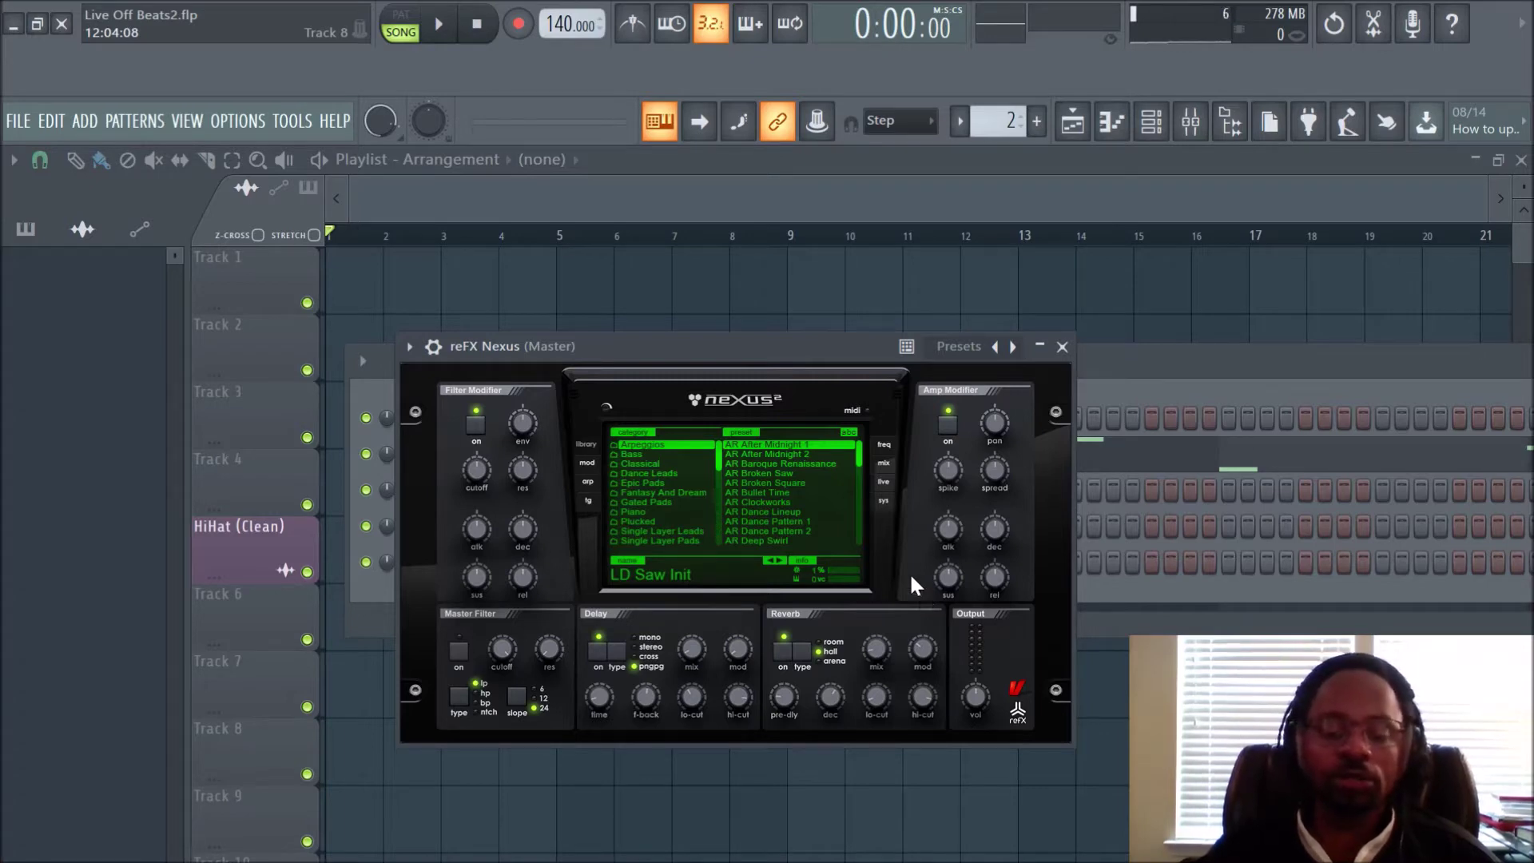
# - Reposition the Nexus window, open the Piano category and highlight the PN Distorted Piano Strings preset
pyautogui.moveTo(818, 346); pyautogui.dragTo(864, 282)
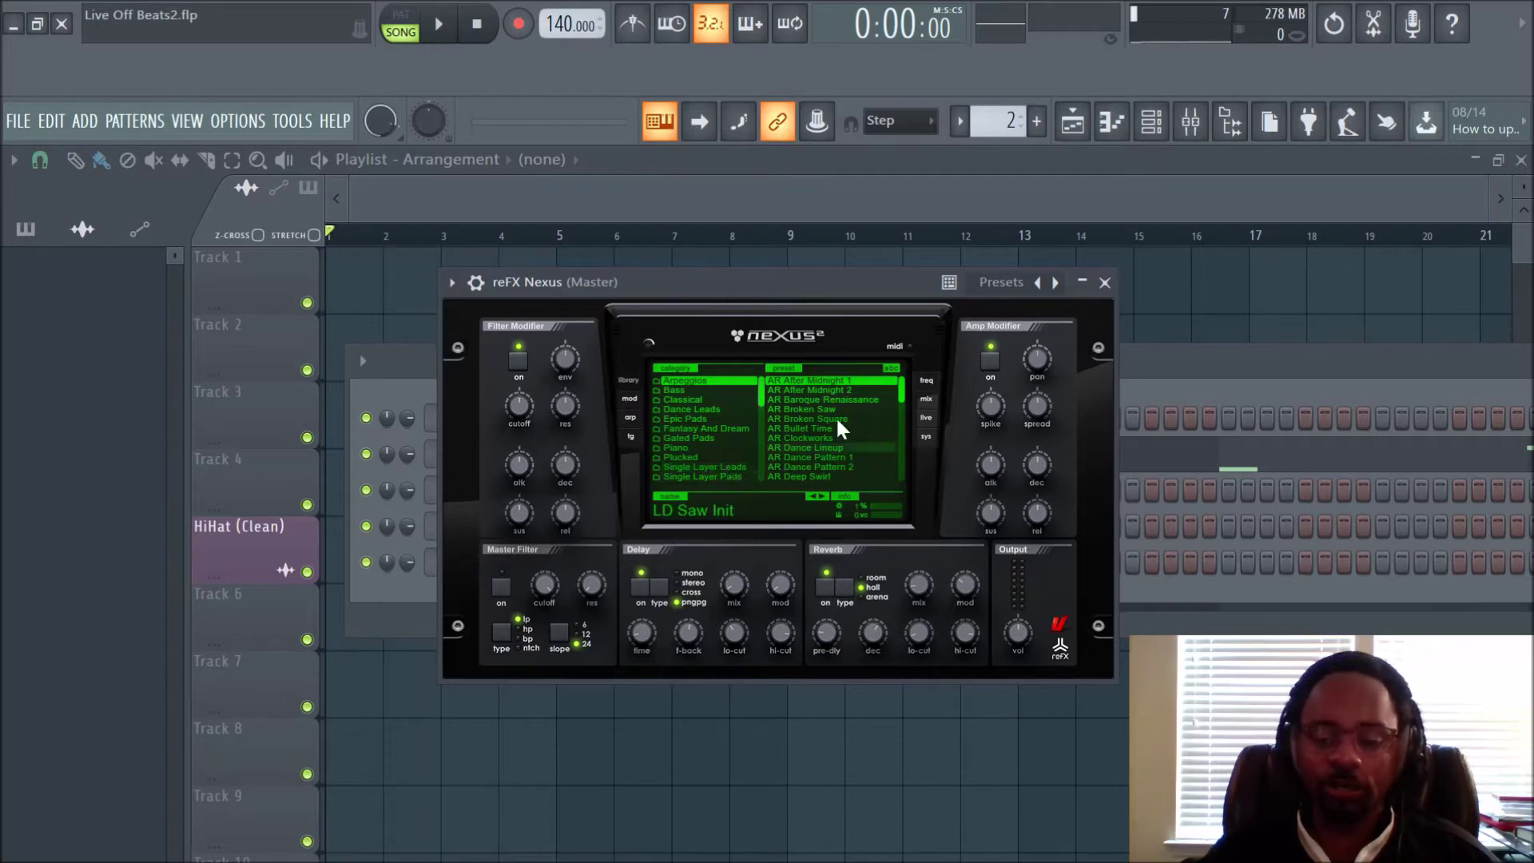
pyautogui.scroll(-4, 719, 419)
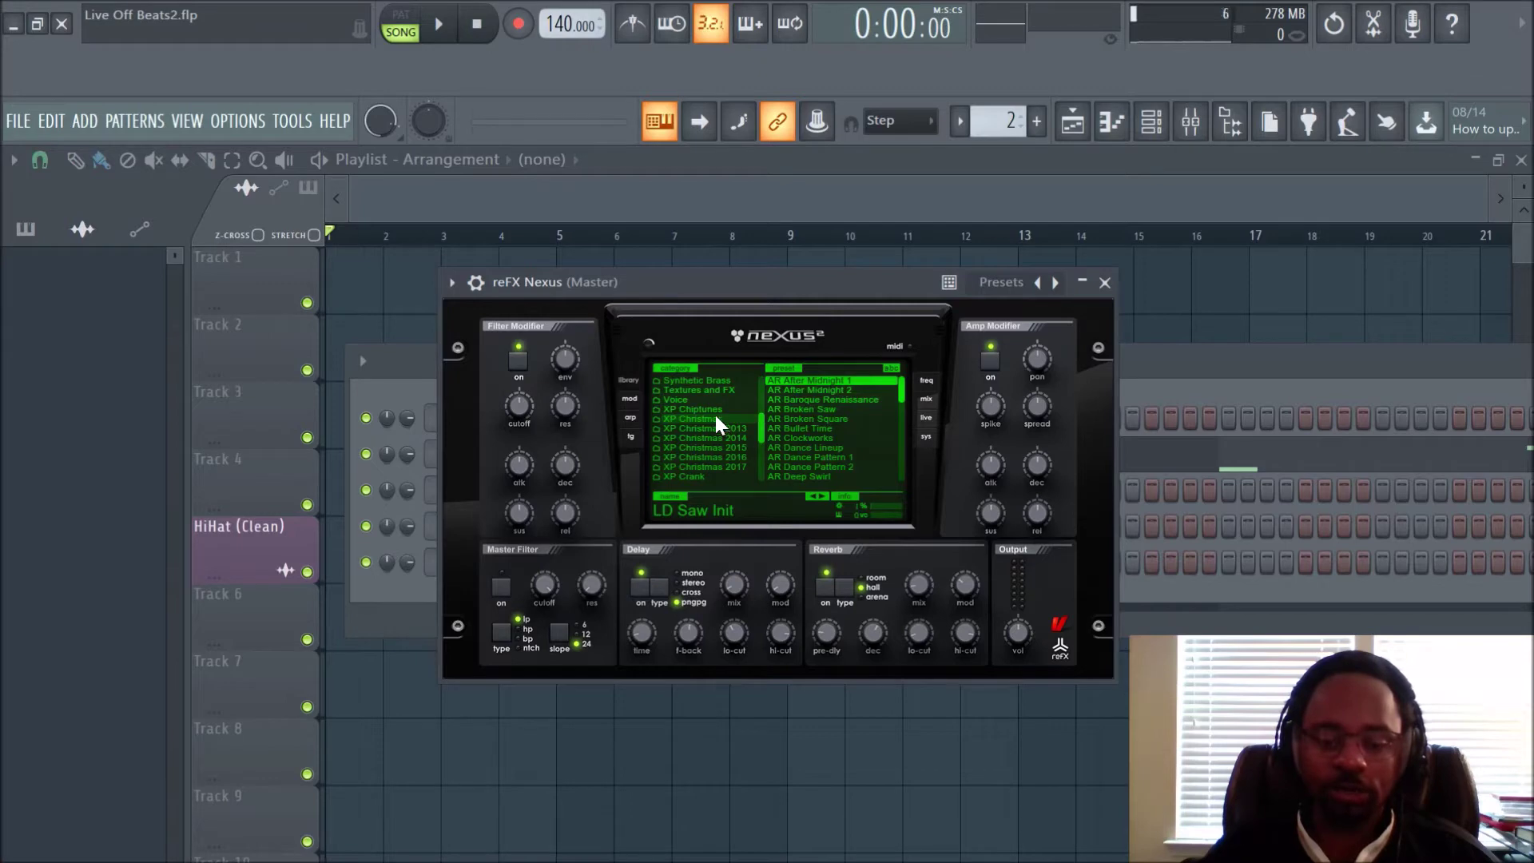
pyautogui.scroll(3, 703, 439)
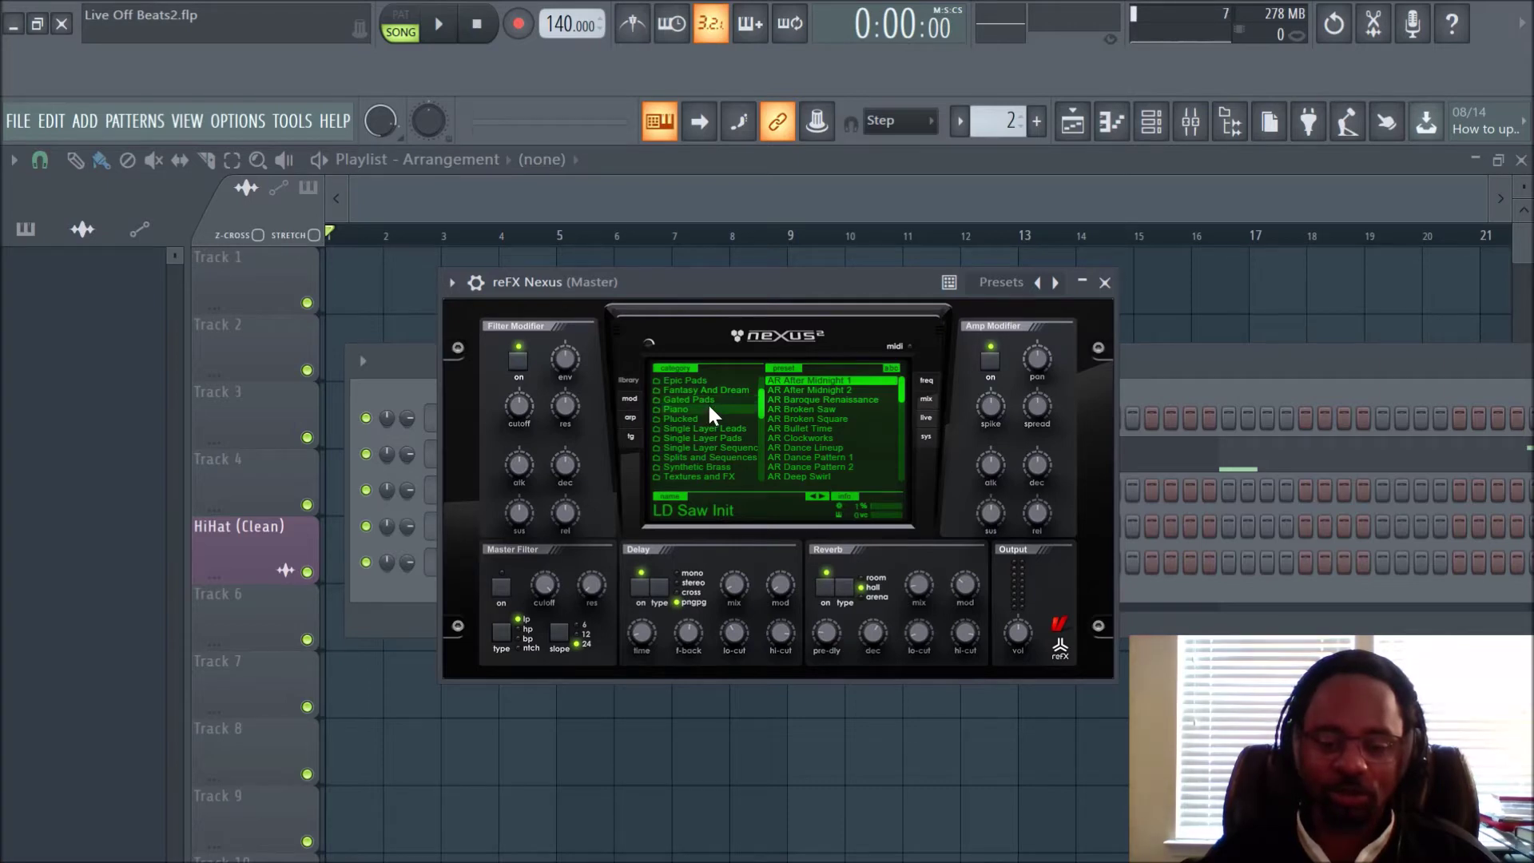
pyautogui.click(709, 408)
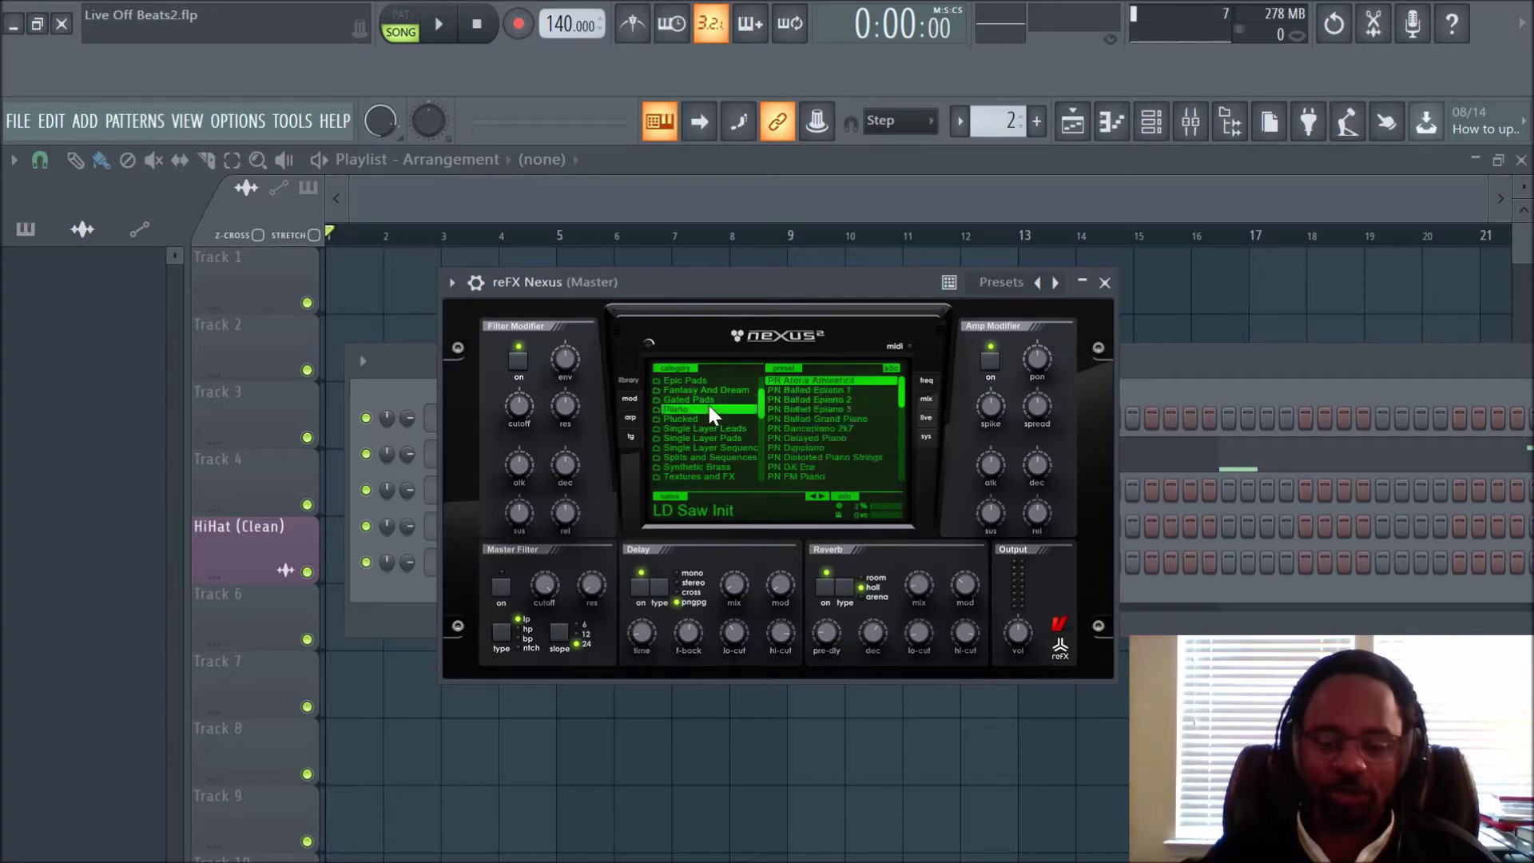
pyautogui.click(818, 453)
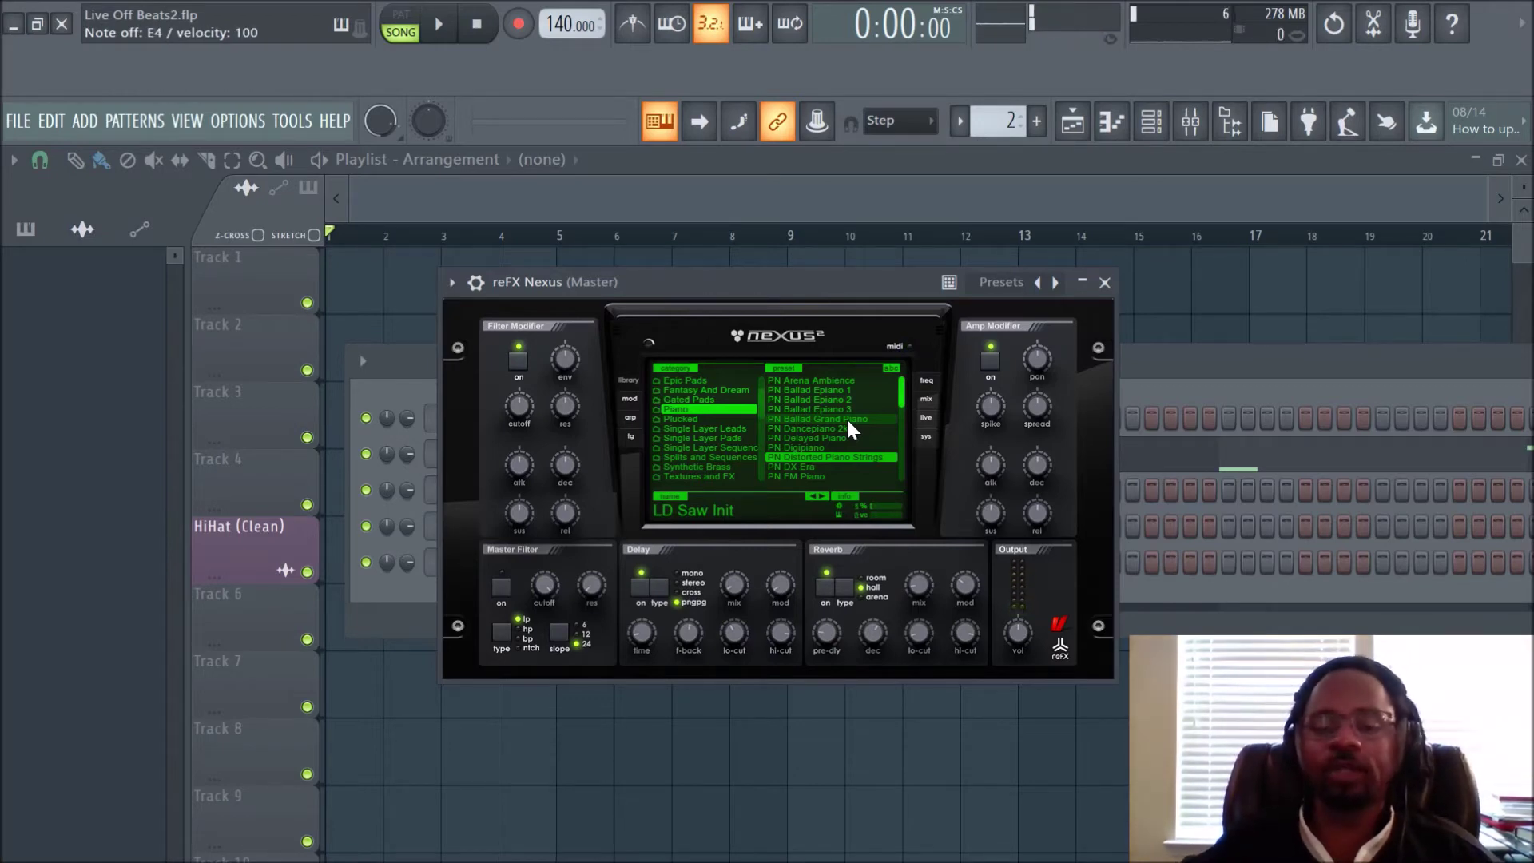
# - Look through the mix, live, sys, freq, mod, tg and arp pages of Nexus and return to the library
pyautogui.click(931, 398)
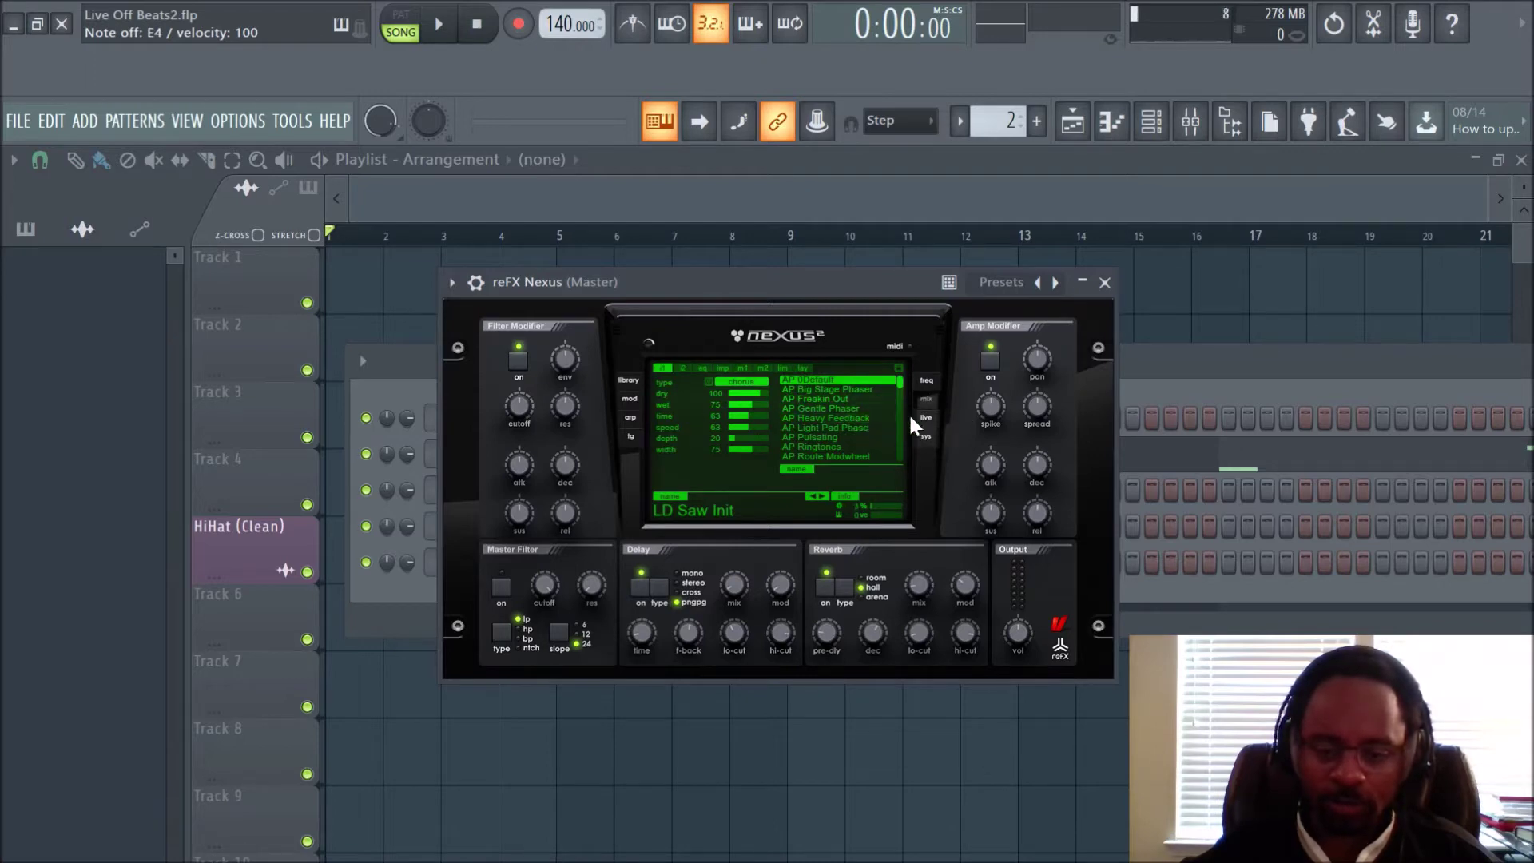
pyautogui.click(927, 417)
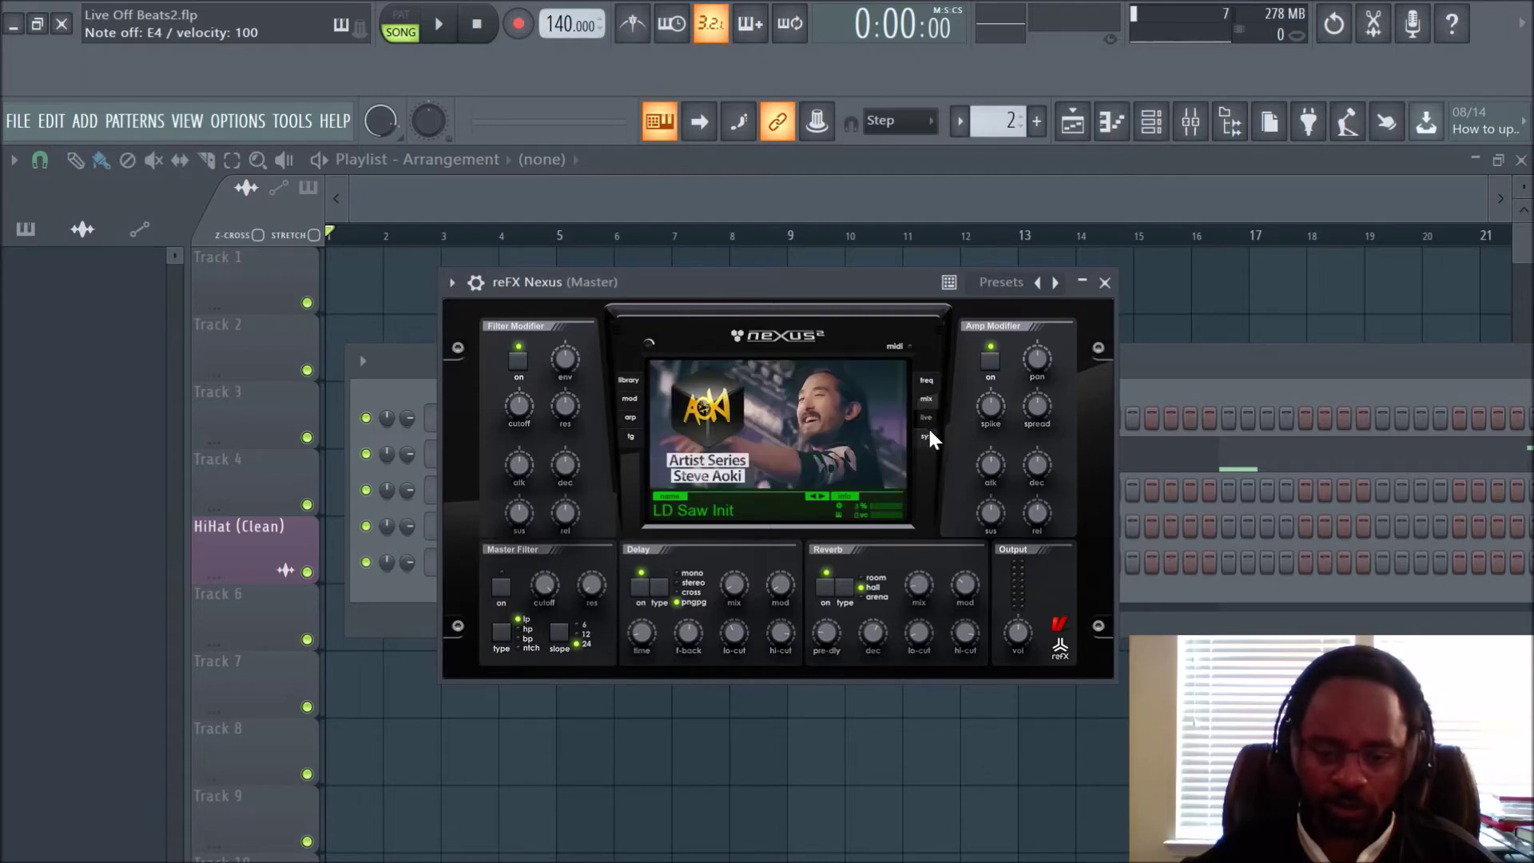
pyautogui.click(926, 437)
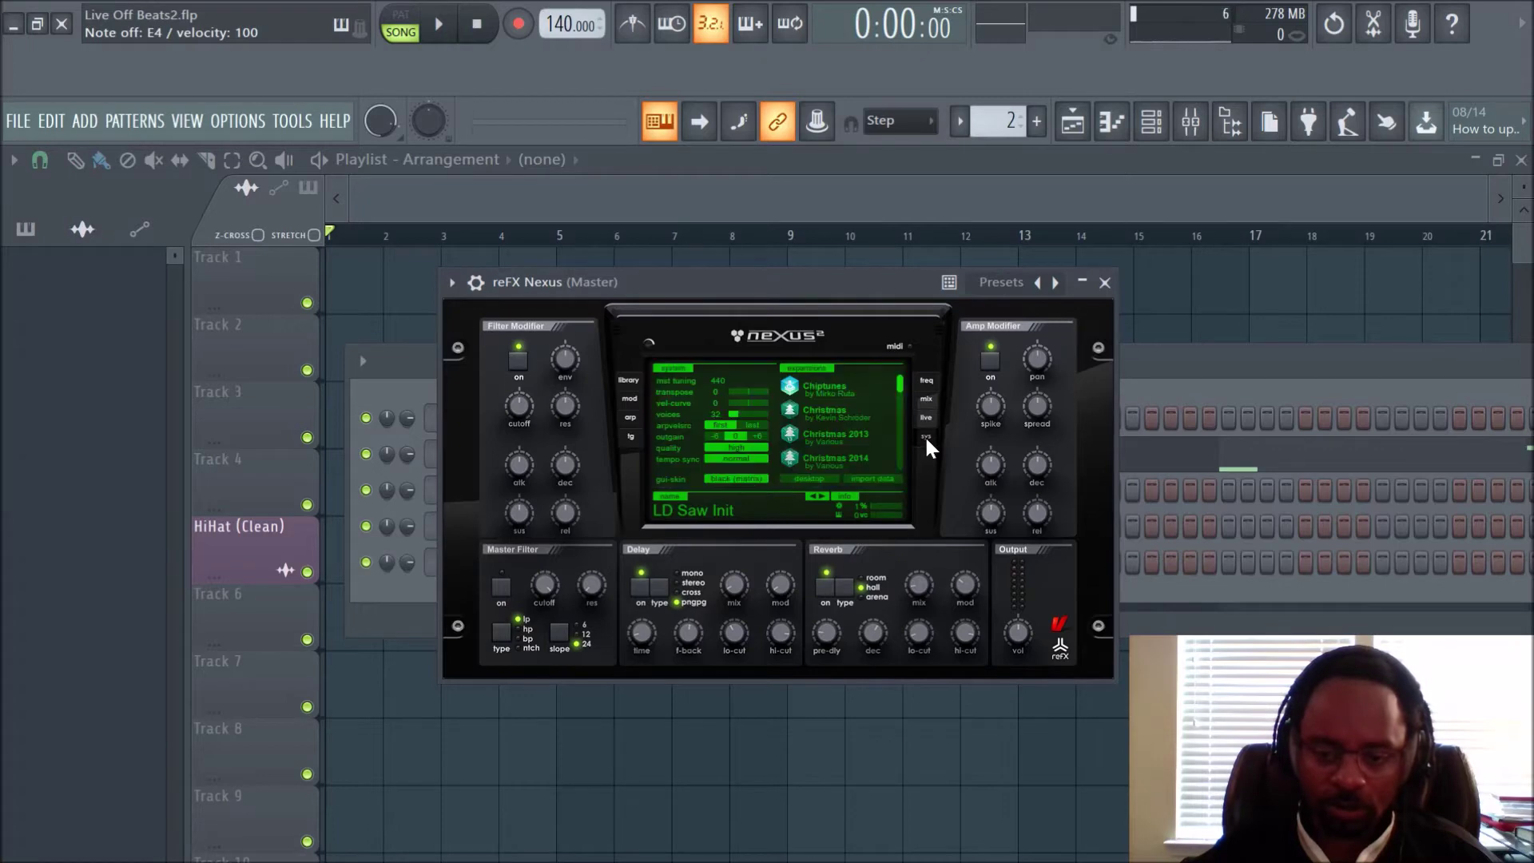
pyautogui.click(930, 384)
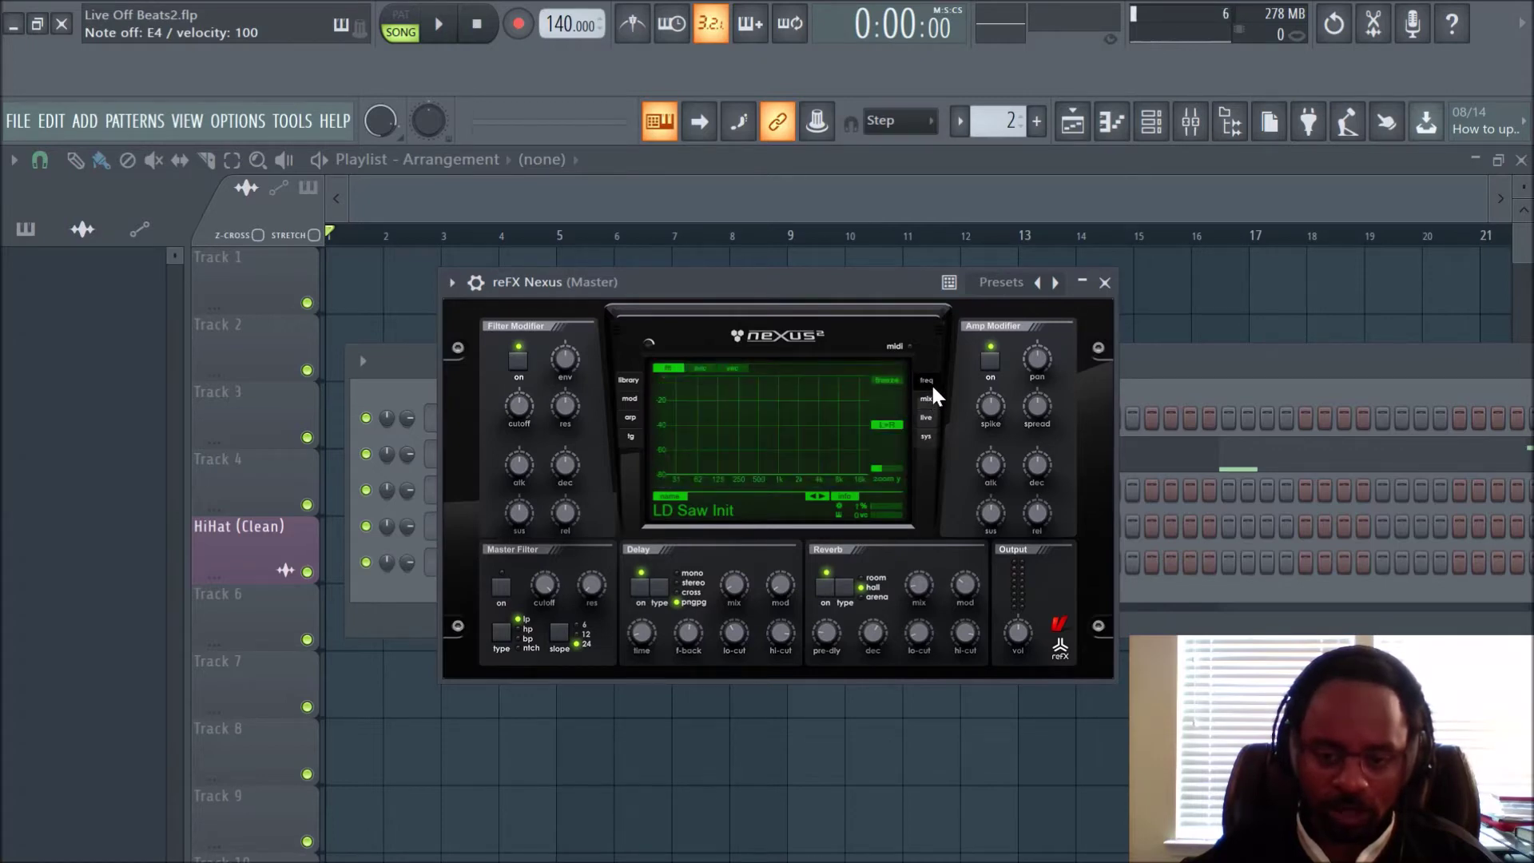
pyautogui.click(635, 400)
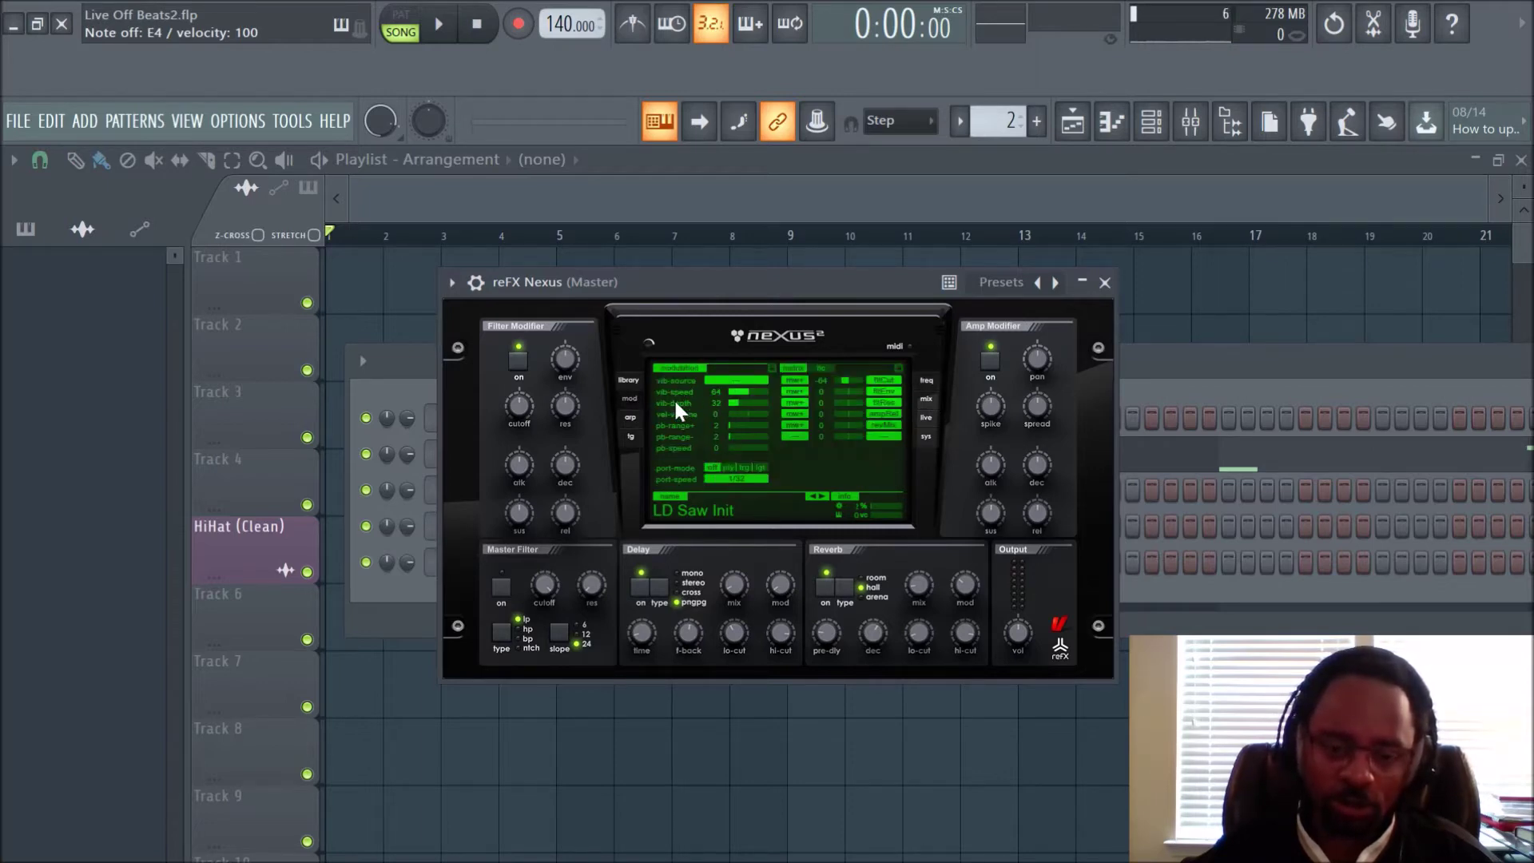
pyautogui.click(637, 436)
pyautogui.click(635, 417)
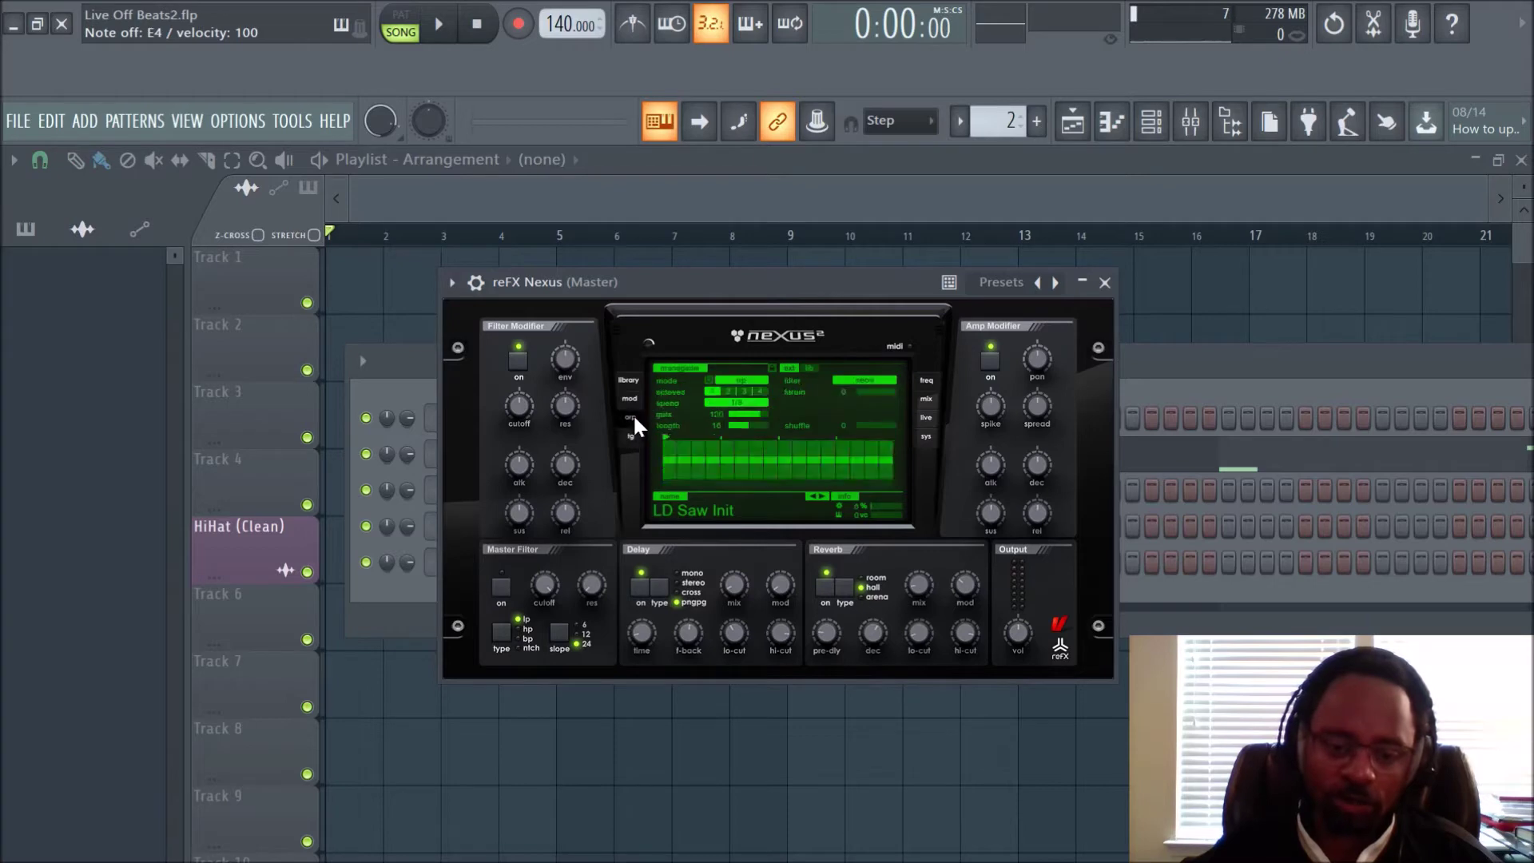
pyautogui.click(631, 380)
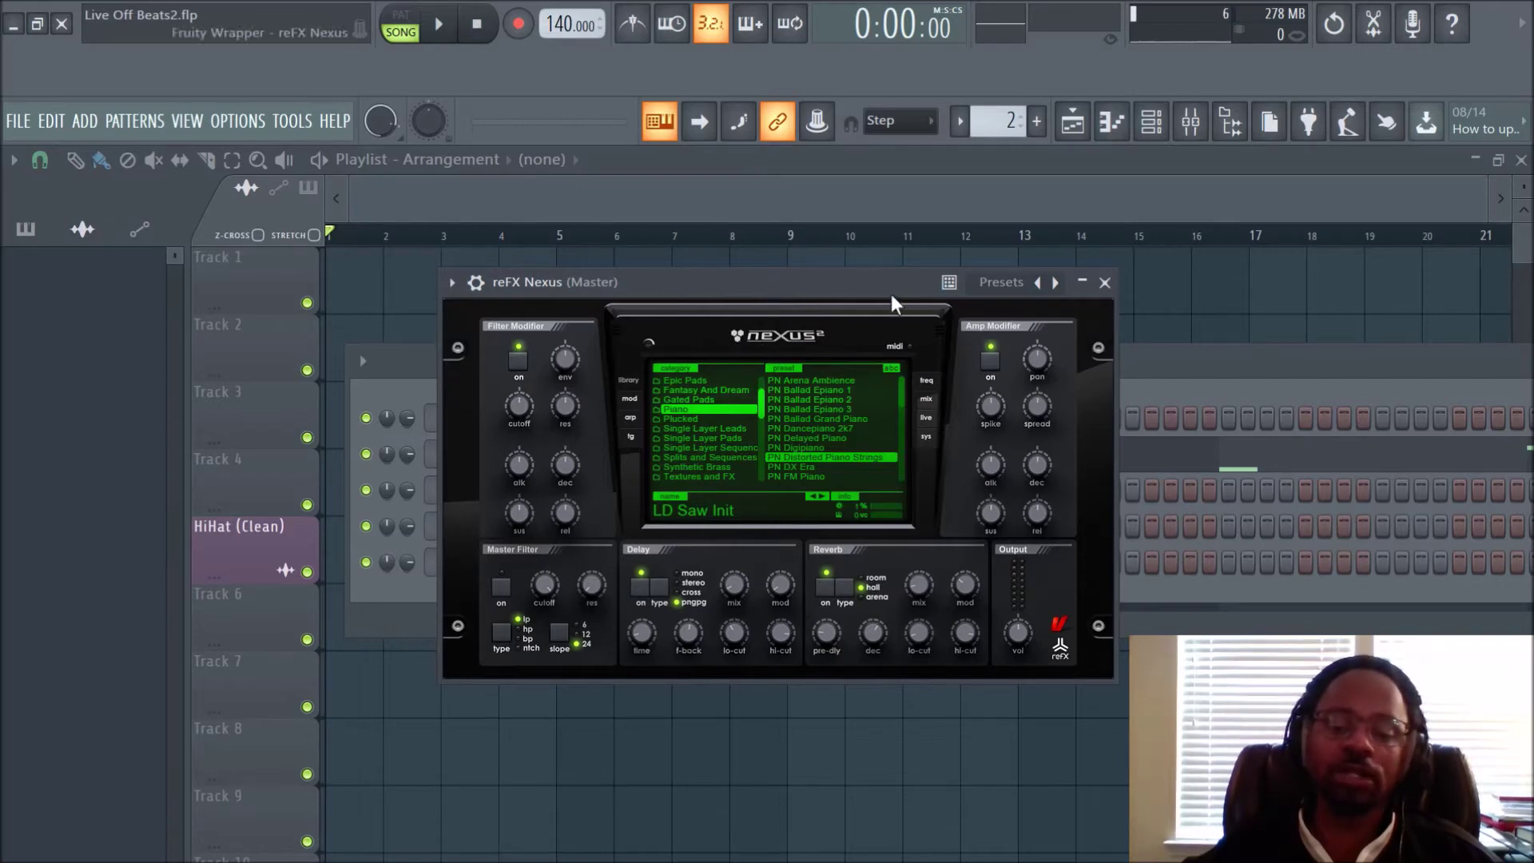
# - Examine the available sound categories, including the XP expansions, and the presets in the Piano category
pyautogui.scroll(-2, 694, 405)
pyautogui.scroll(6, 693, 406)
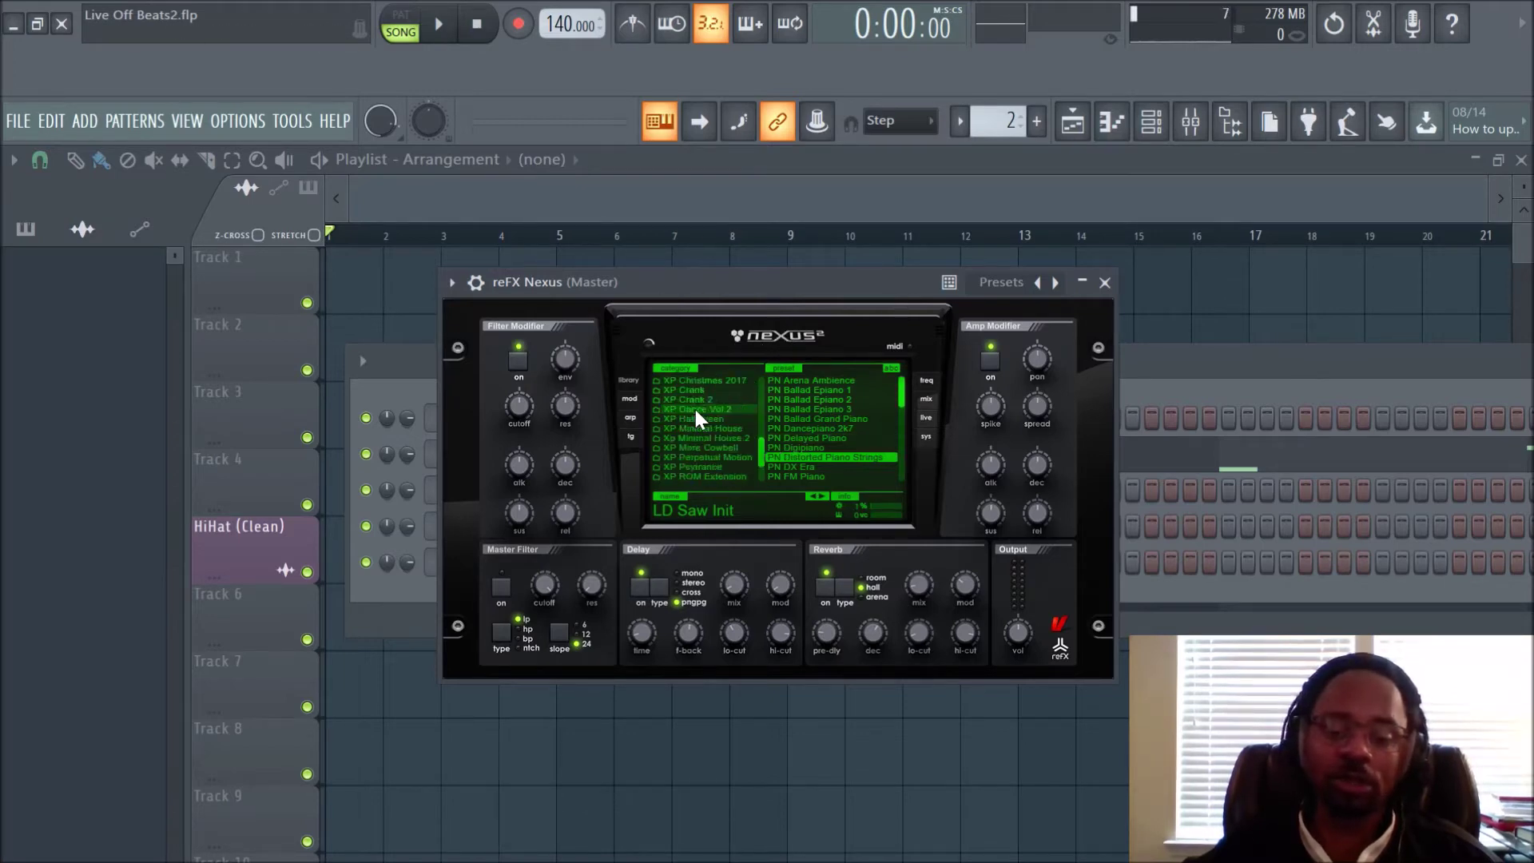
pyautogui.scroll(-9, 694, 409)
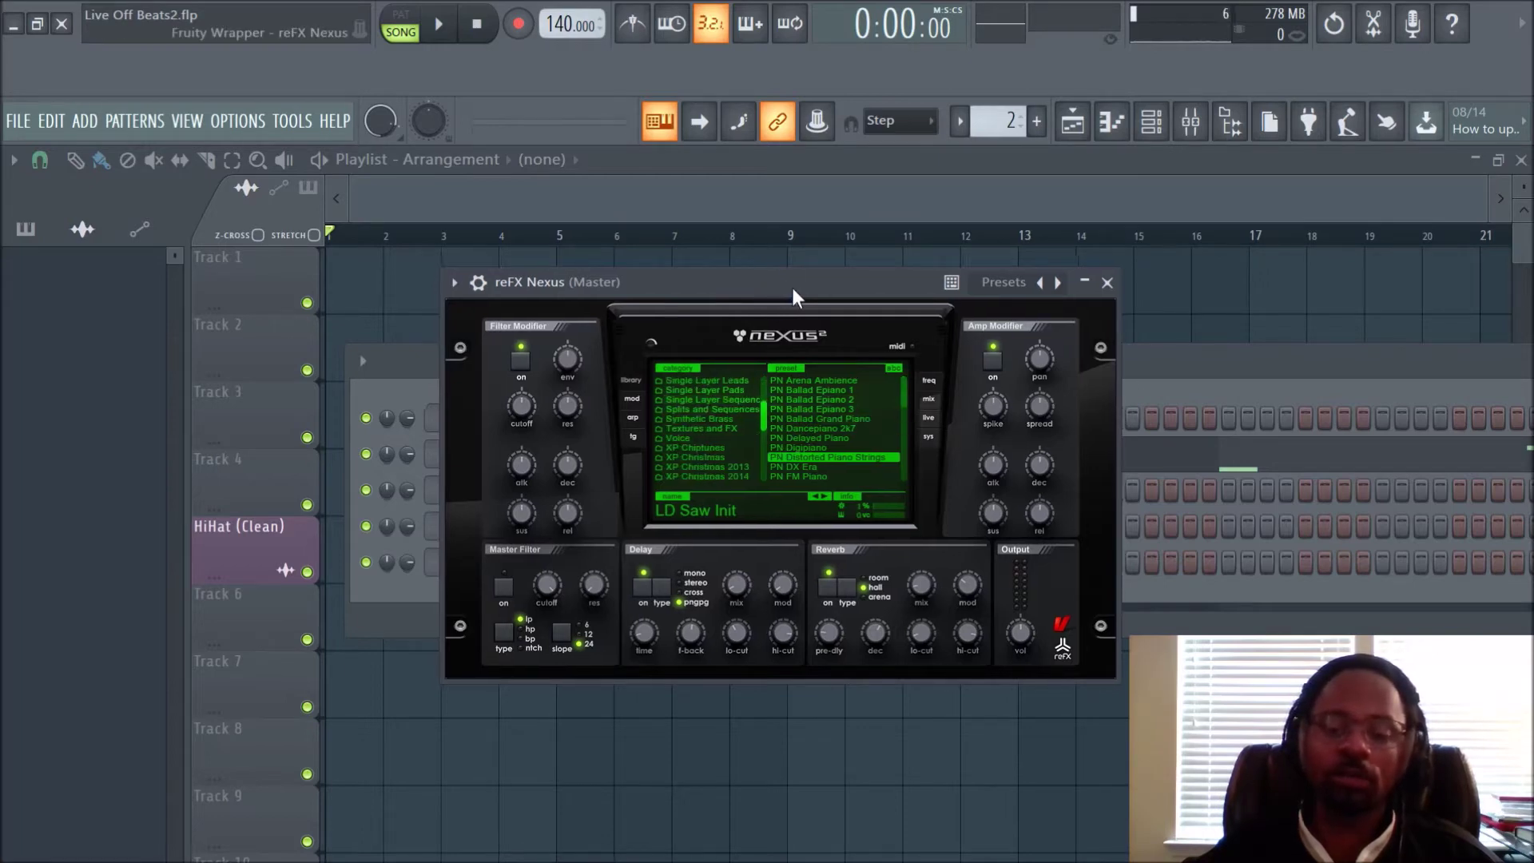
pyautogui.moveTo(790, 290); pyautogui.dragTo(835, 283)
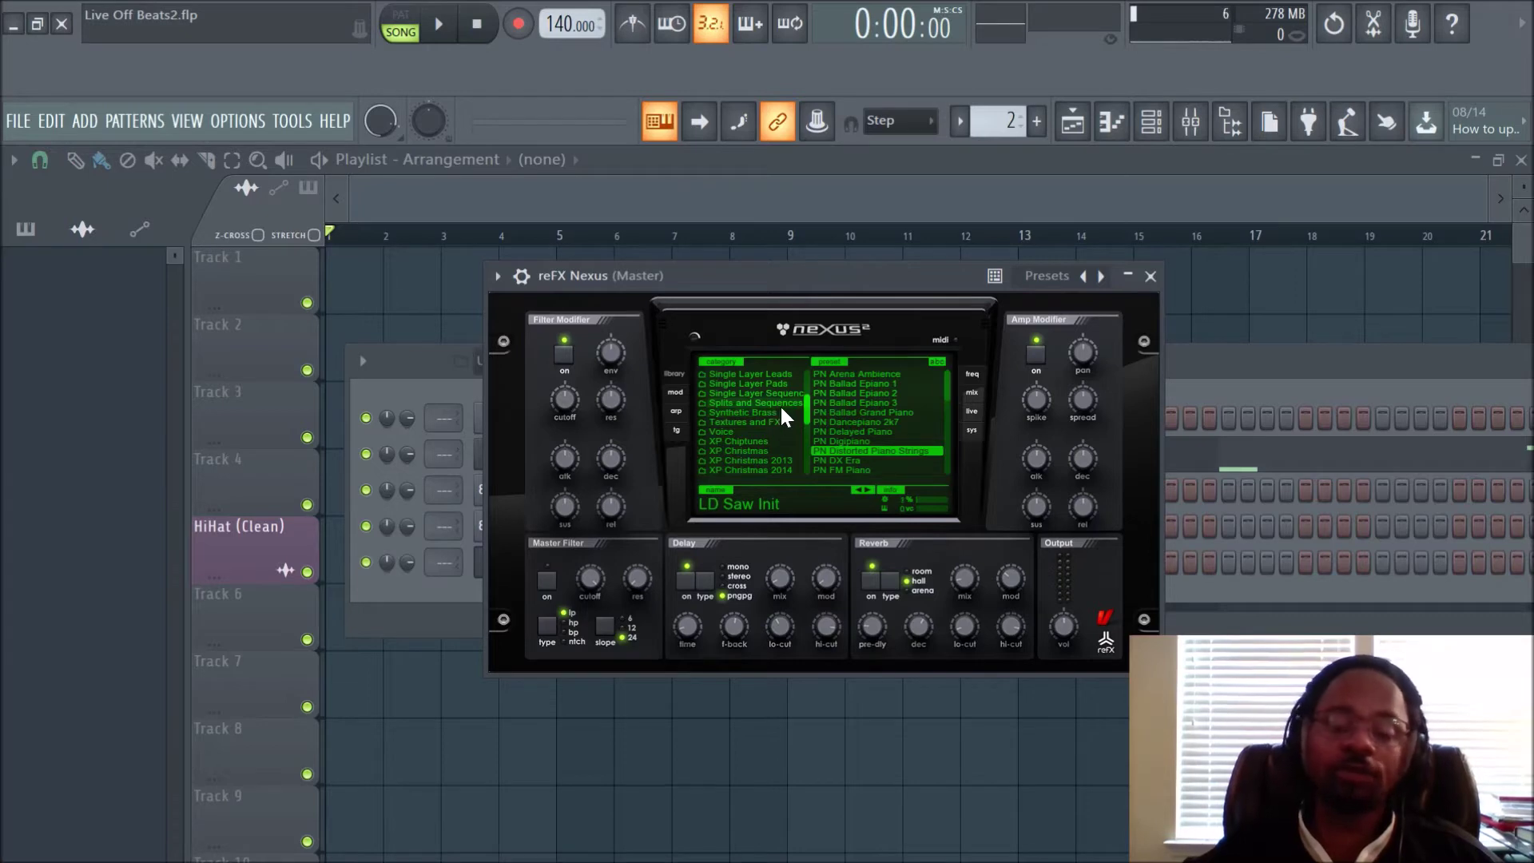
pyautogui.scroll(-12, 805, 401)
pyautogui.scroll(8, 805, 401)
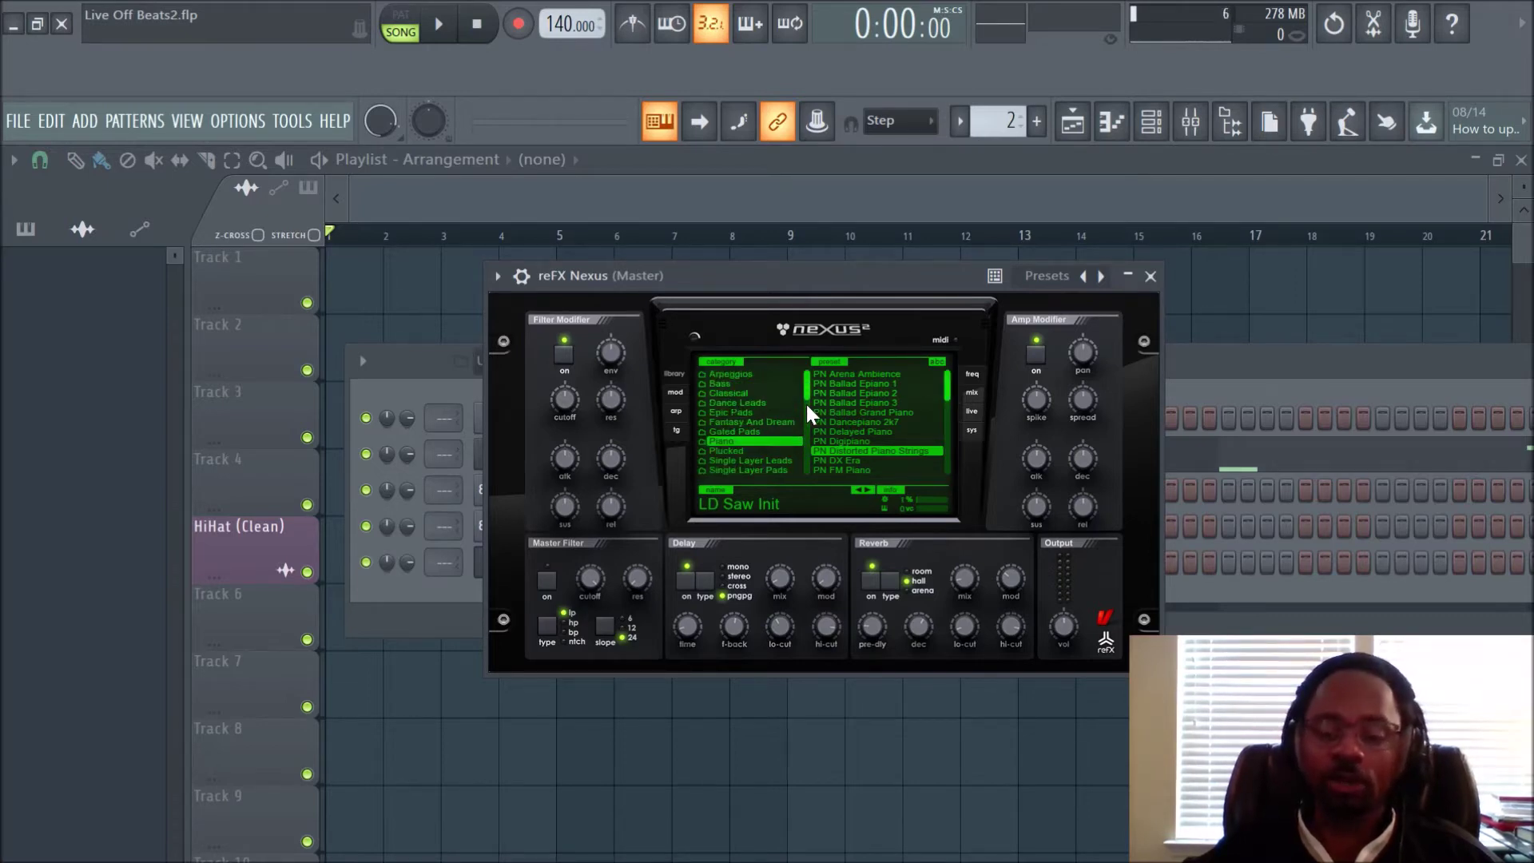
pyautogui.scroll(3, 806, 401)
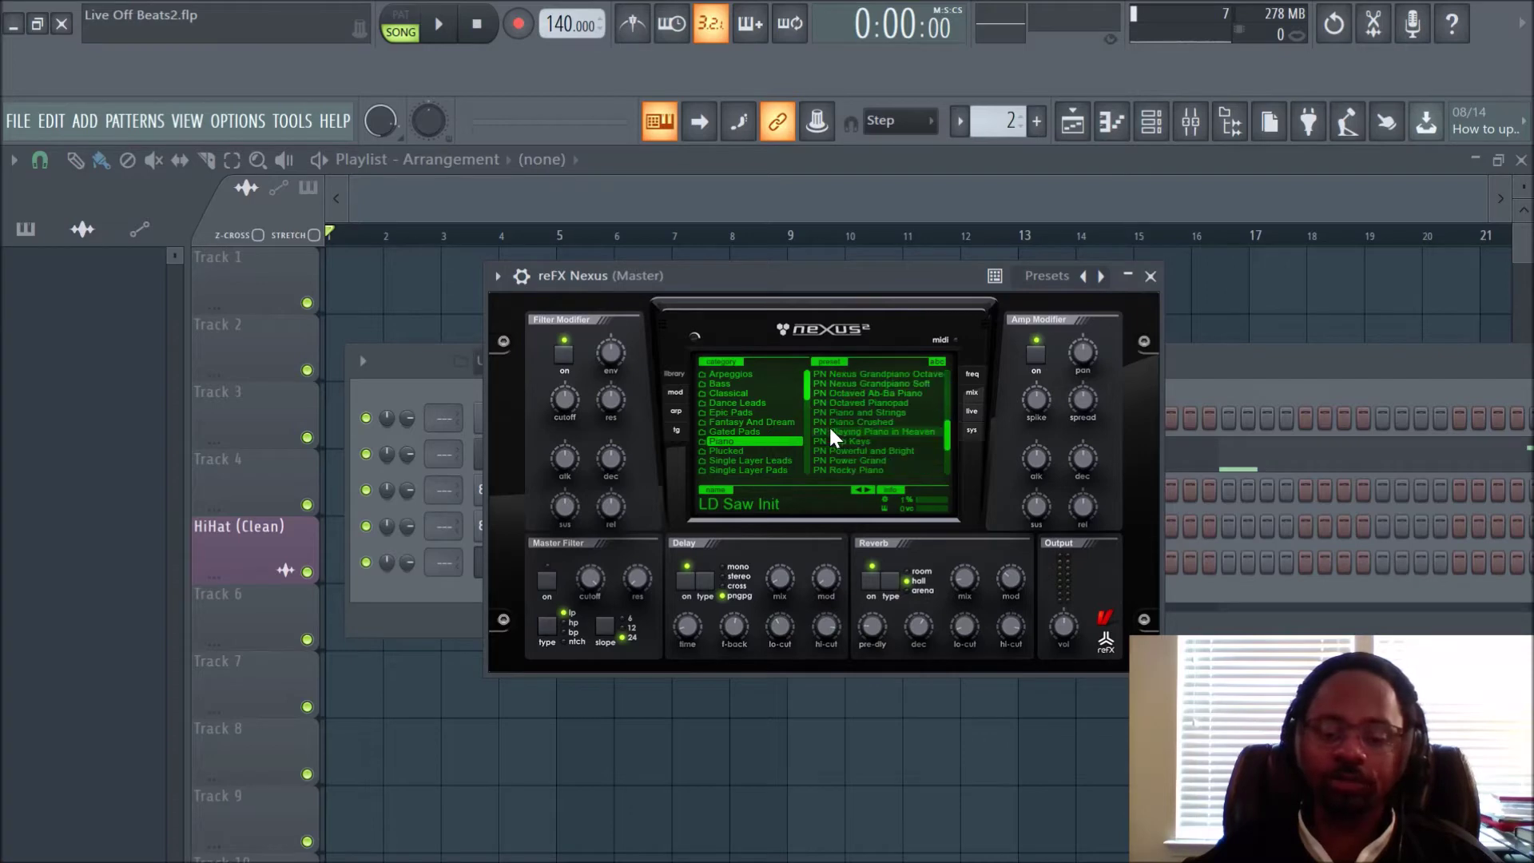
pyautogui.scroll(-4, 746, 406)
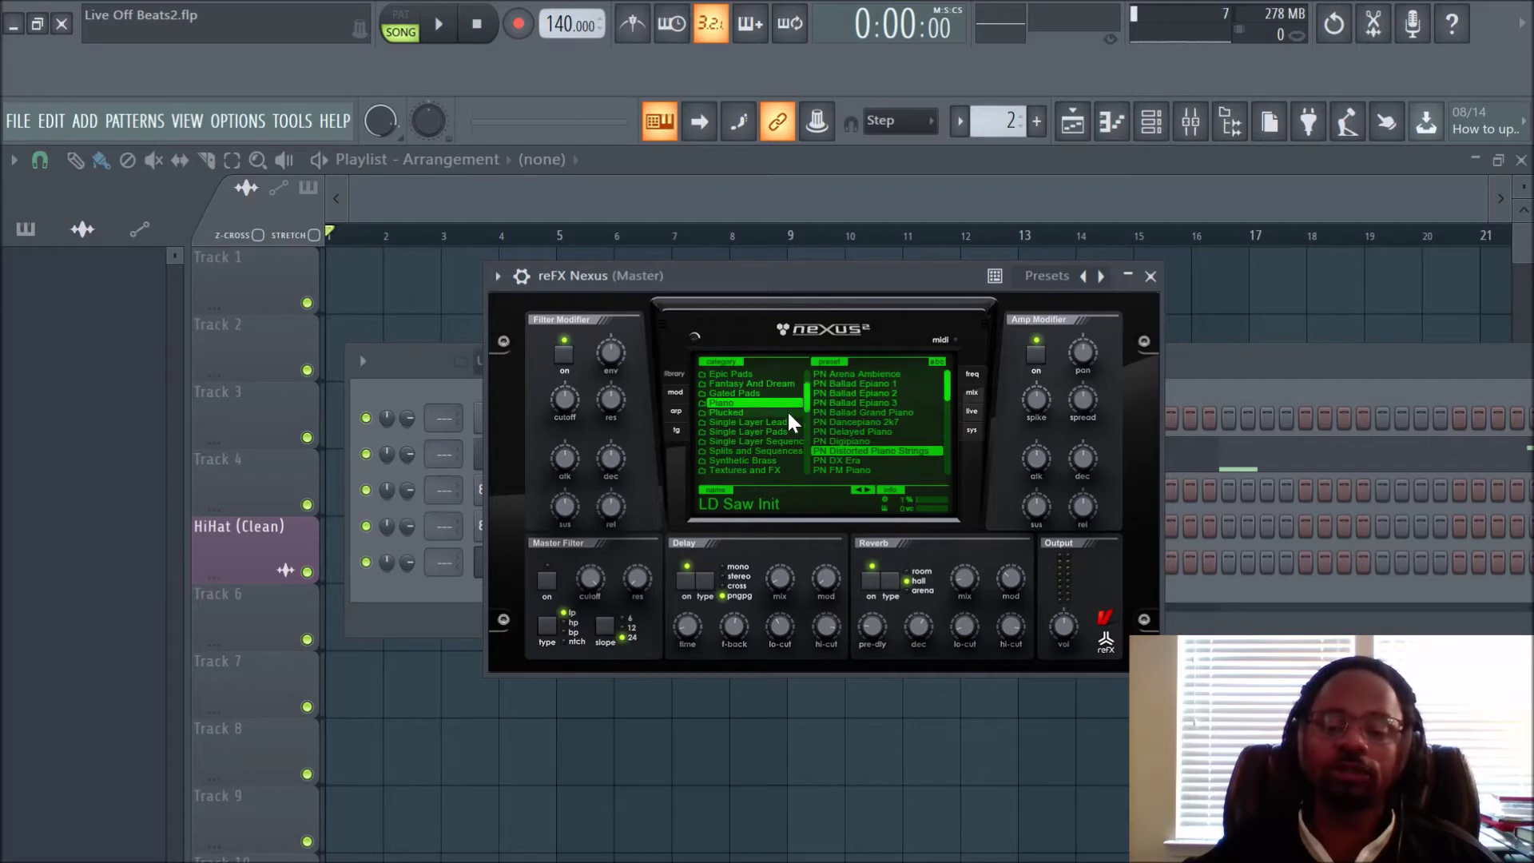
pyautogui.scroll(2, 761, 436)
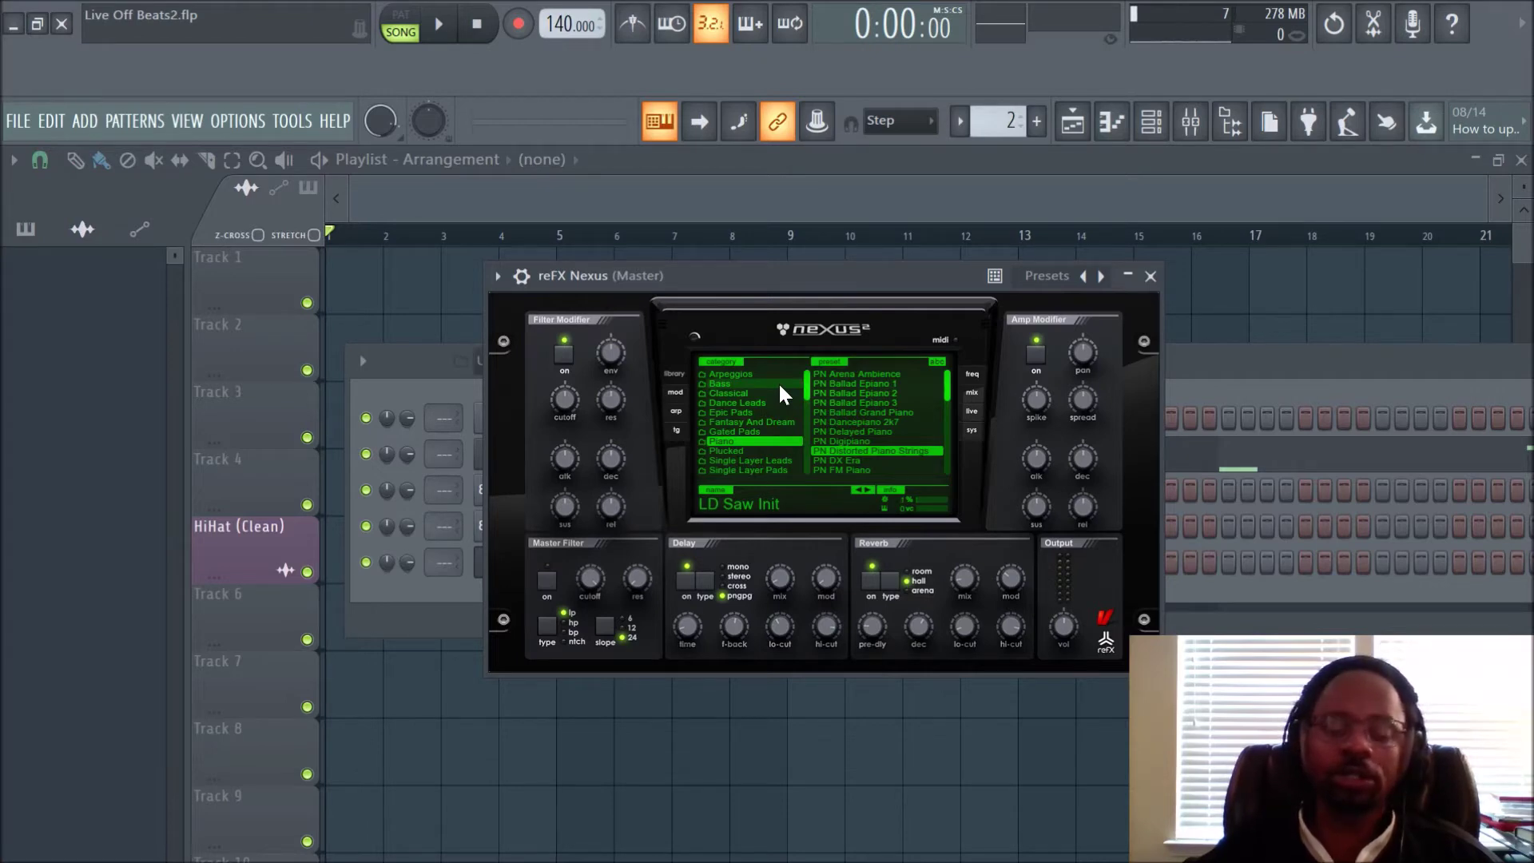
# - Audition SQ Basement Ghost in the XP Halloween category and load the PD Castle Strings preset from it
pyautogui.scroll(-10, 803, 392)
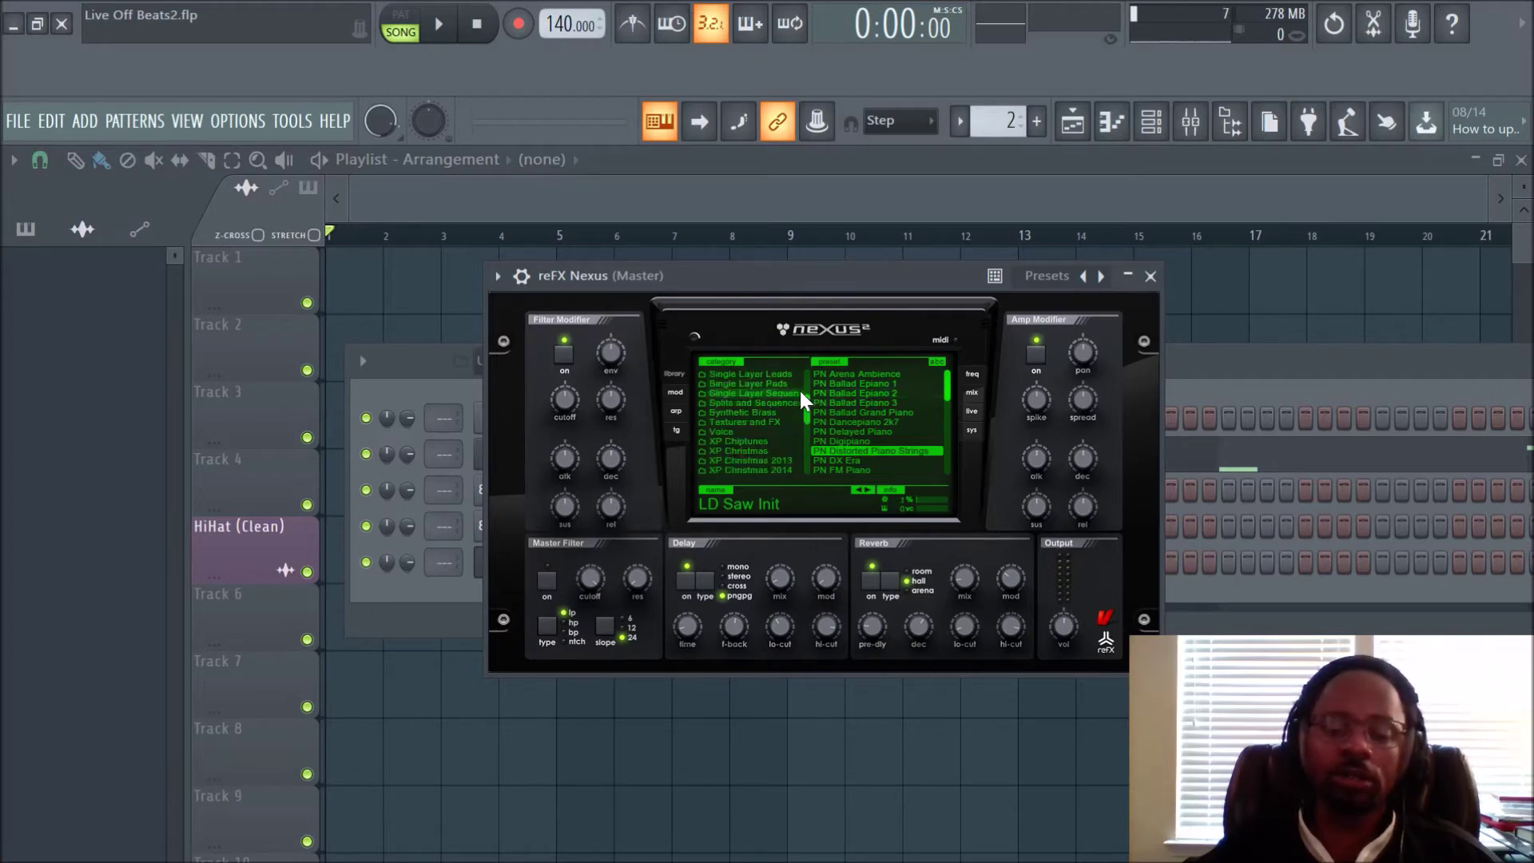
pyautogui.scroll(-3, 803, 392)
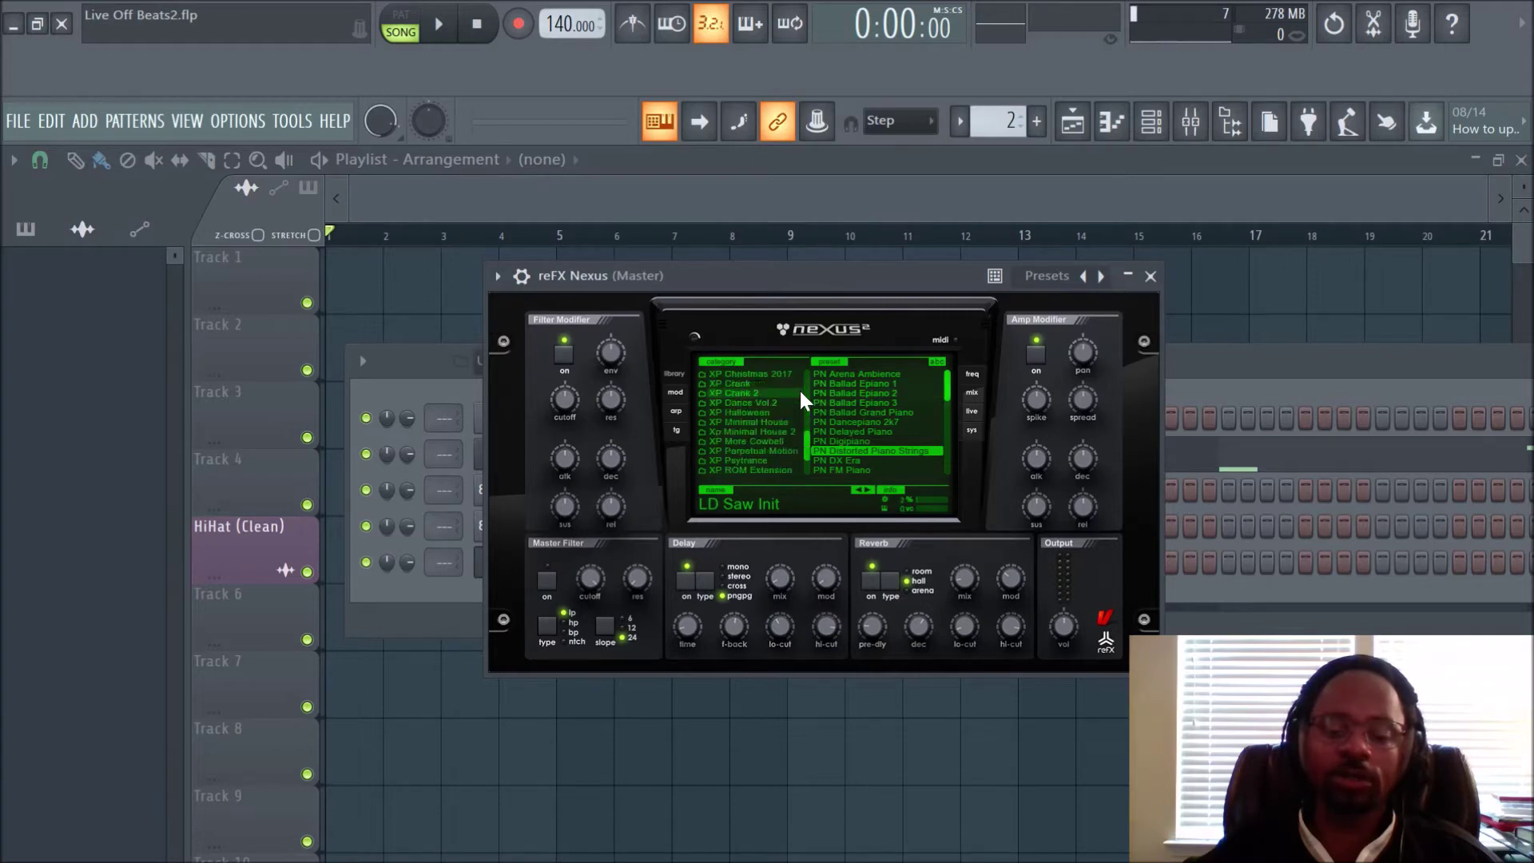
pyautogui.click(773, 412)
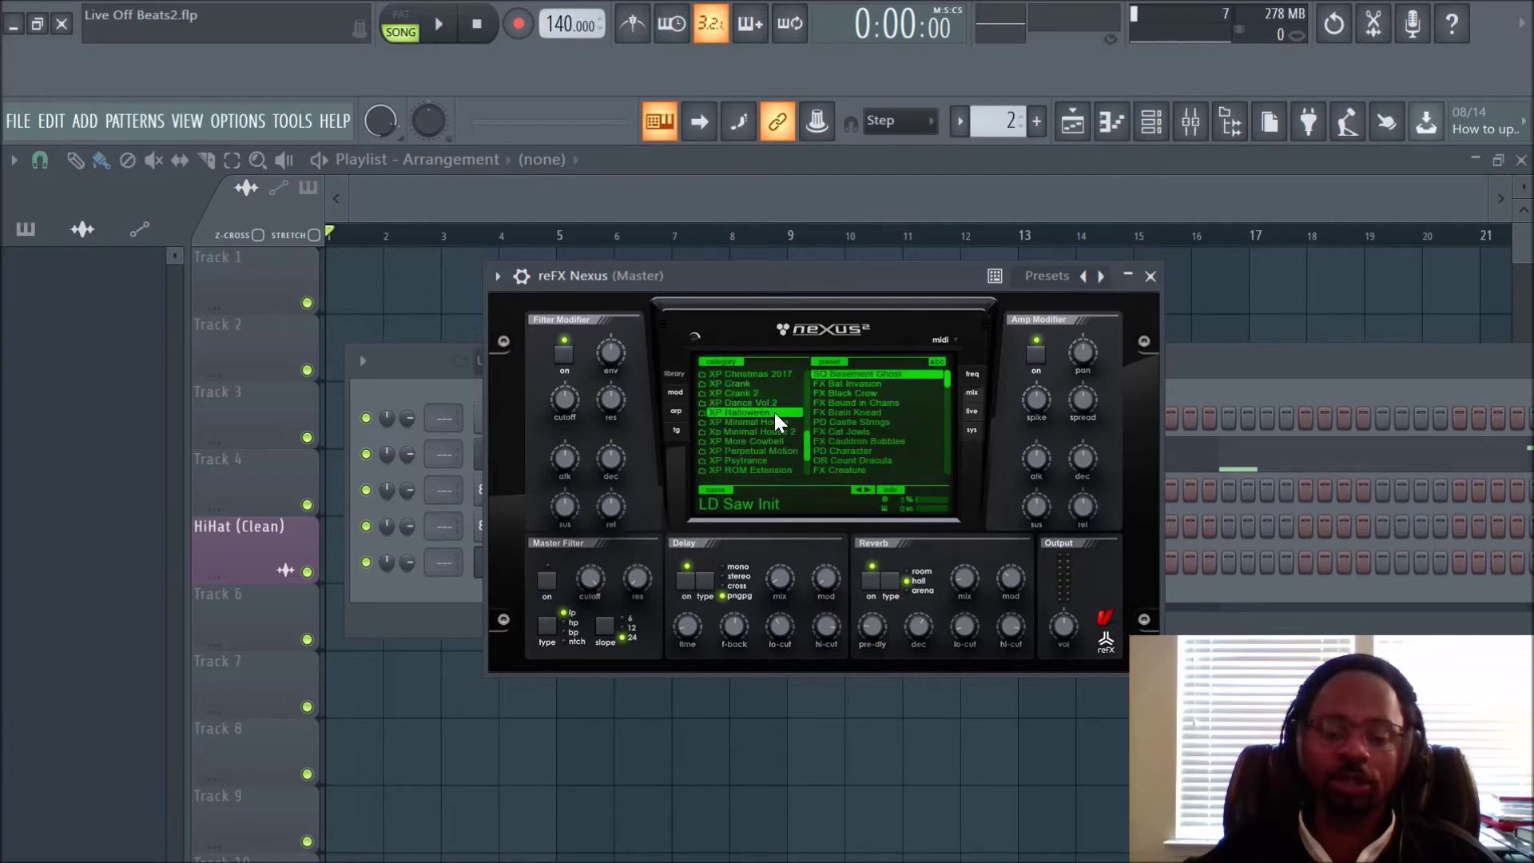
pyautogui.click(870, 384)
pyautogui.click(890, 374)
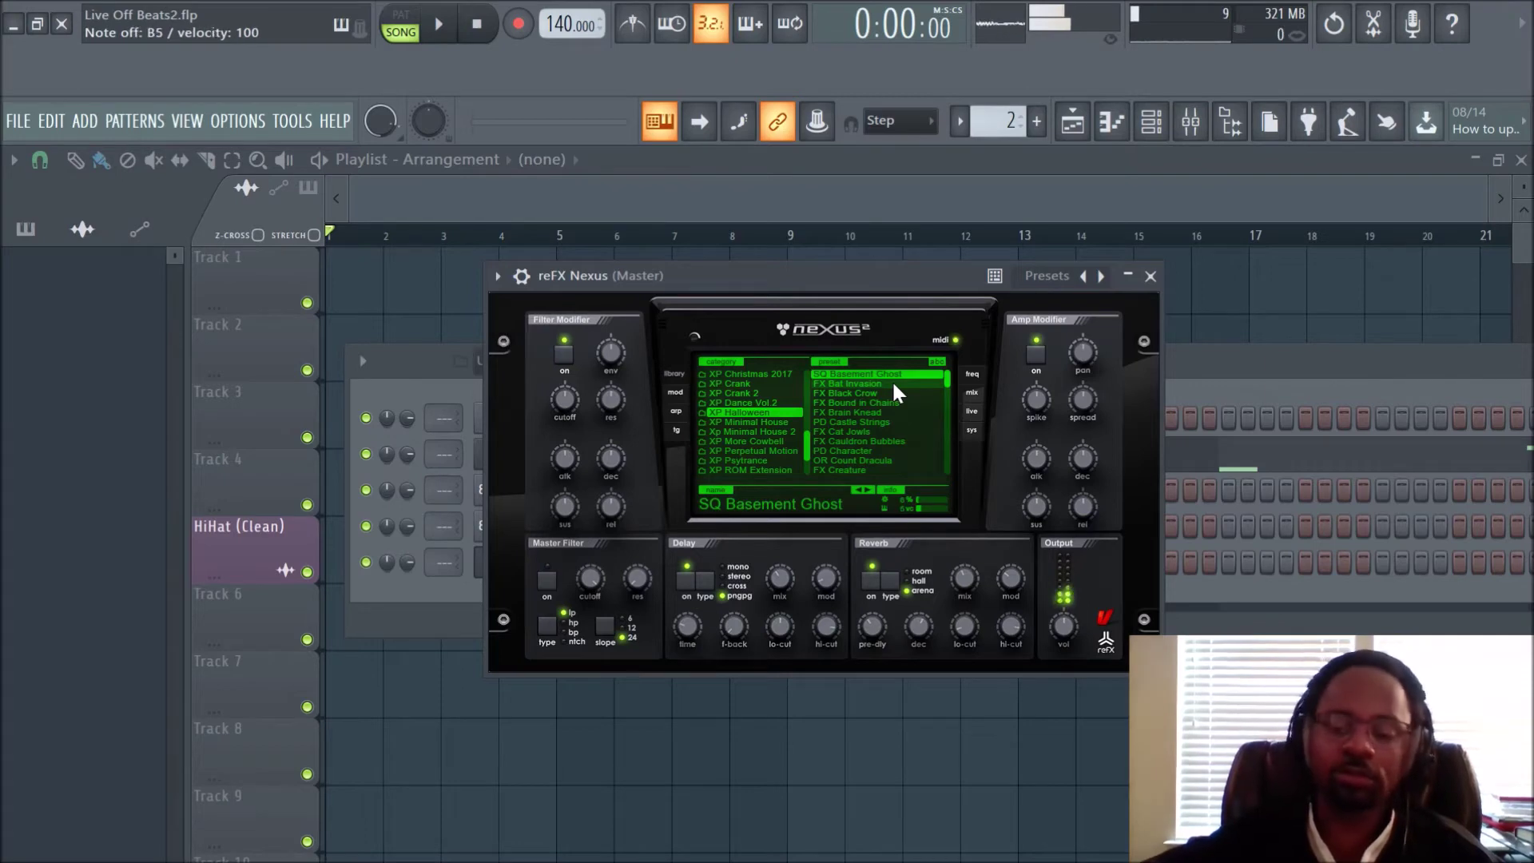
pyautogui.click(856, 423)
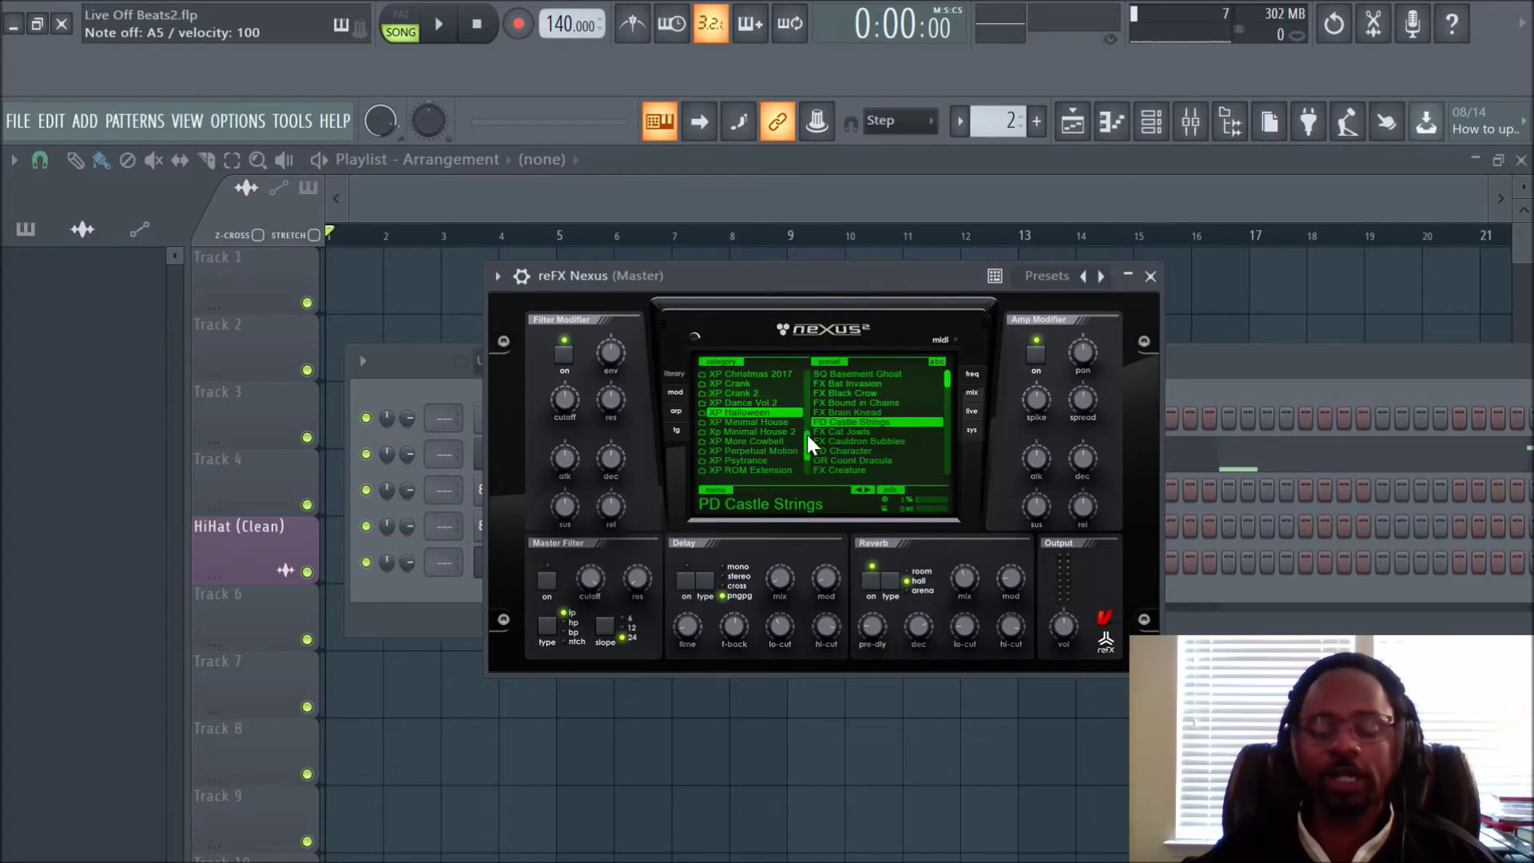
# - Open the saved "strings" search in the category list and look through its presets
pyautogui.scroll(-5, 765, 414)
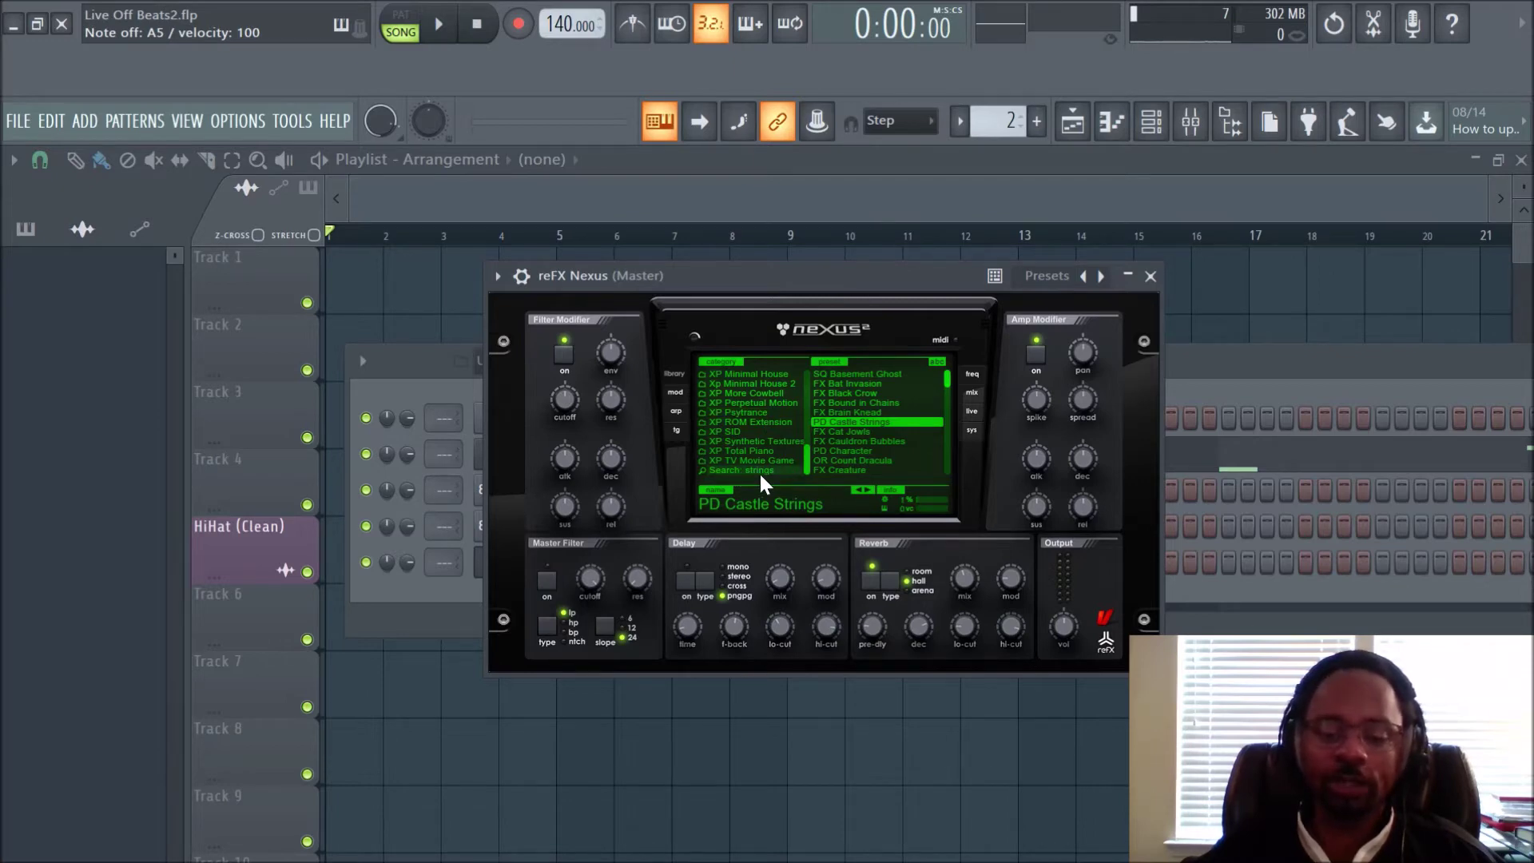
pyautogui.click(760, 472)
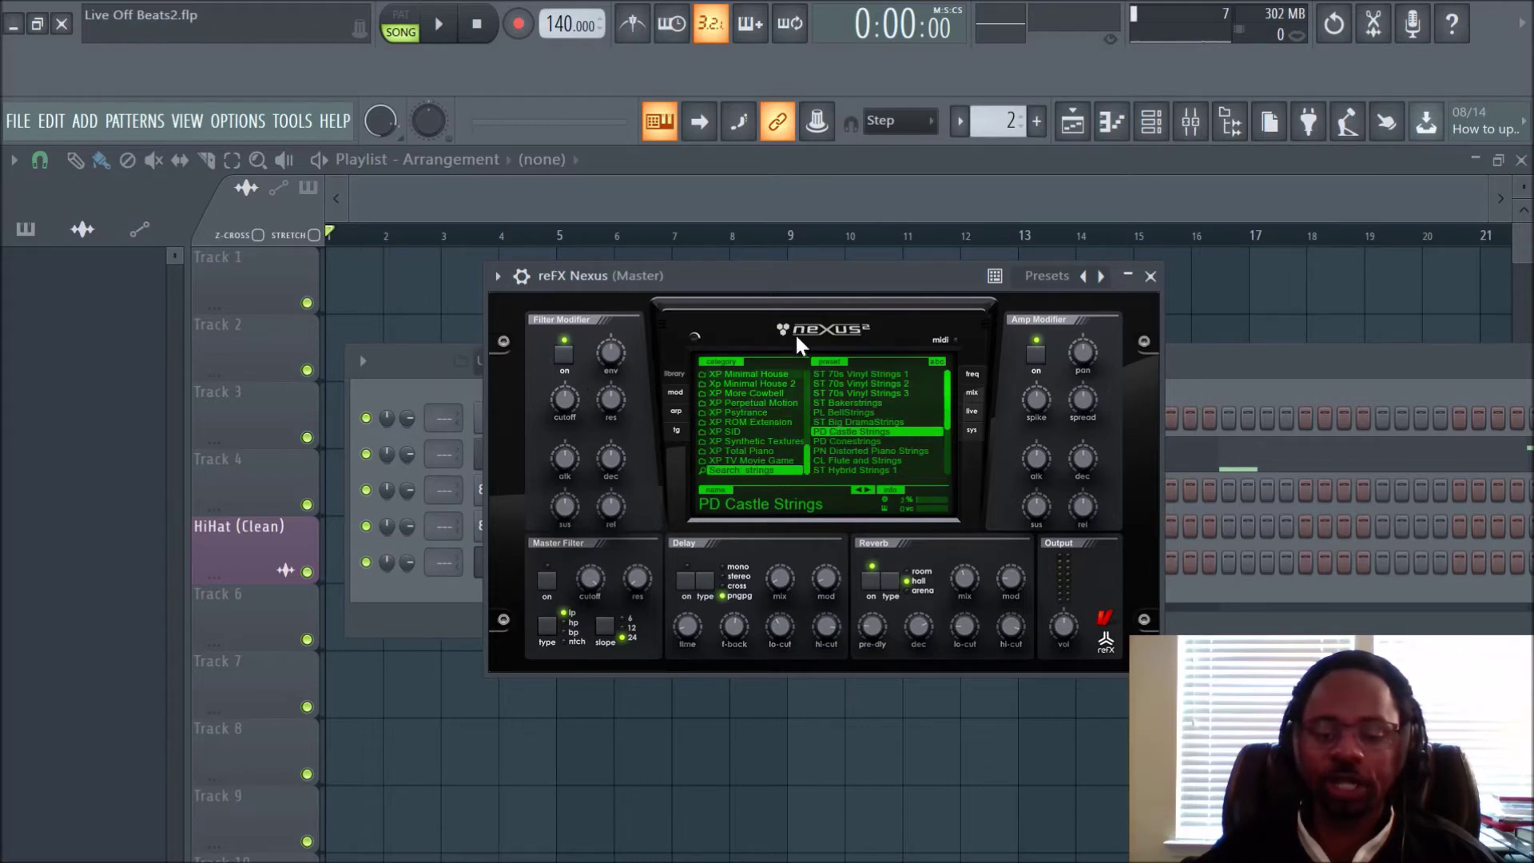
pyautogui.scroll(5, 761, 400)
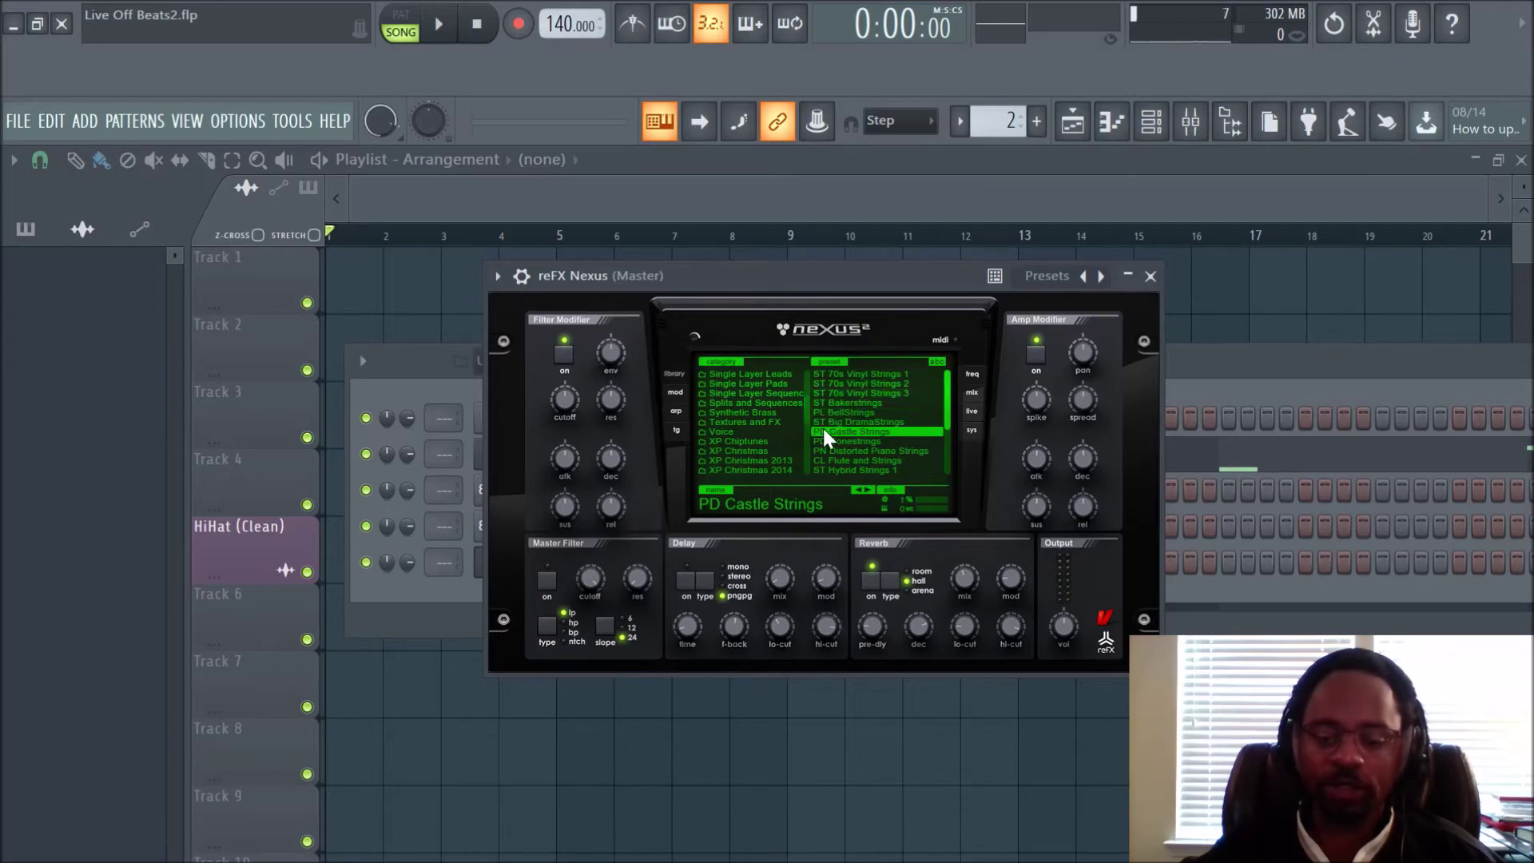
pyautogui.scroll(-1, 823, 441)
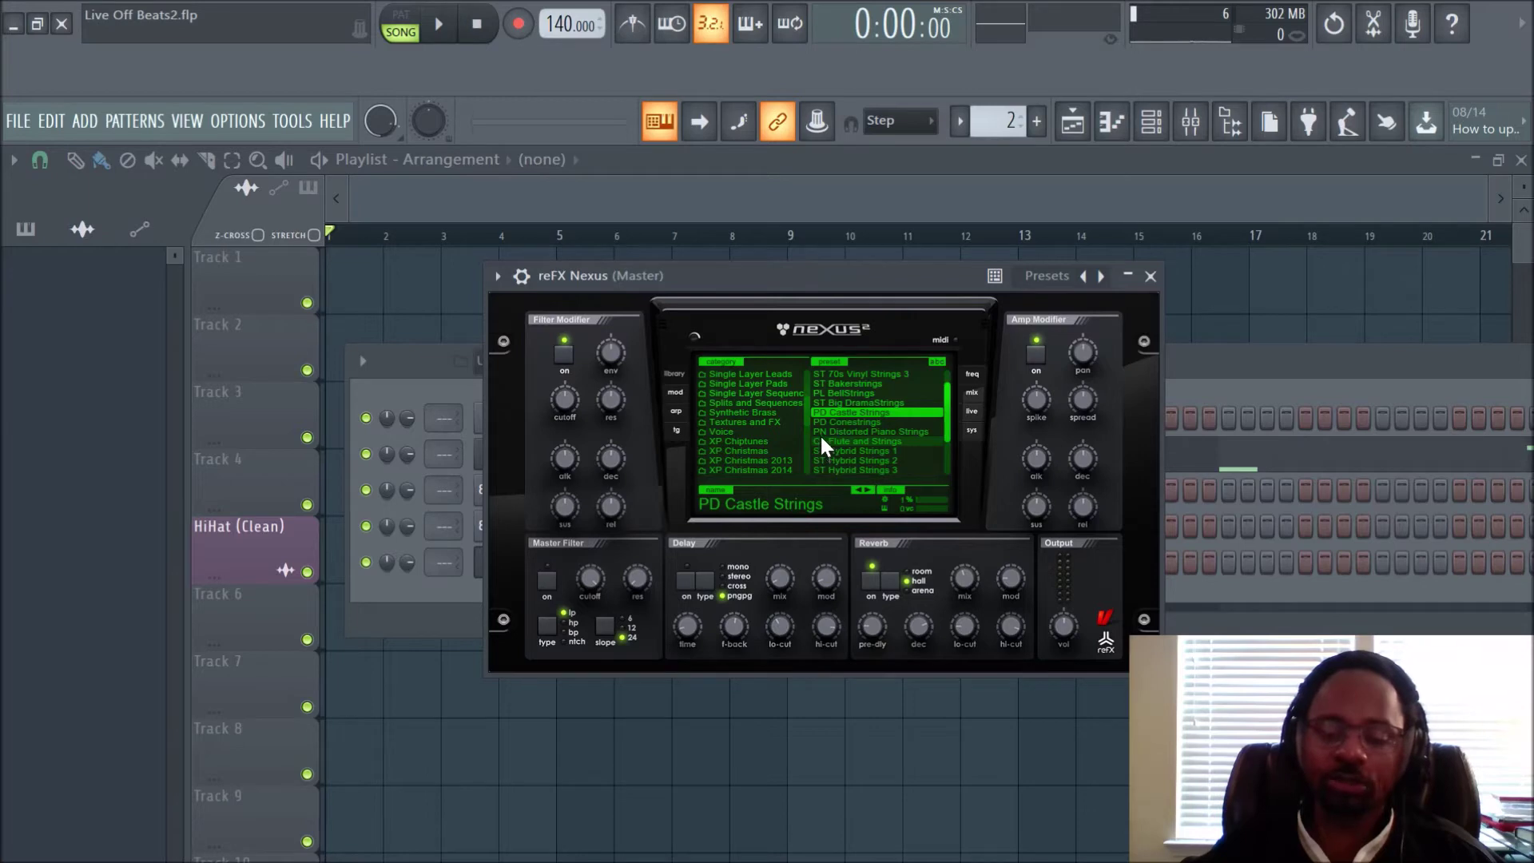
pyautogui.scroll(-3, 821, 431)
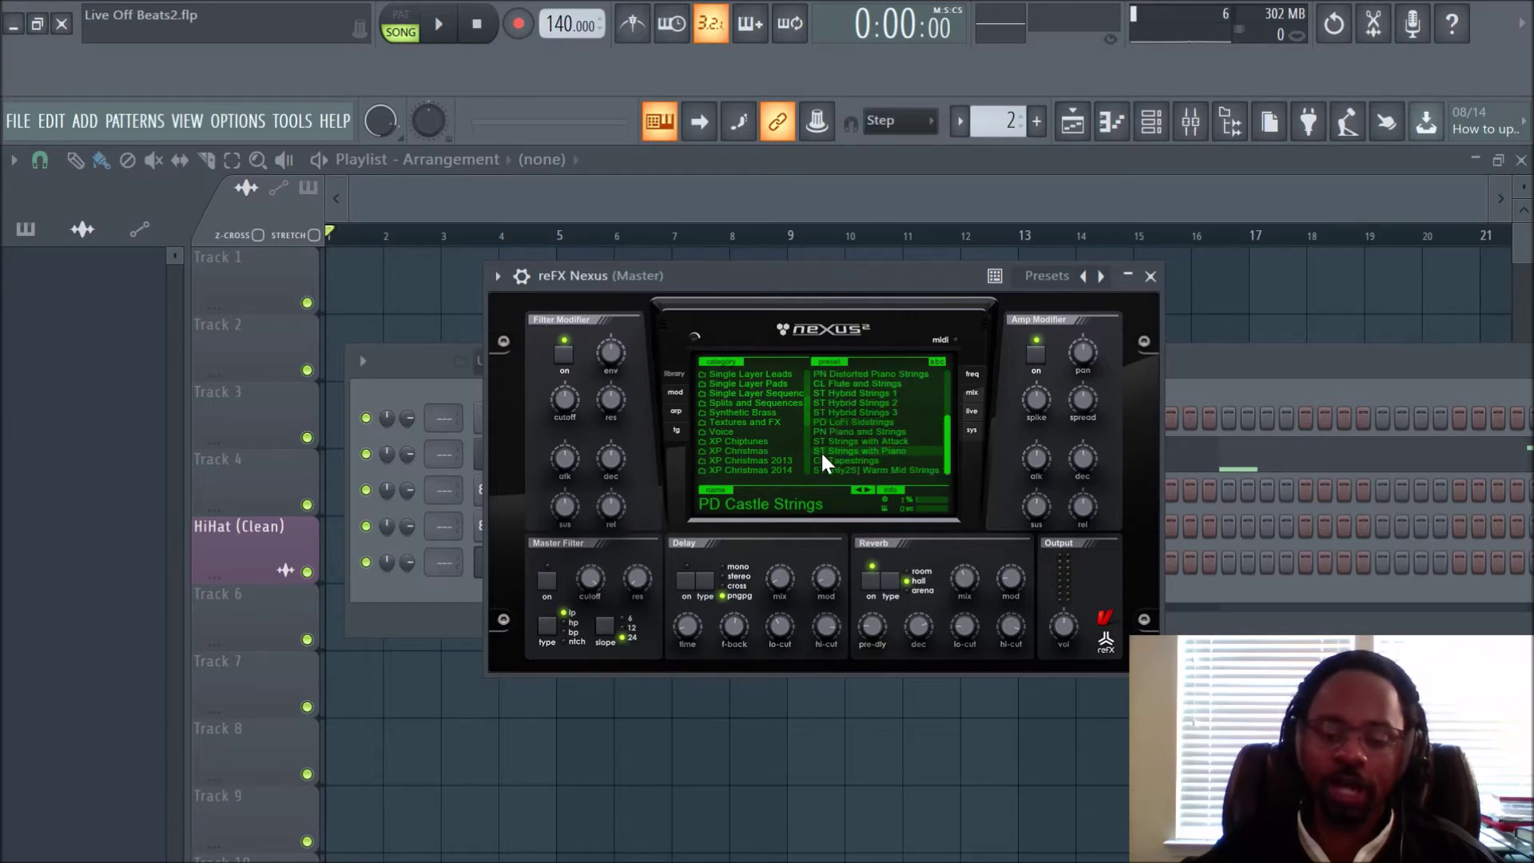
pyautogui.scroll(4, 866, 435)
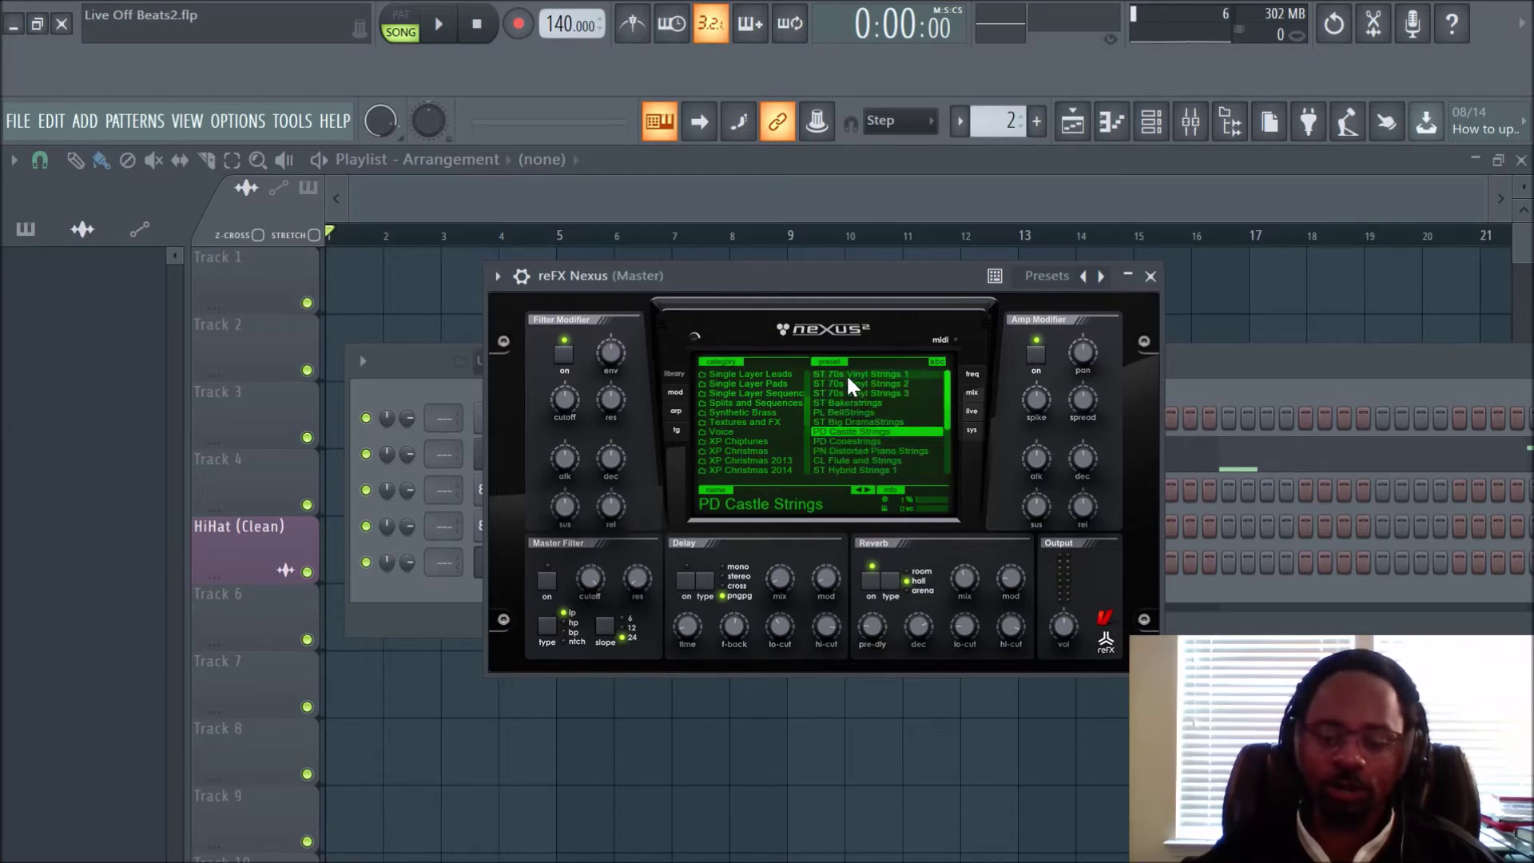
# - Sort the presets of the strings search by category, look through them and restore the alphabetical sorting
pyautogui.click(939, 362)
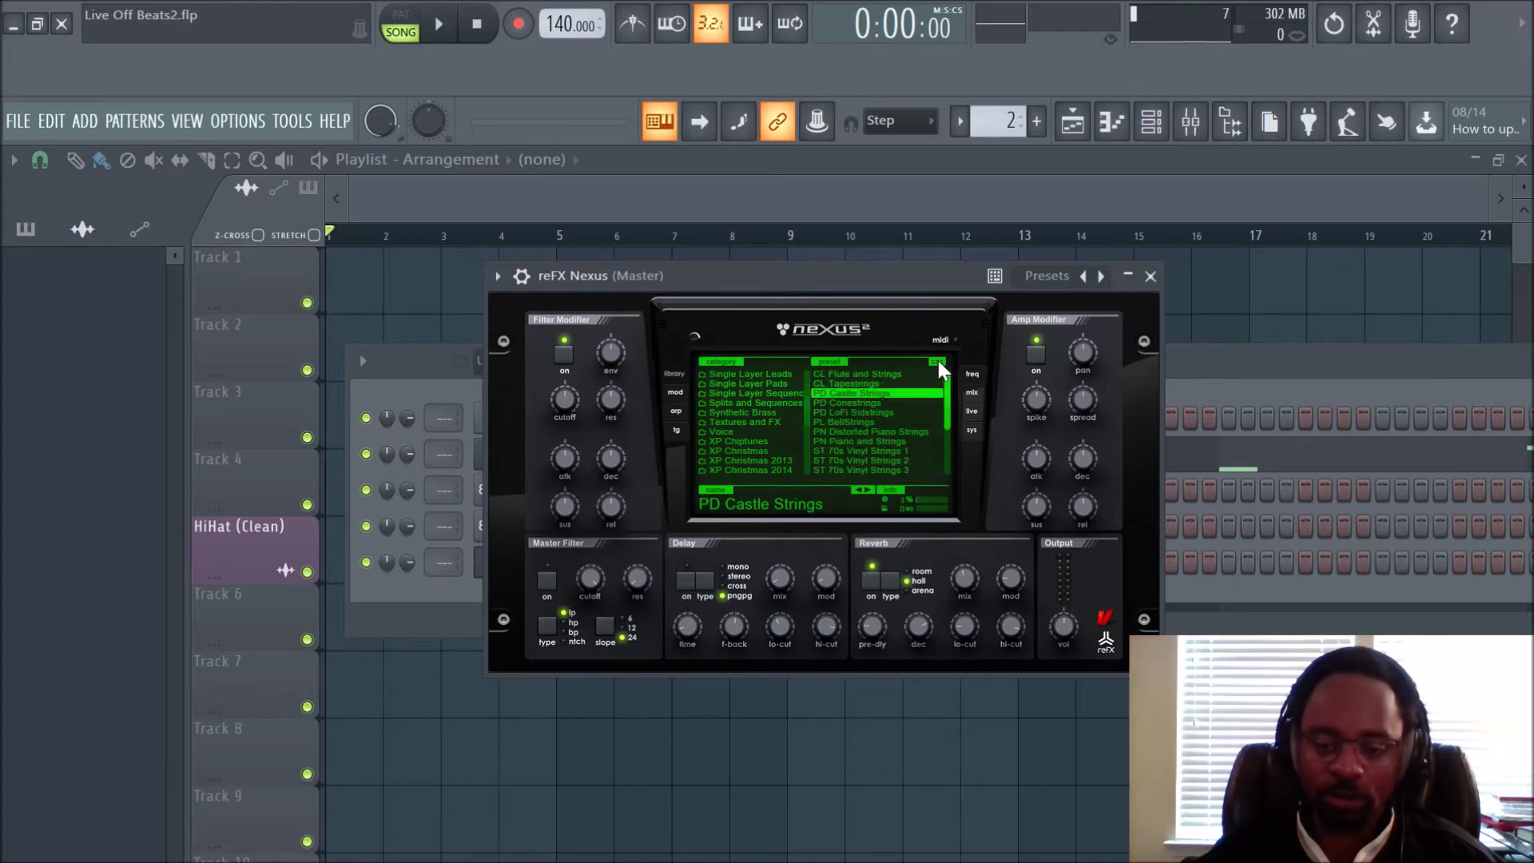
pyautogui.scroll(-4, 892, 419)
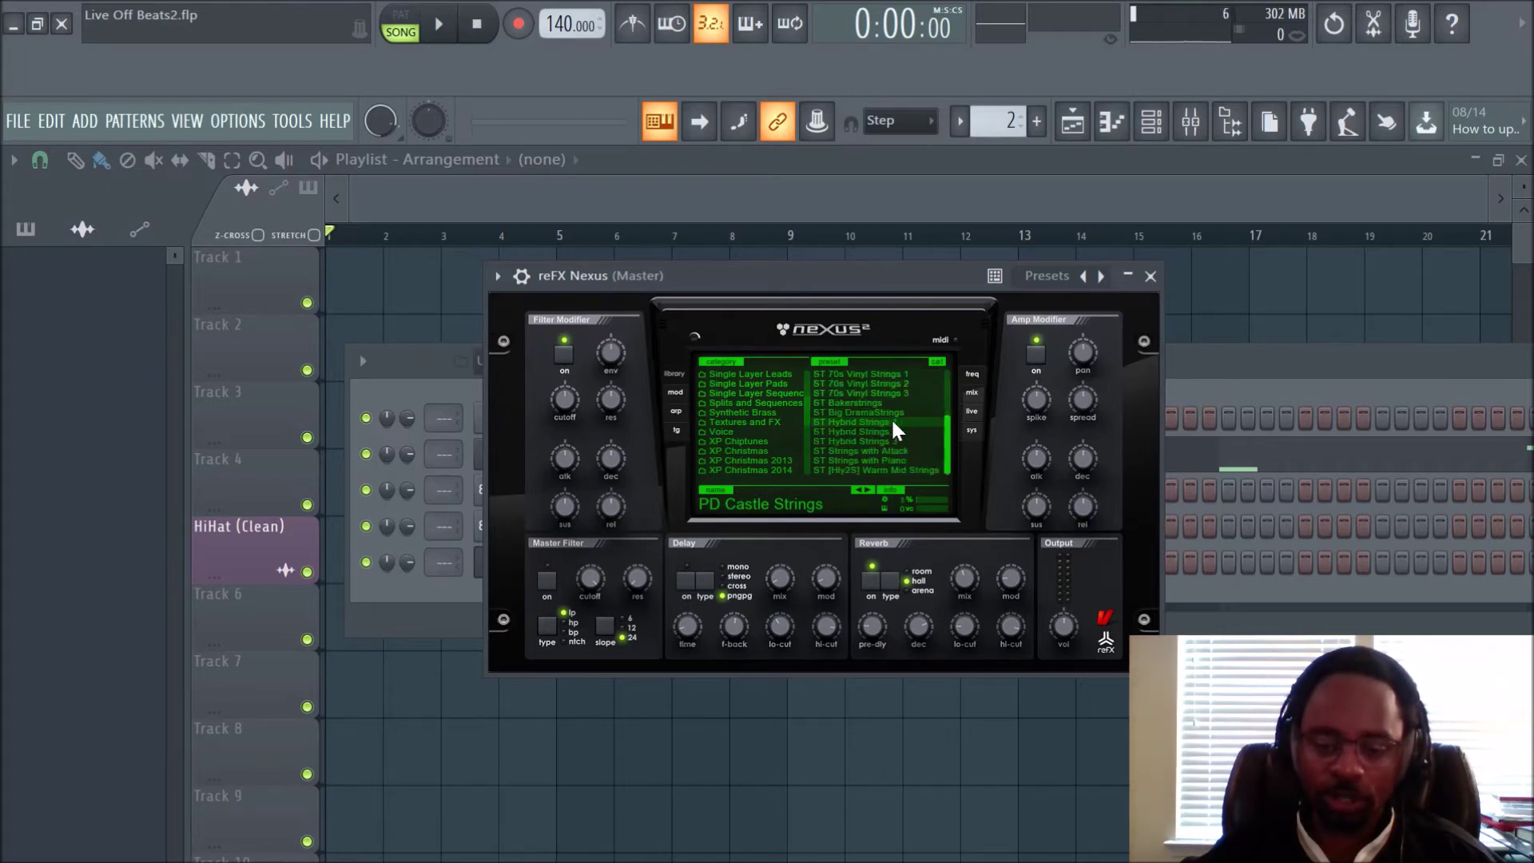
pyautogui.scroll(4, 890, 417)
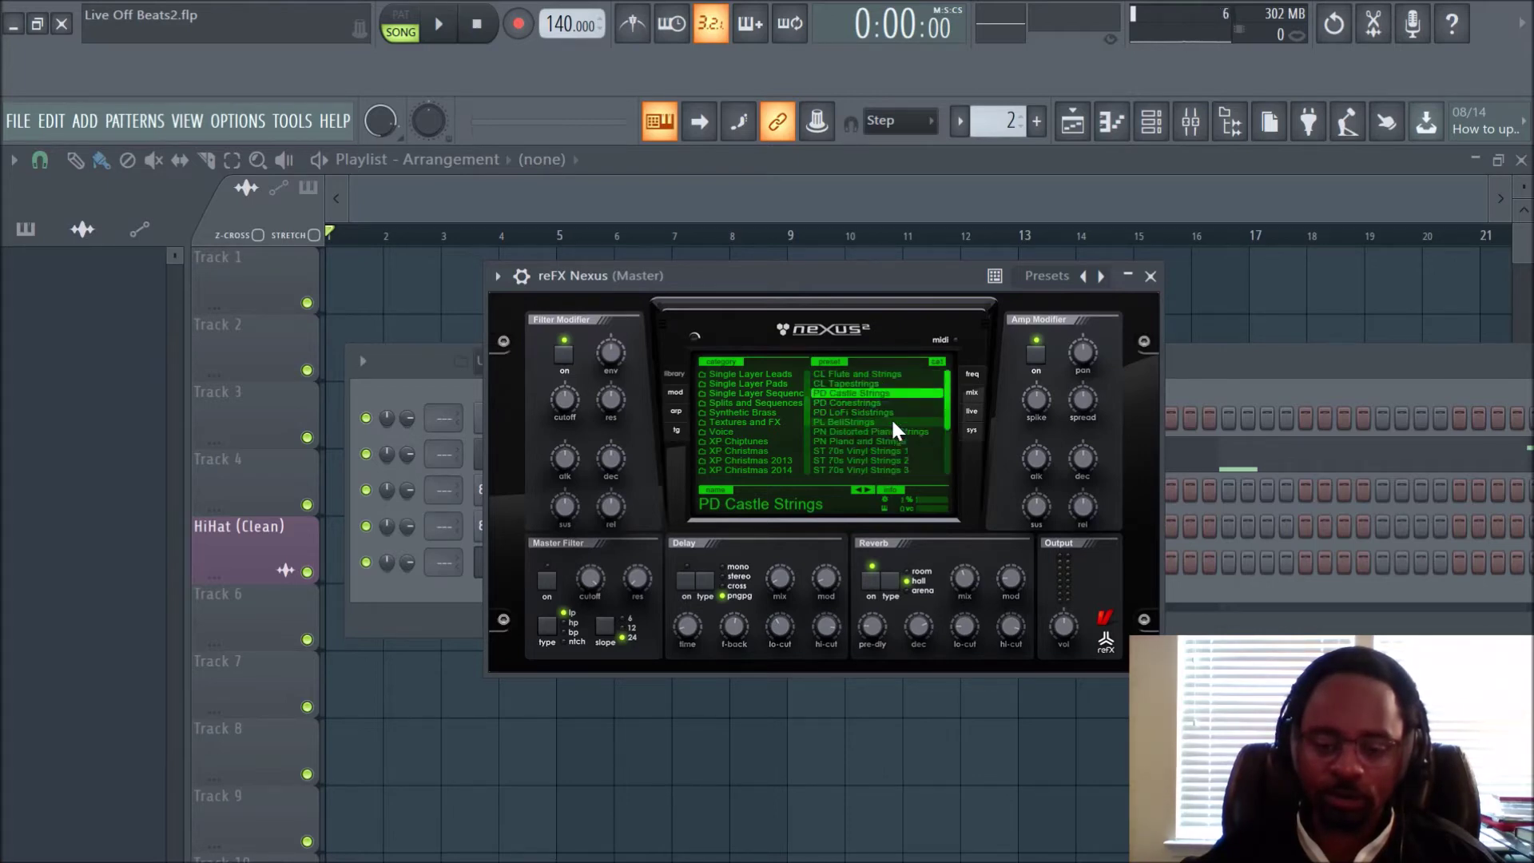
pyautogui.click(937, 361)
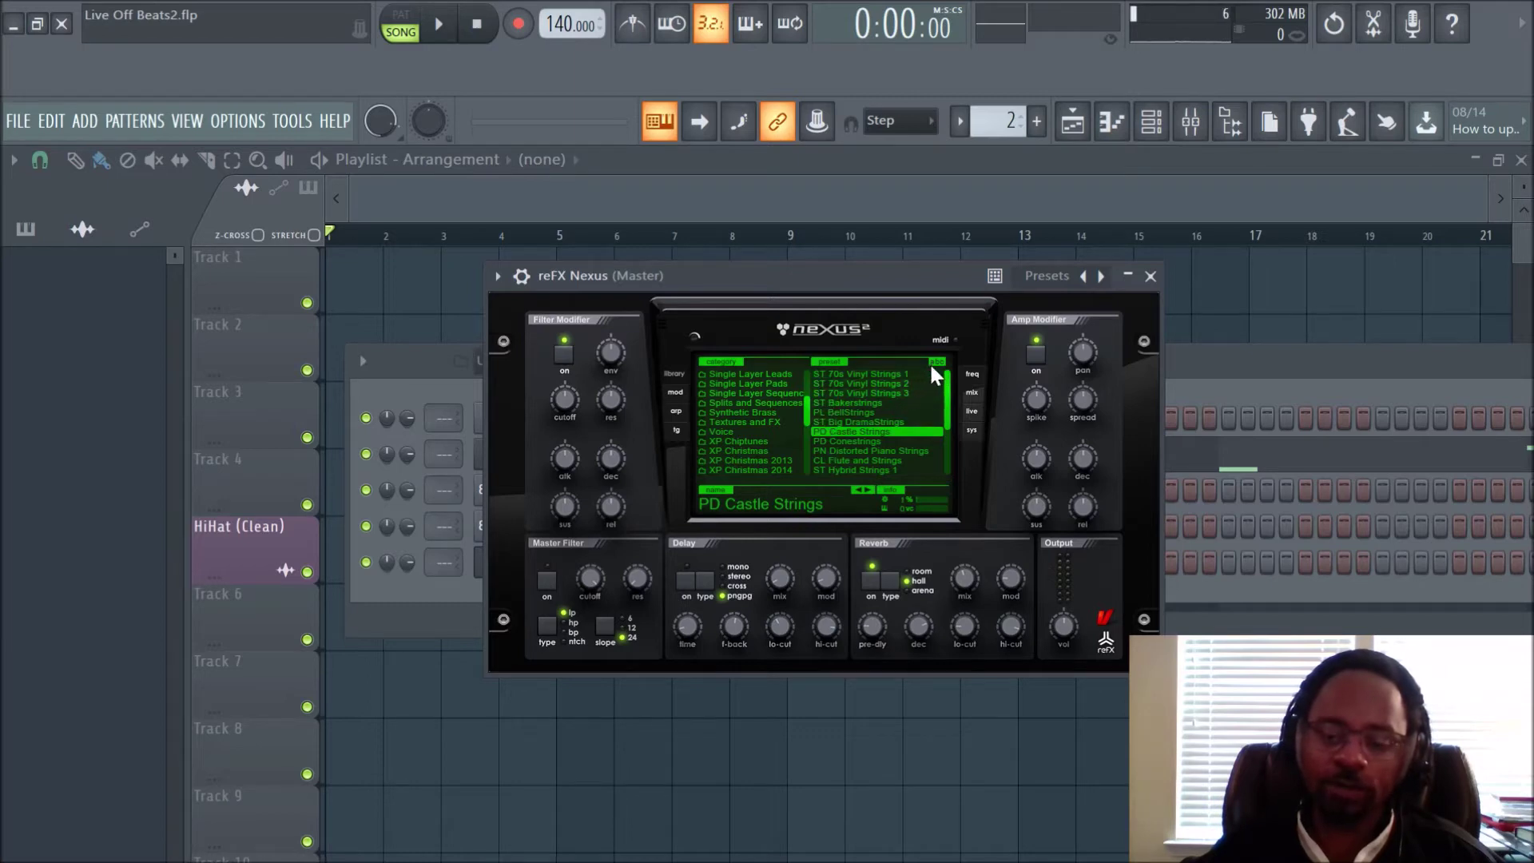
pyautogui.scroll(-3, 879, 405)
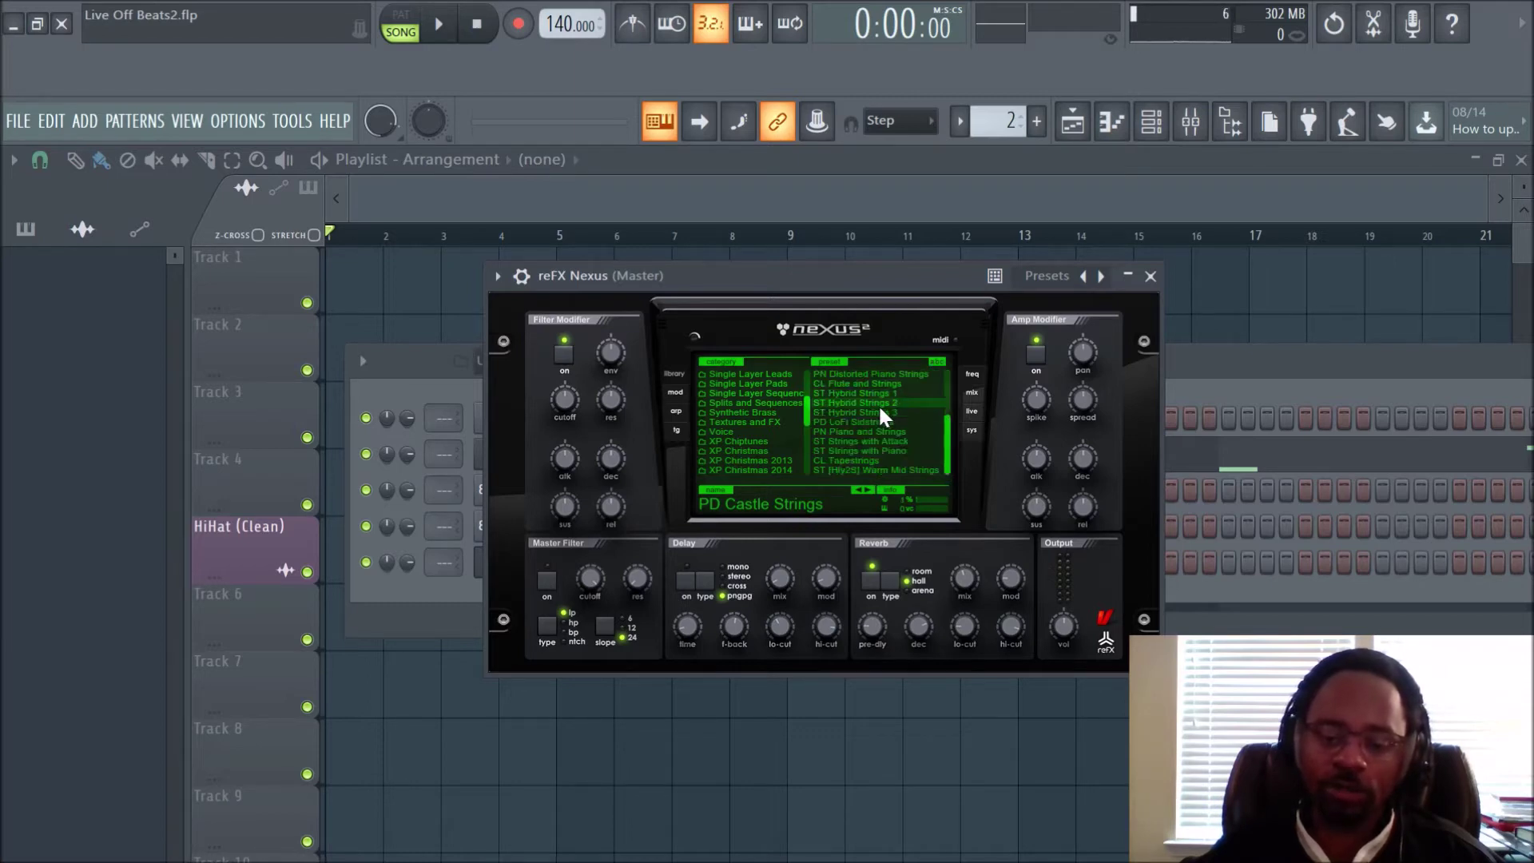
# - Switch the strings search results between category and alphabetical sorting, leave them sorted by category and look through the presets
pyautogui.click(933, 361)
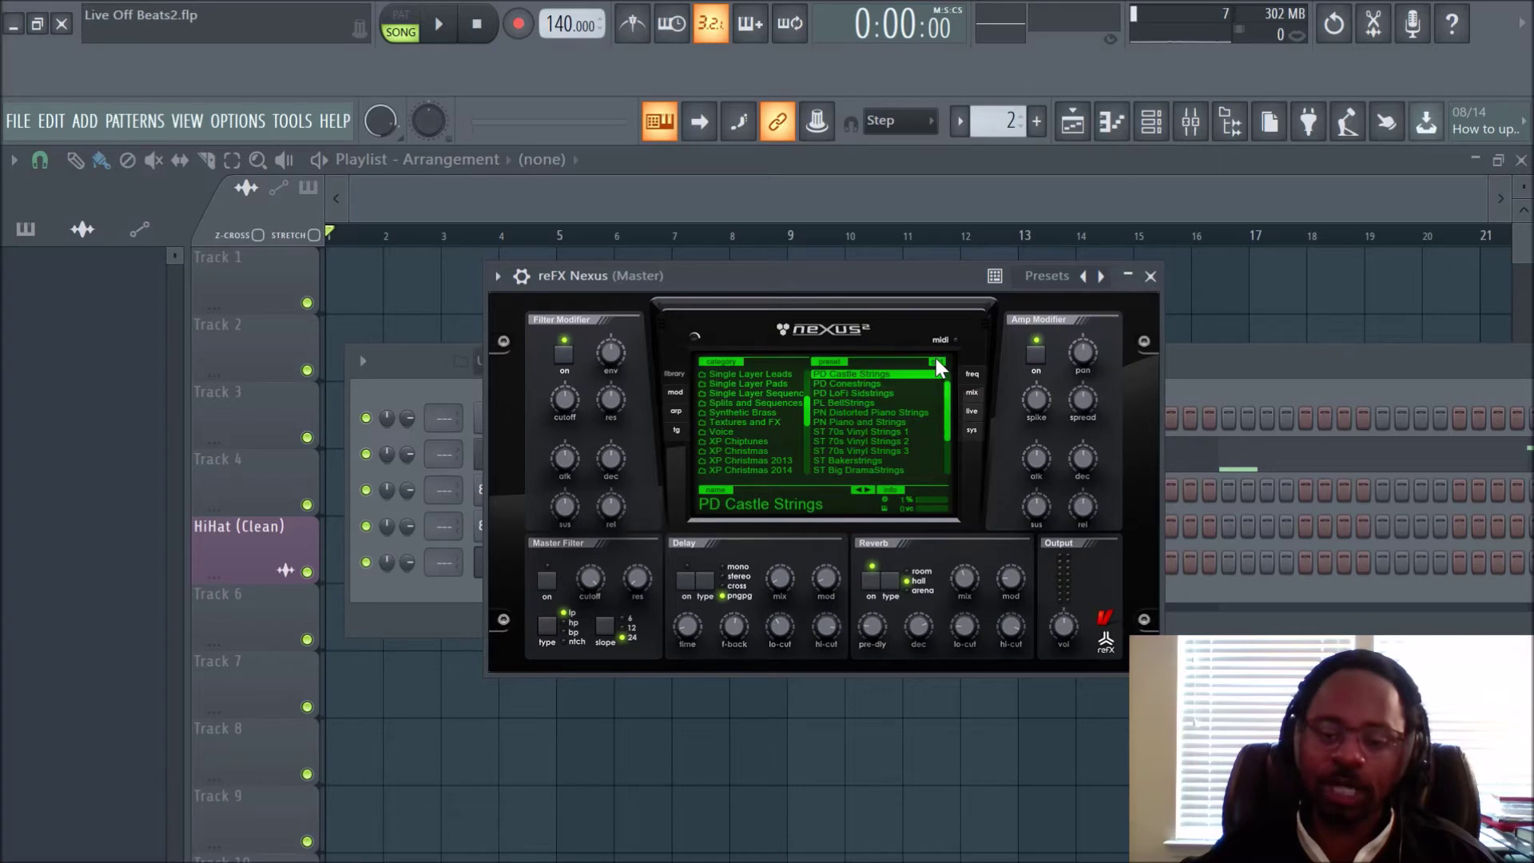
pyautogui.scroll(1, 916, 397)
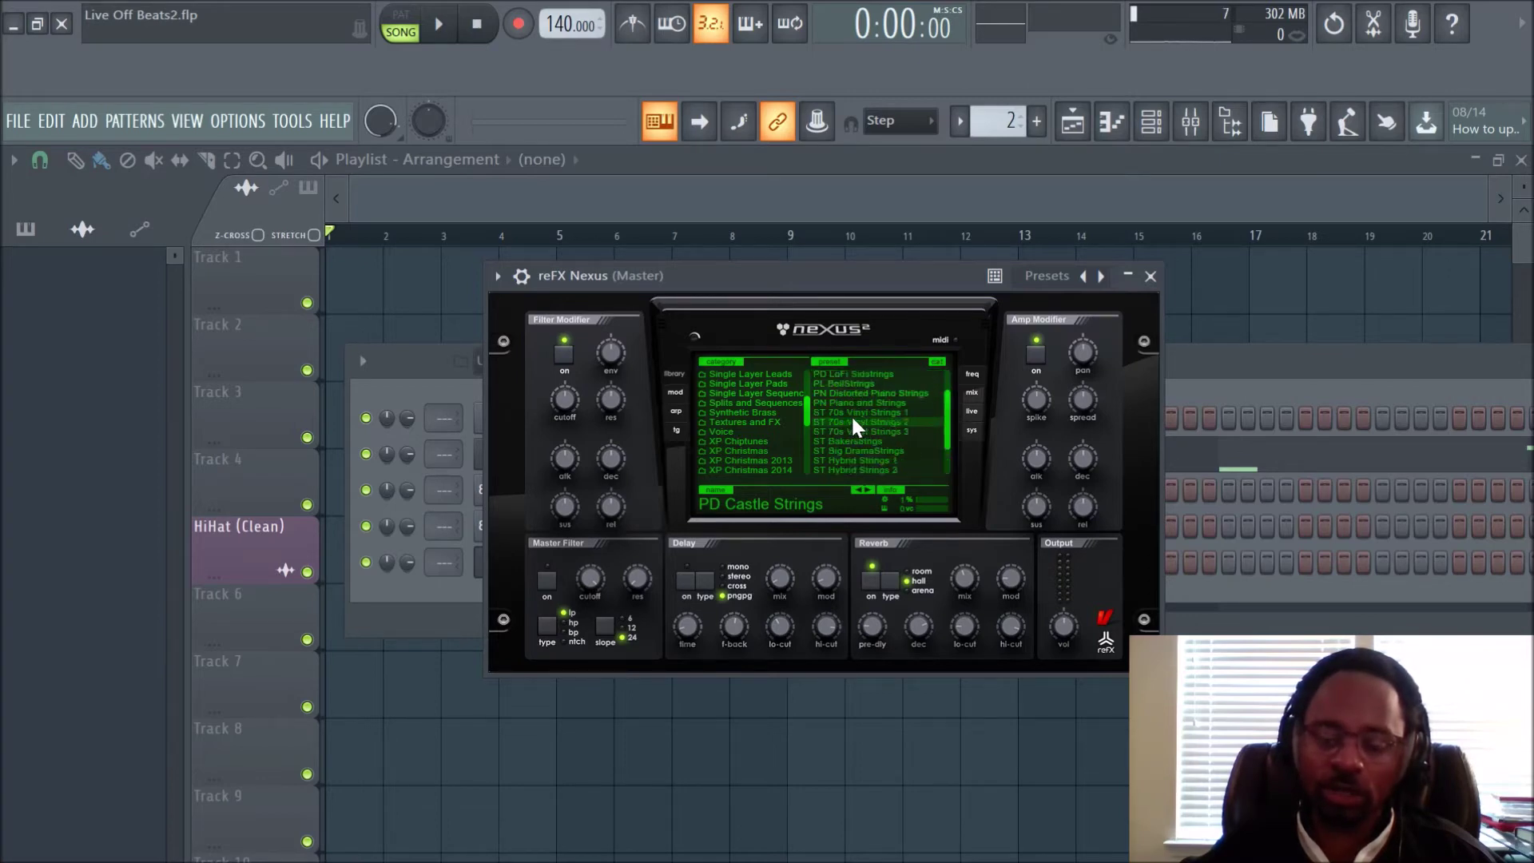
pyautogui.click(935, 361)
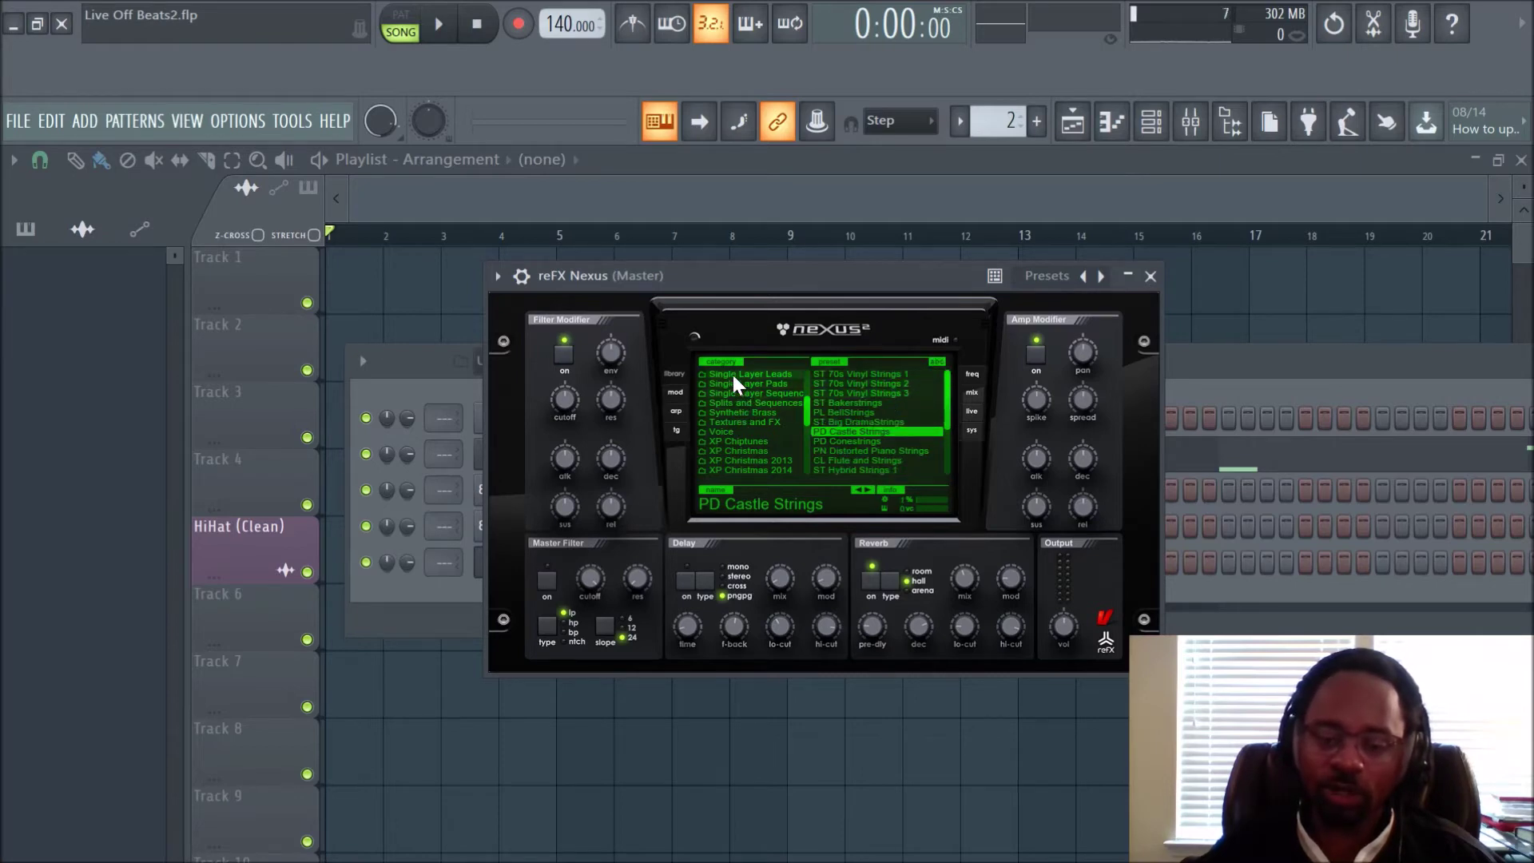
pyautogui.click(936, 363)
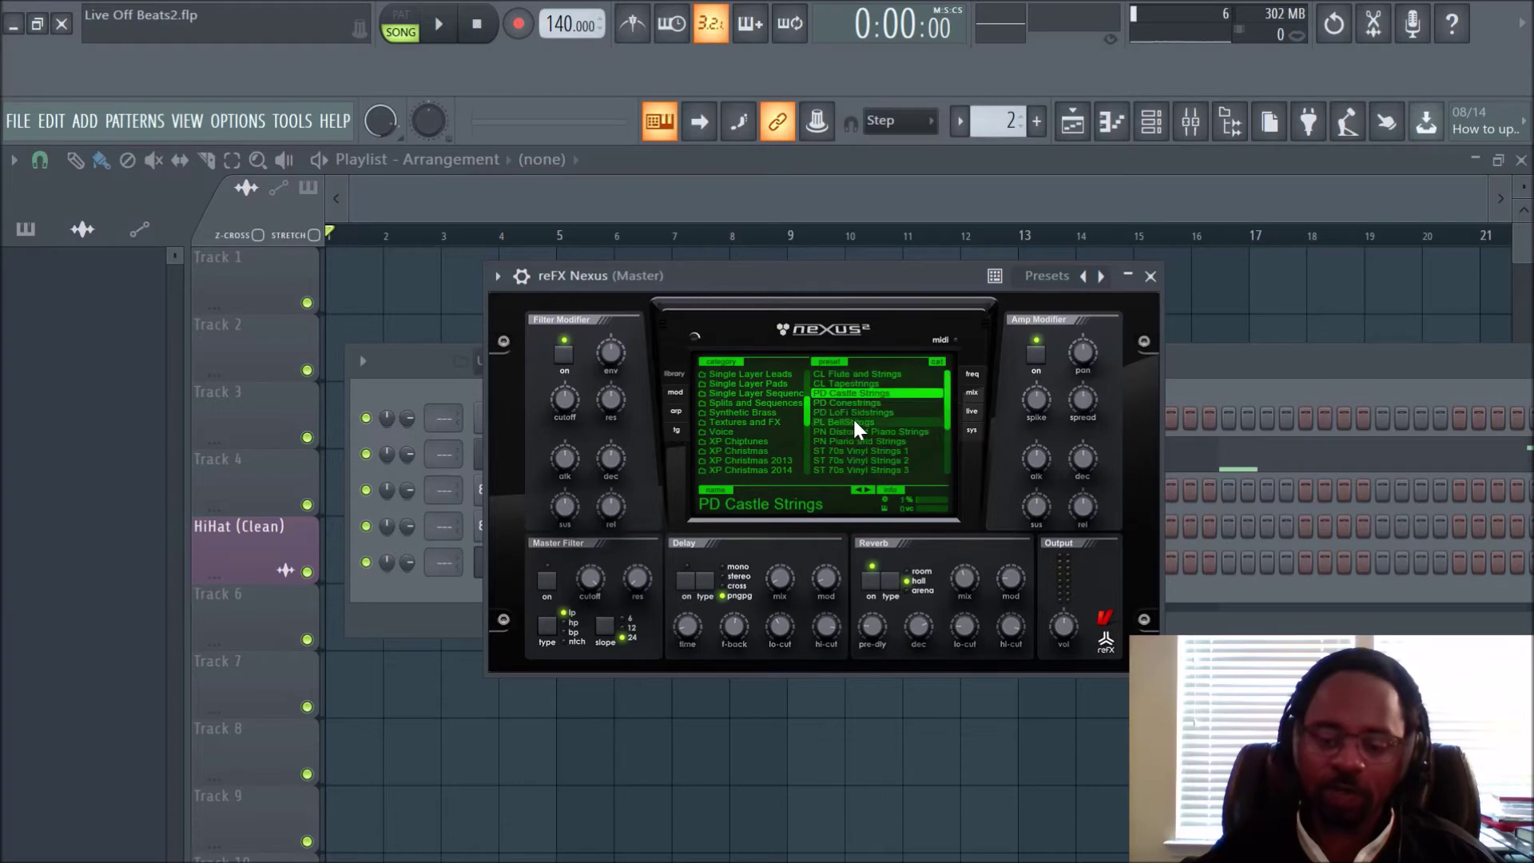
pyautogui.scroll(-2, 832, 396)
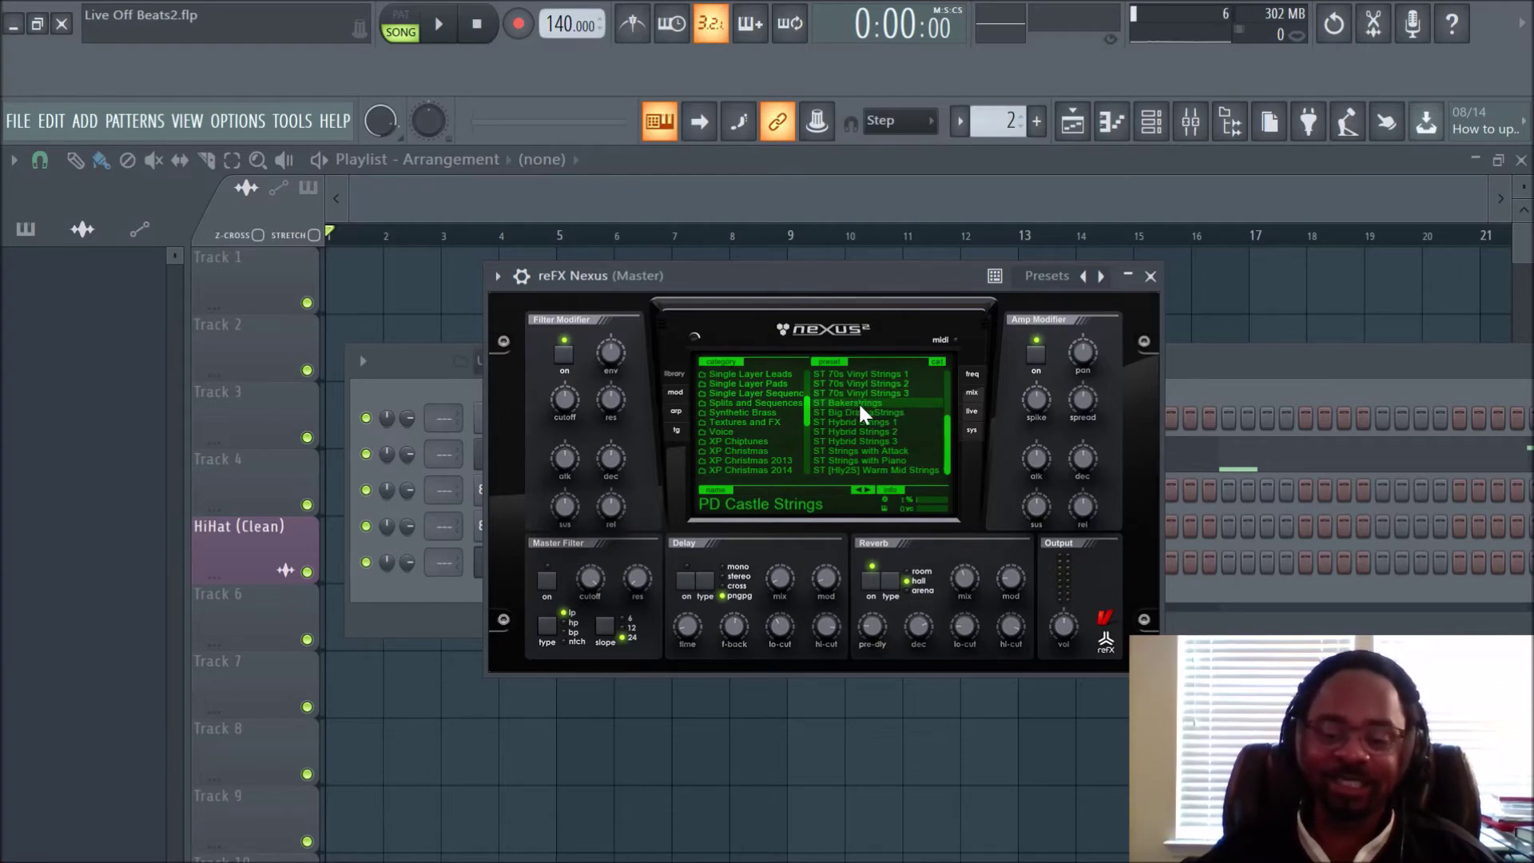
# - Load the ST Bakerstrings preset from the strings search and look through the category and preset lists
pyautogui.click(877, 404)
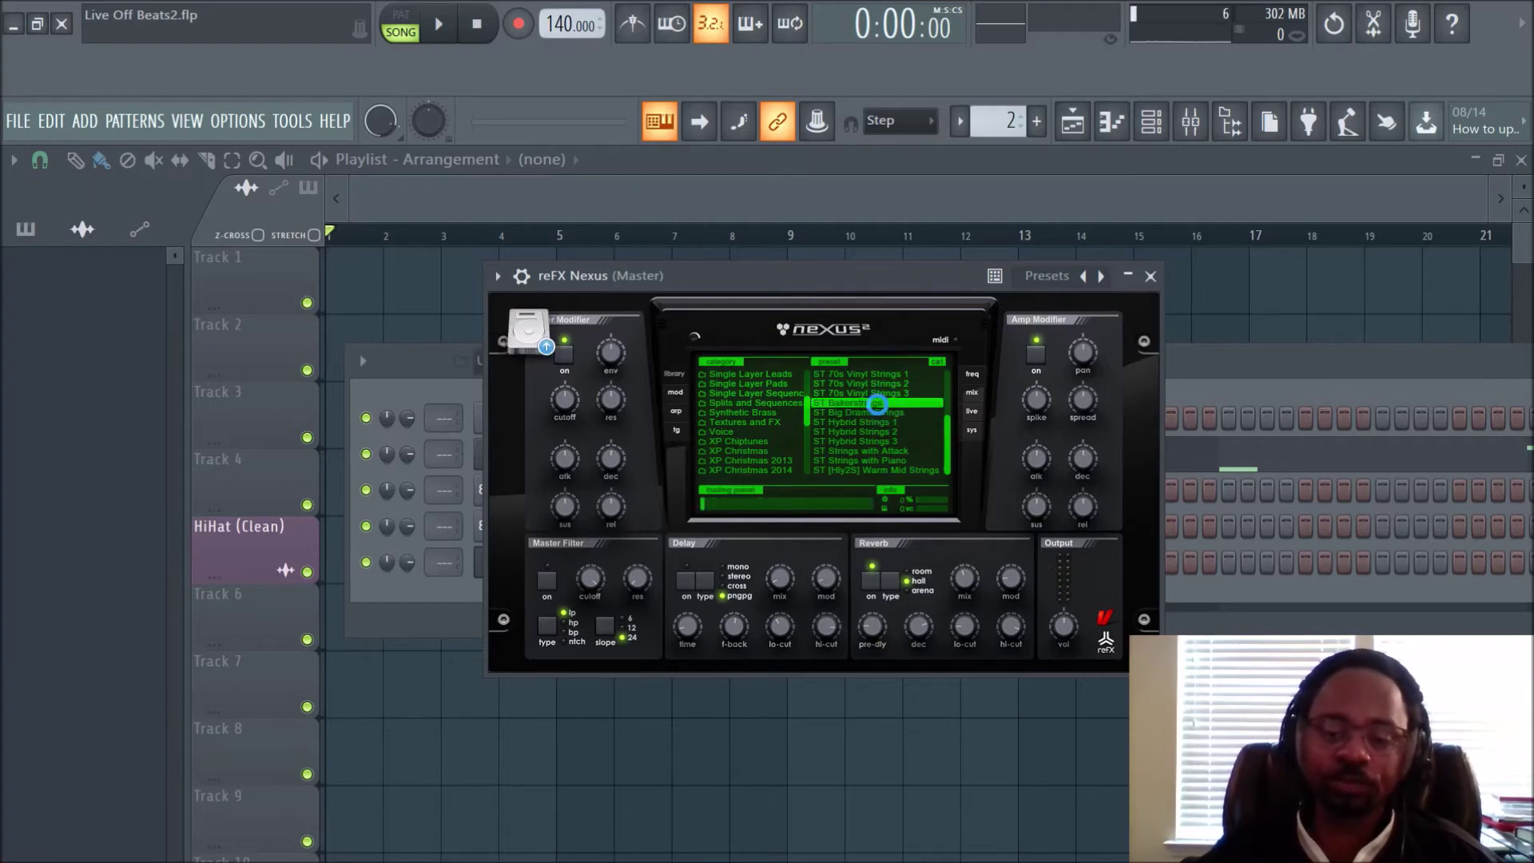
pyautogui.scroll(-5, 761, 427)
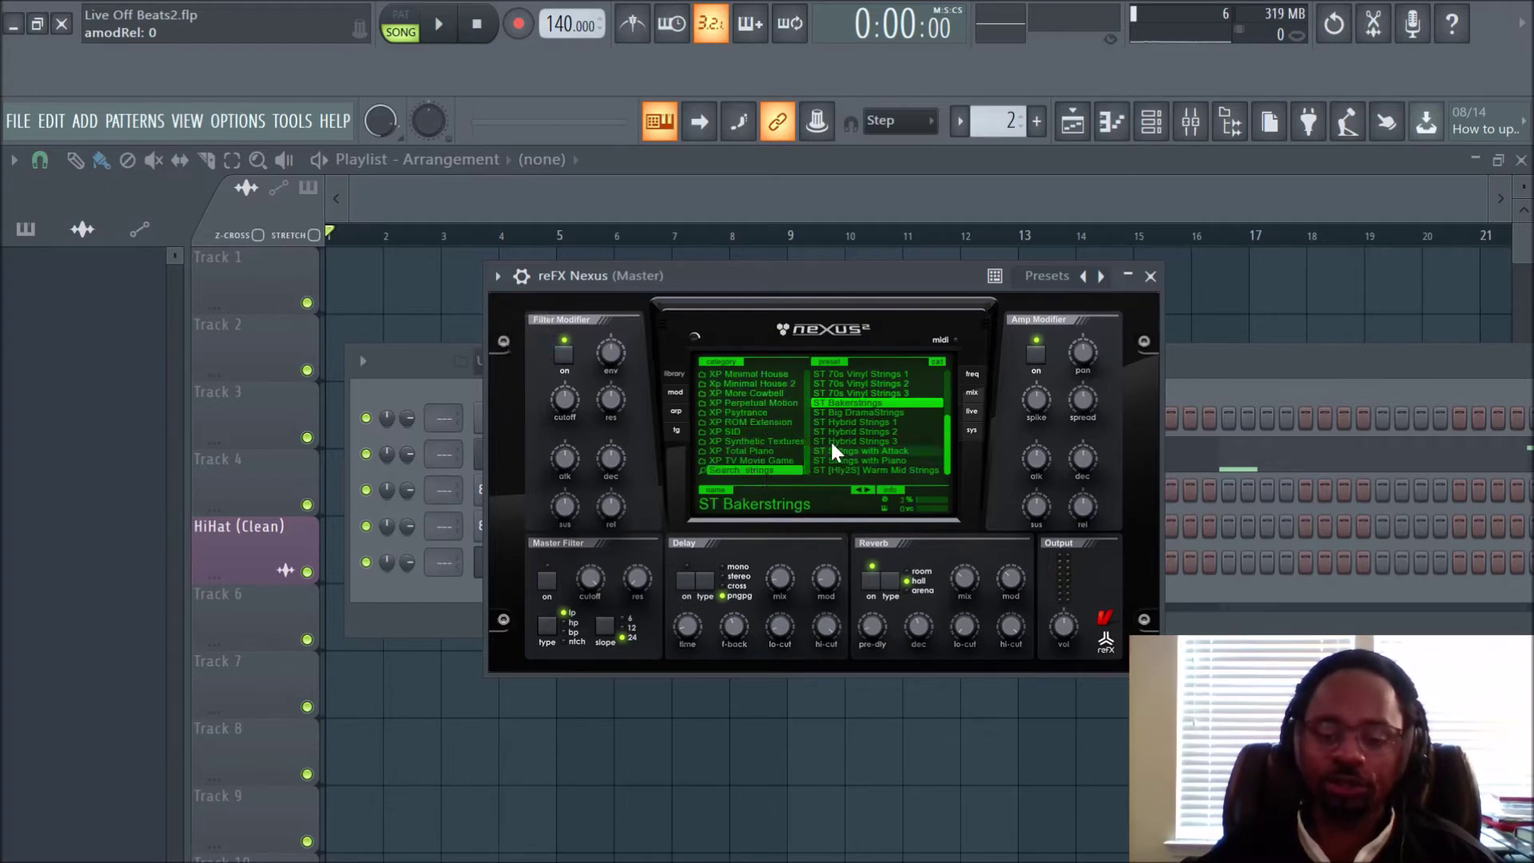
pyautogui.scroll(5, 759, 424)
pyautogui.scroll(-1, 745, 392)
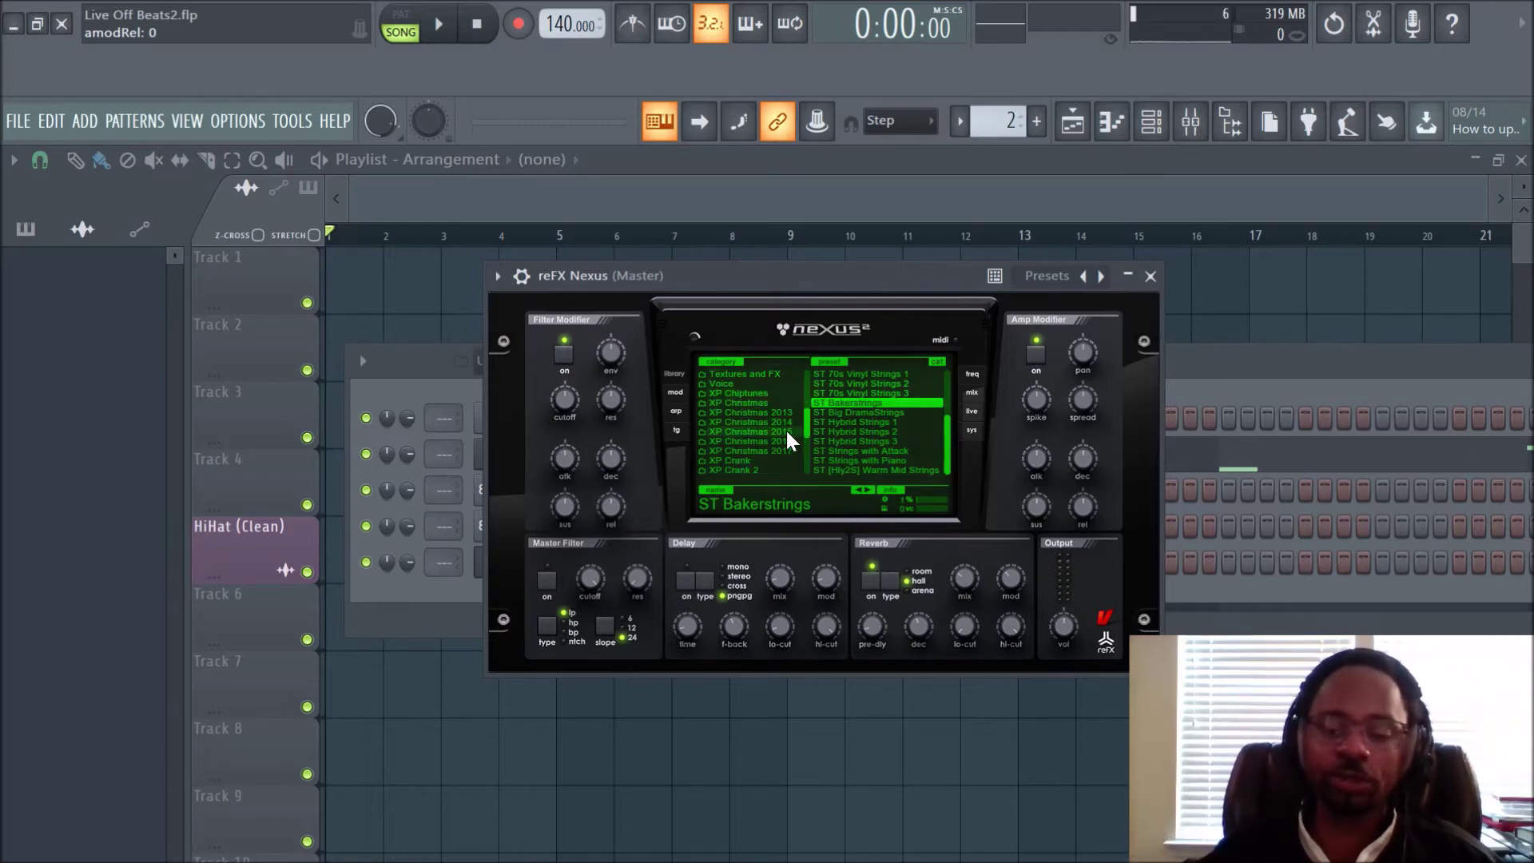
pyautogui.scroll(3, 855, 391)
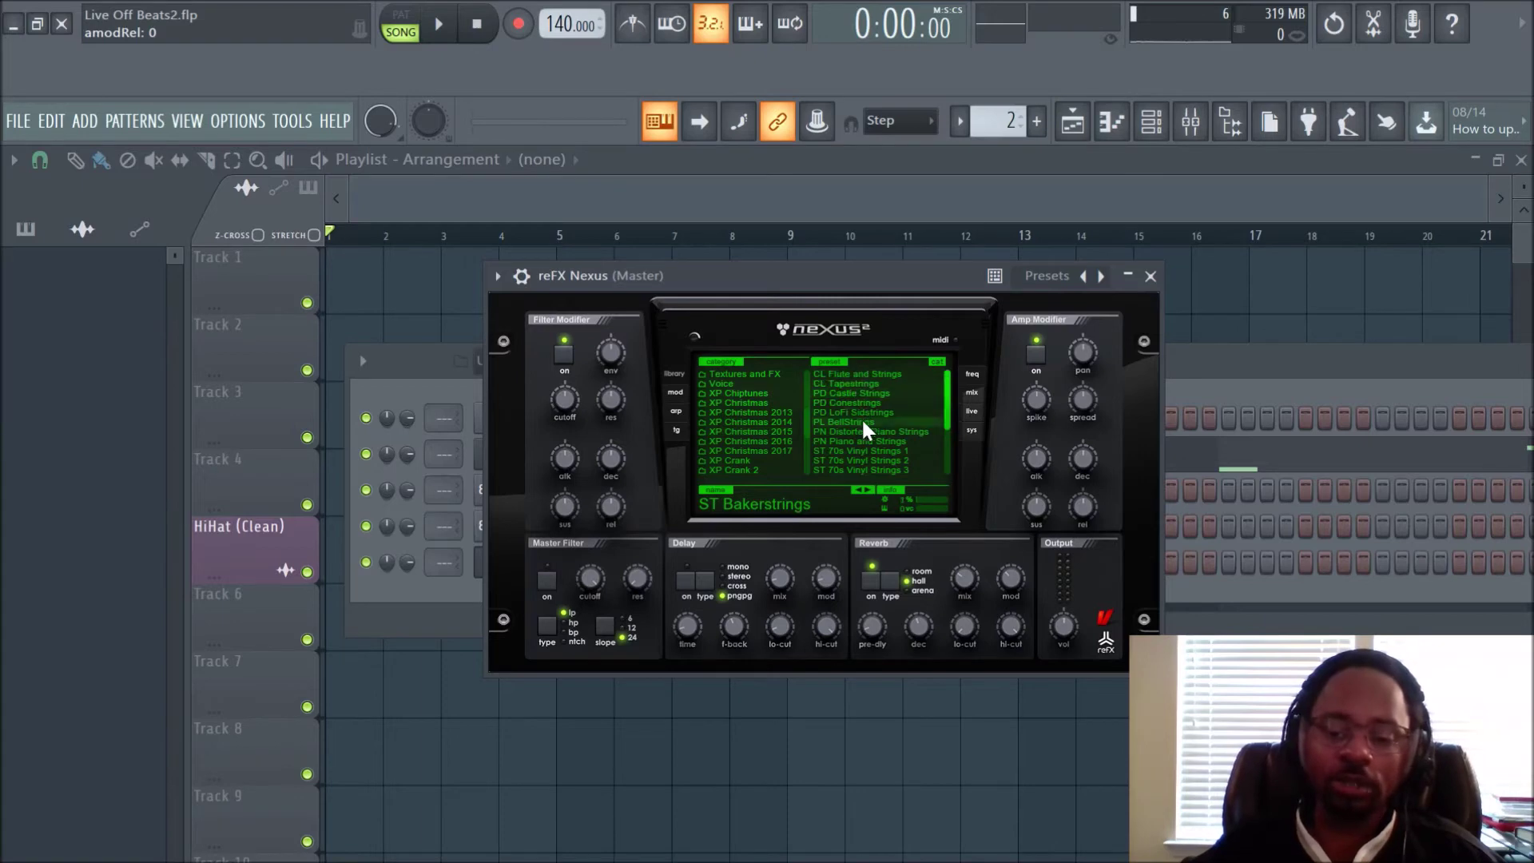
# - Load and play CL Flute and Strings from the search results, and step on through CL Tapestrings to PD Castle Strings
pyautogui.click(871, 374)
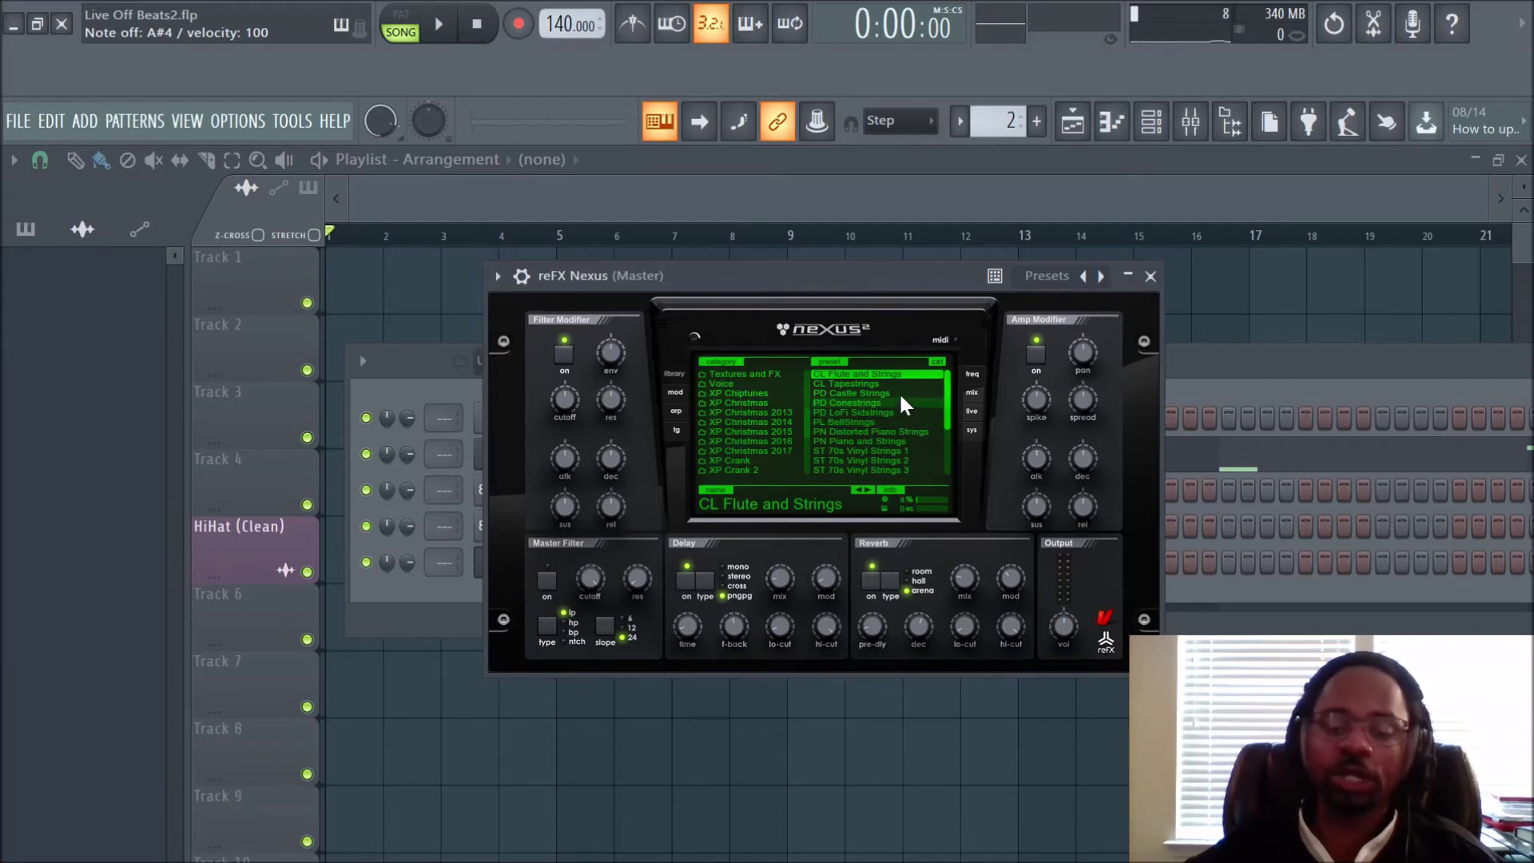
pyautogui.scroll(-5, 775, 443)
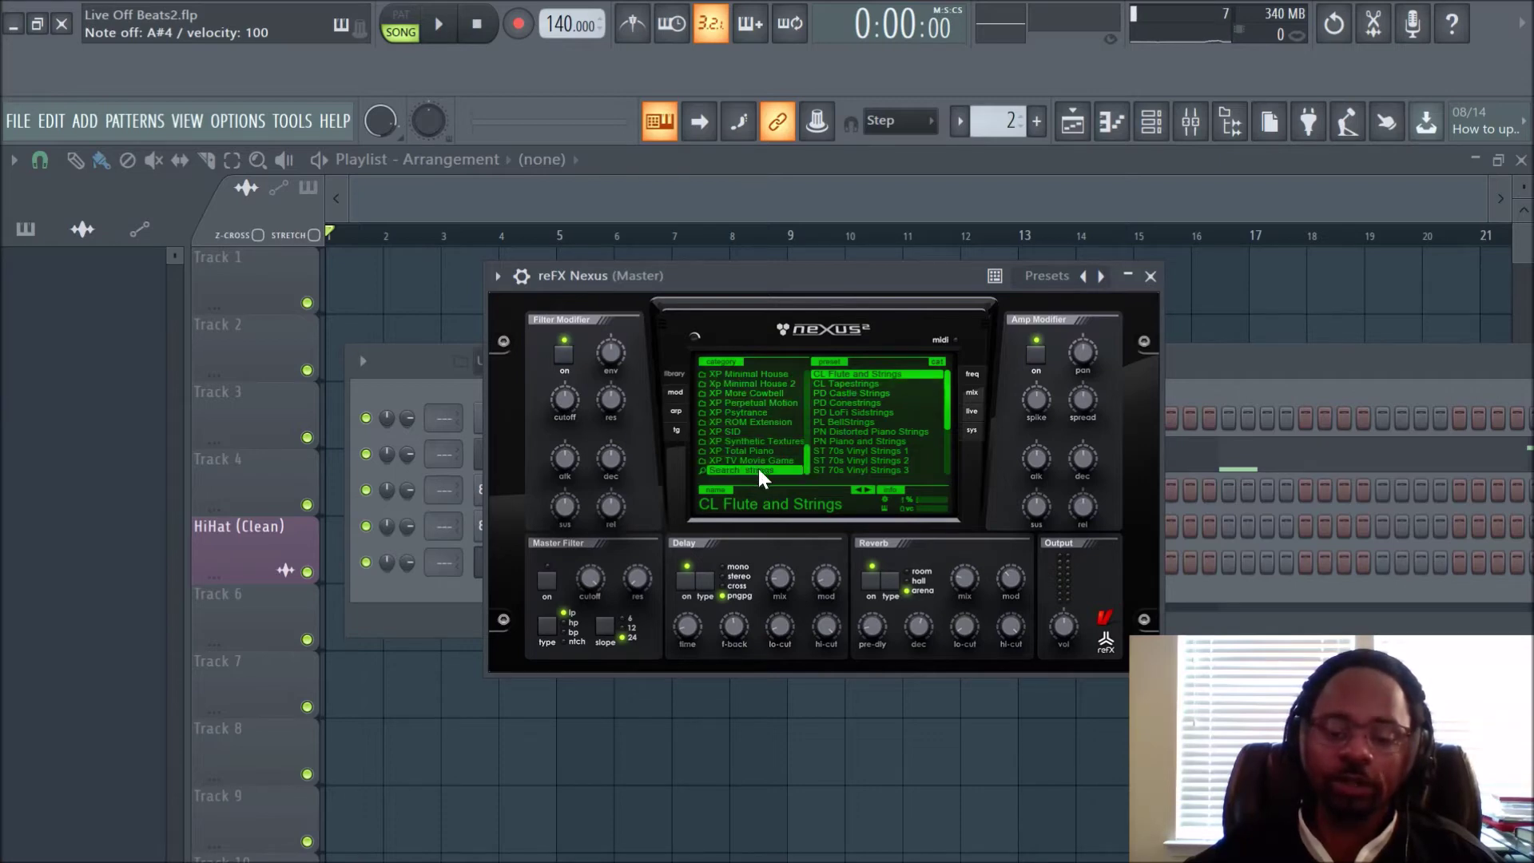
pyautogui.scroll(-2, 856, 390)
pyautogui.scroll(-6, 853, 387)
pyautogui.scroll(8, 859, 395)
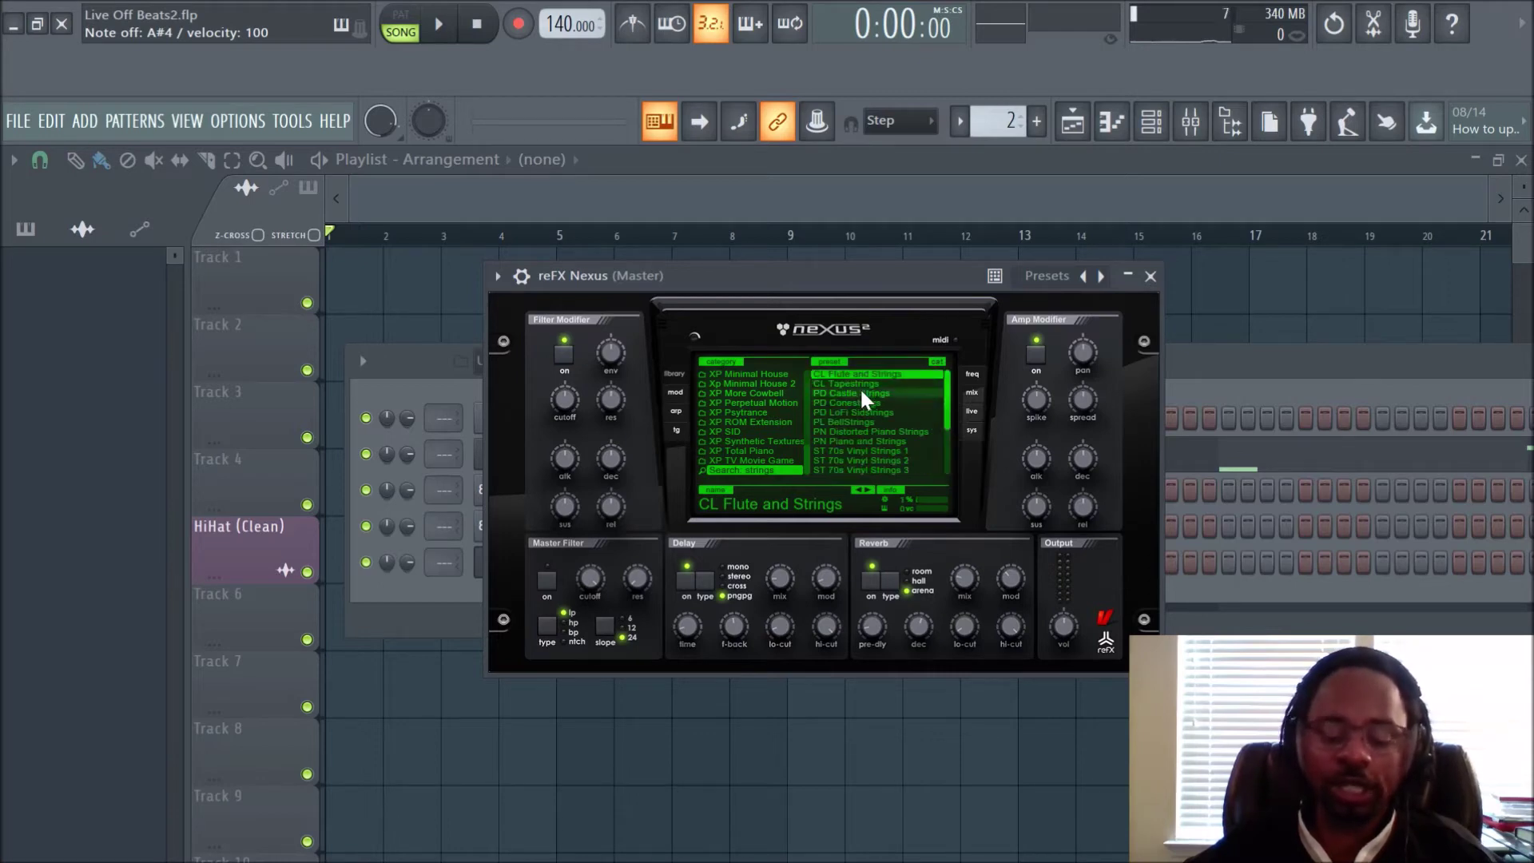
pyautogui.click(866, 490)
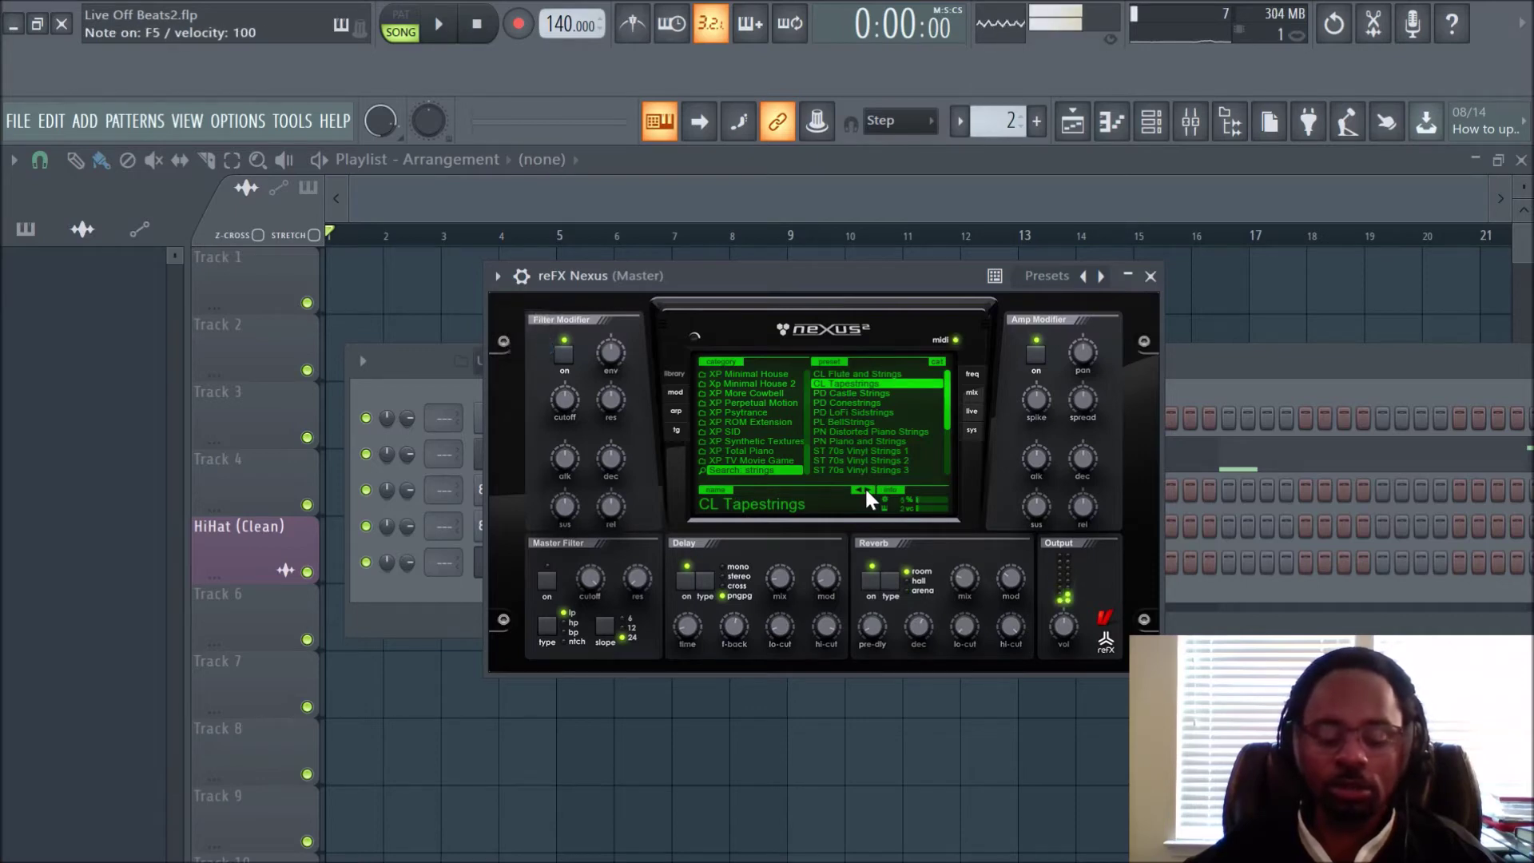
pyautogui.click(867, 490)
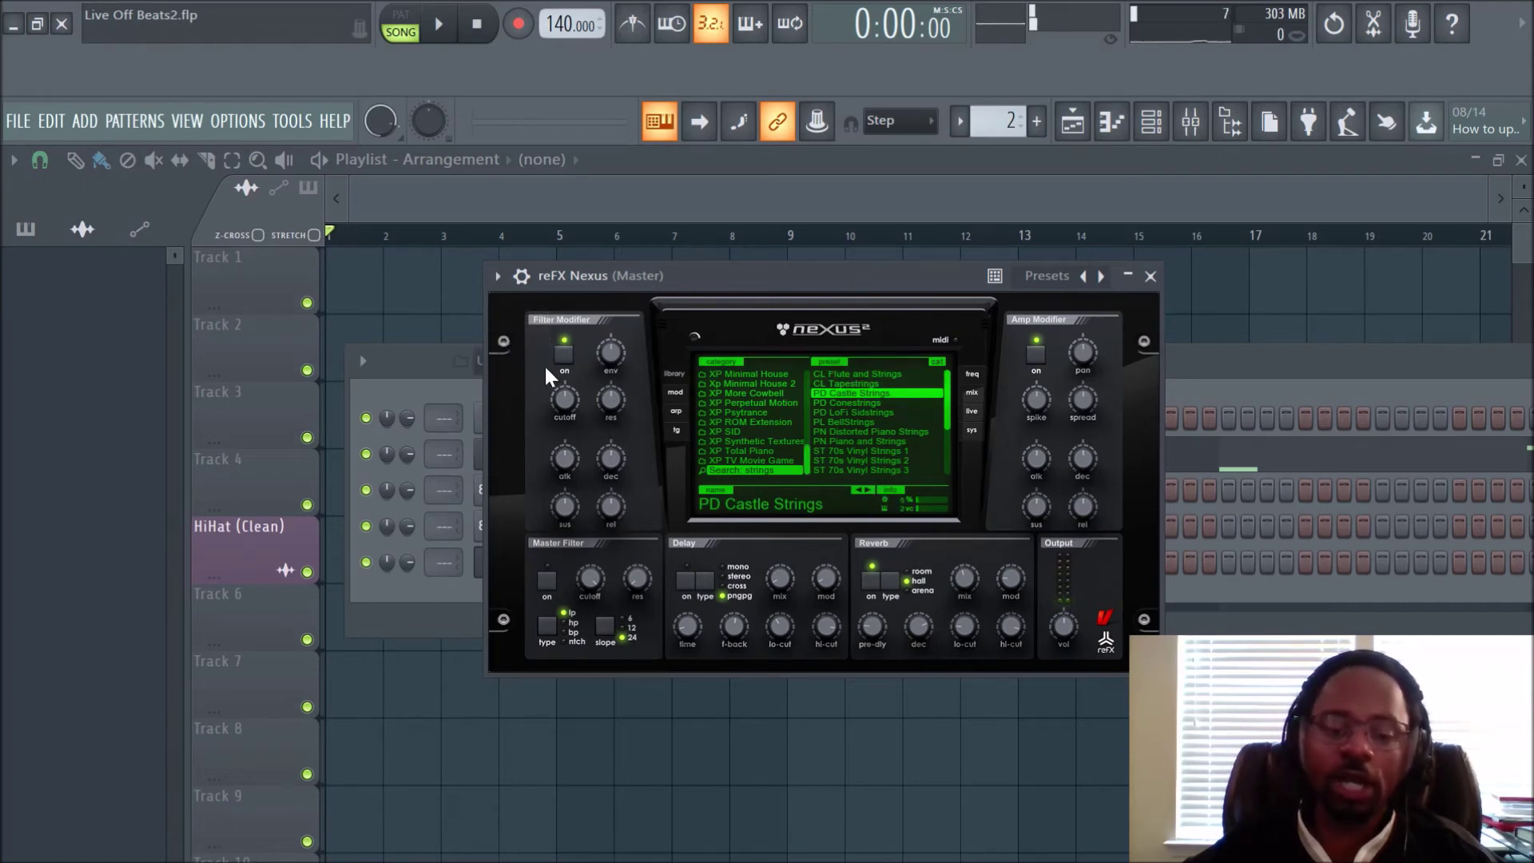
# - Place Pattern 2 at the start of Track 1 in the playlist and open its Circle2 notes in the piano roll
pyautogui.click(433, 275)
pyautogui.moveTo(521, 267); pyautogui.dragTo(428, 302)
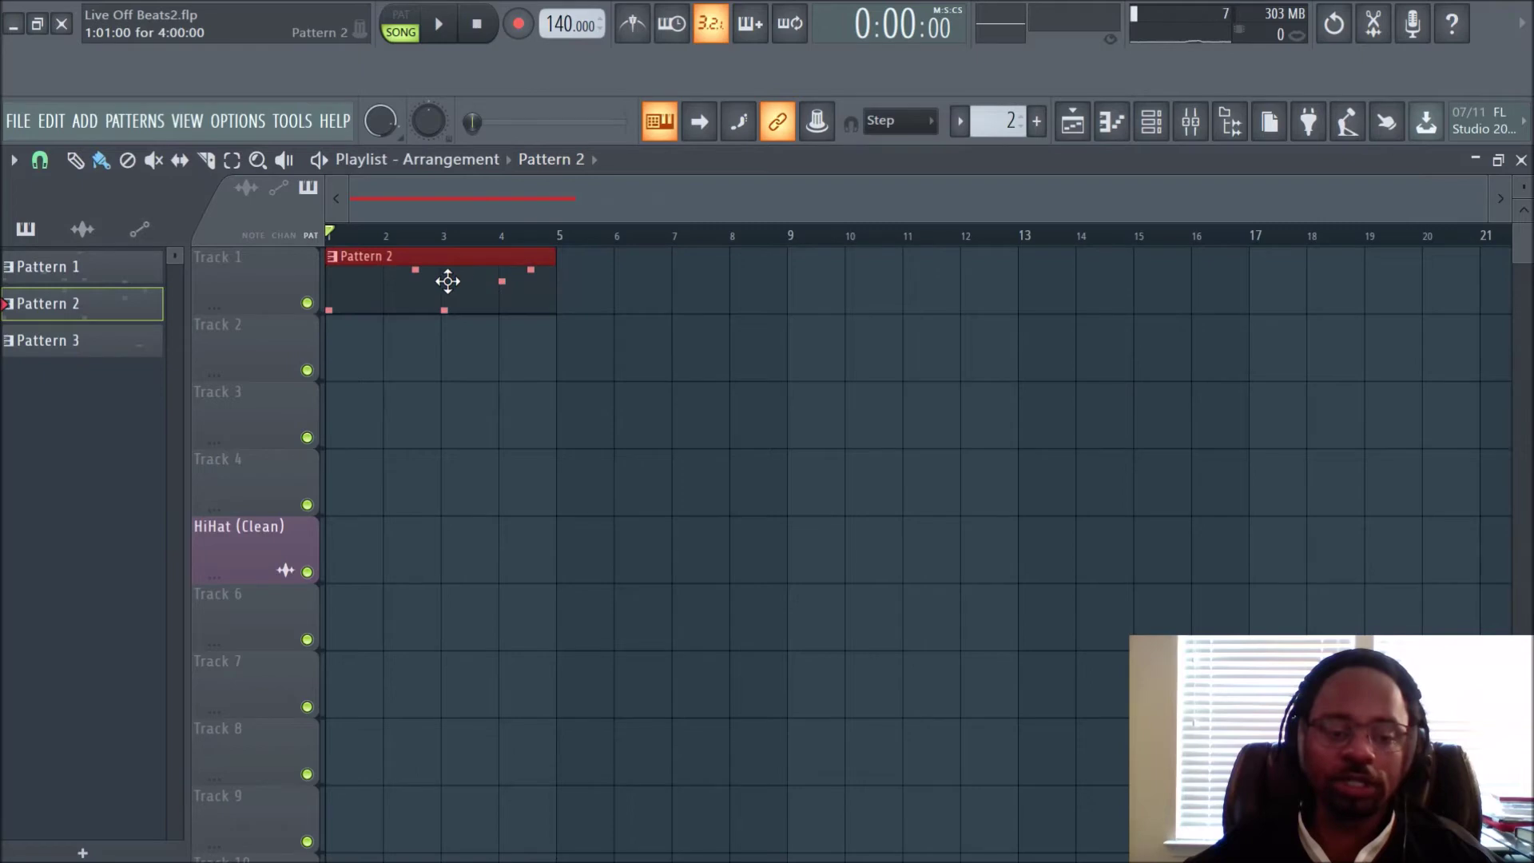
pyautogui.doubleClick(412, 283)
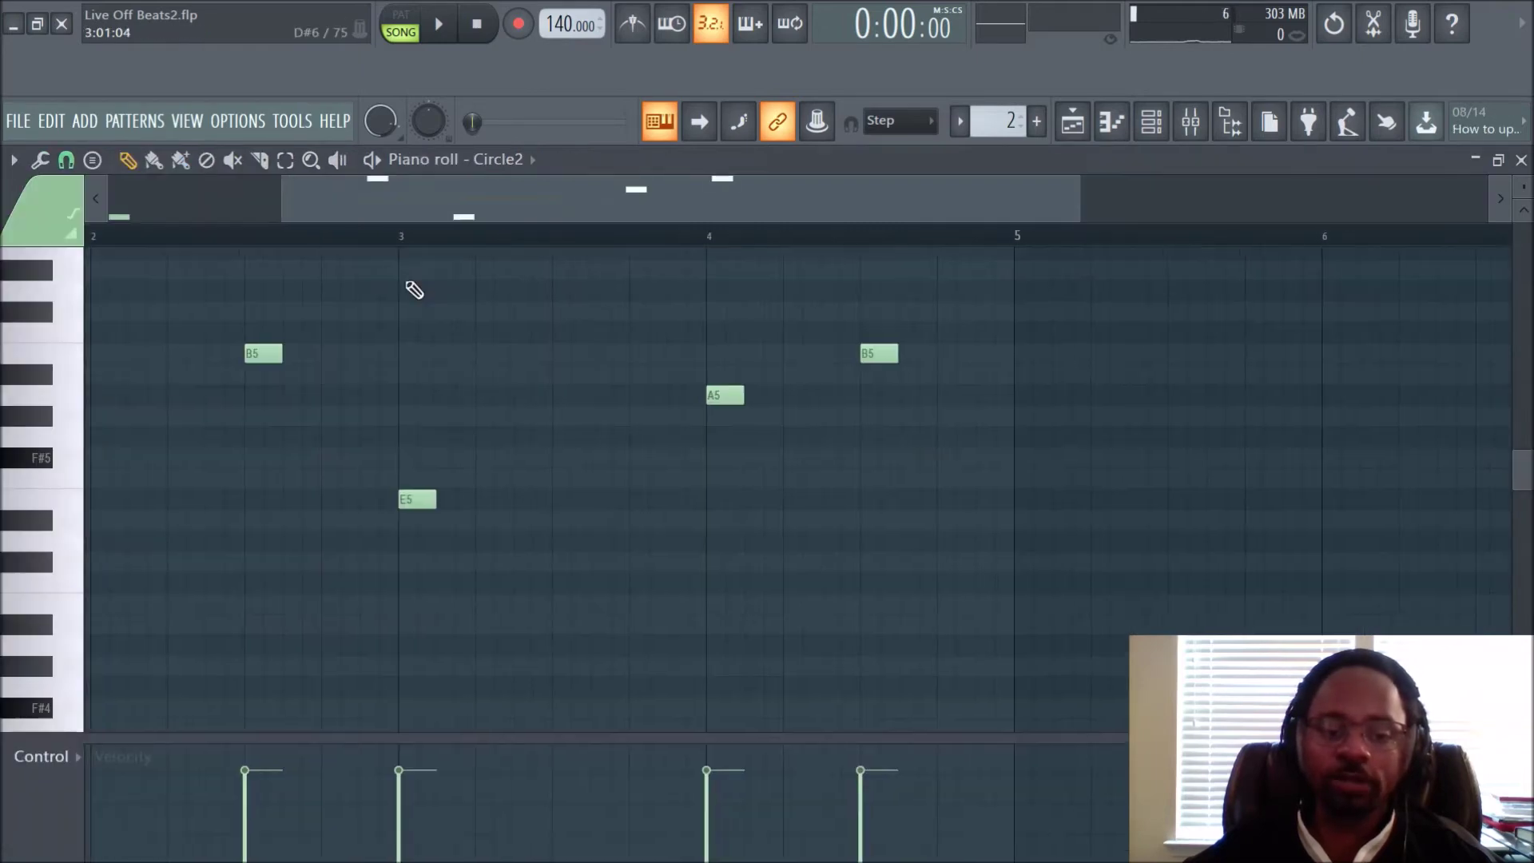
pyautogui.hscroll(-3, 492, 208)
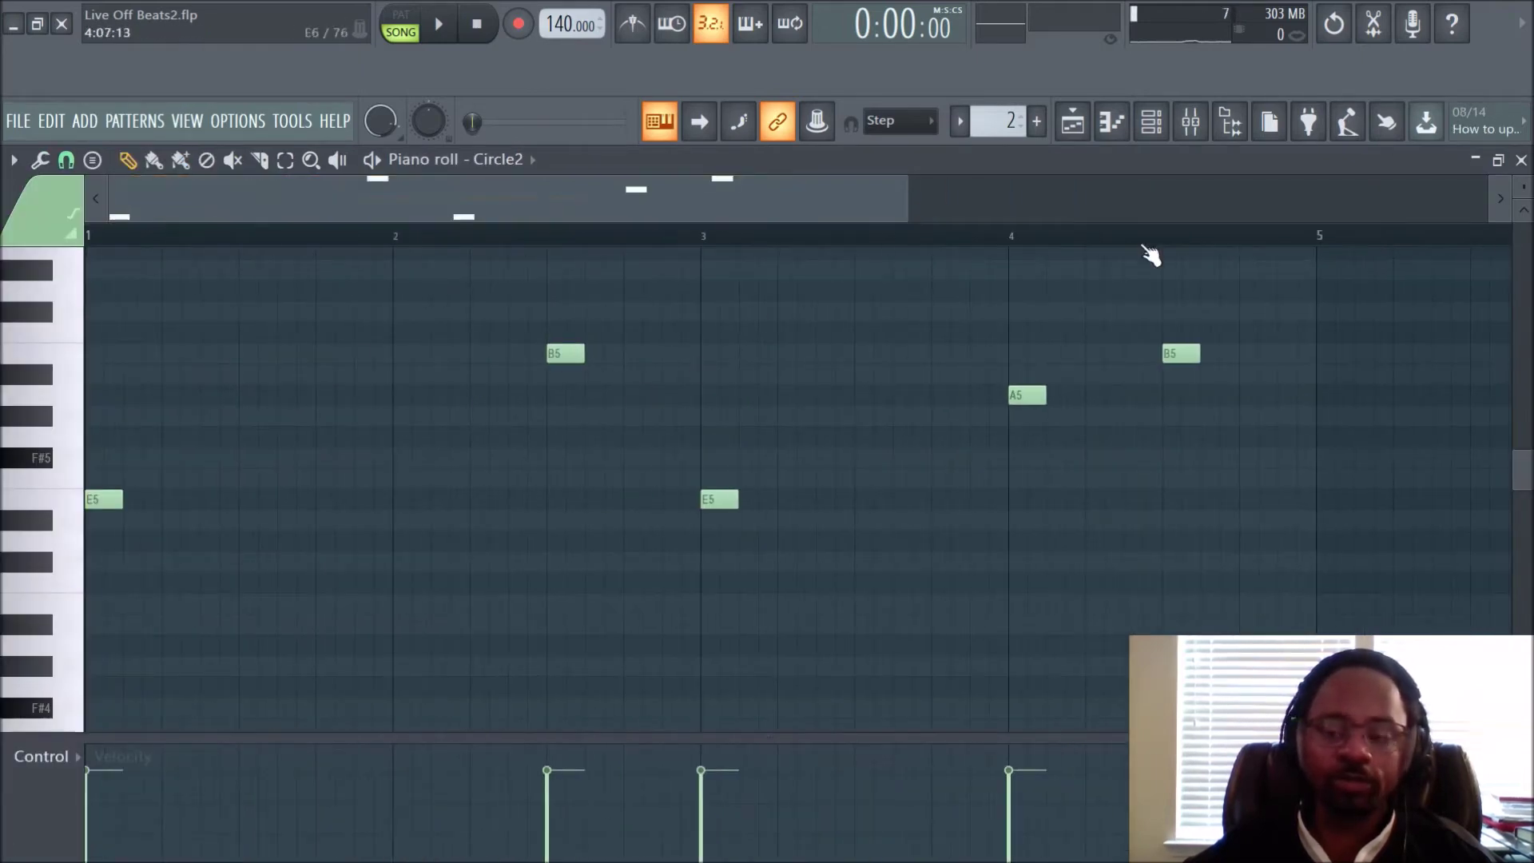
# - Reopen reFX Nexus from the channel rack, audition PD Conestrings through ST 70s Vinyl Strings 1 in order, and return to PN Piano and Strings
pyautogui.click(1153, 125)
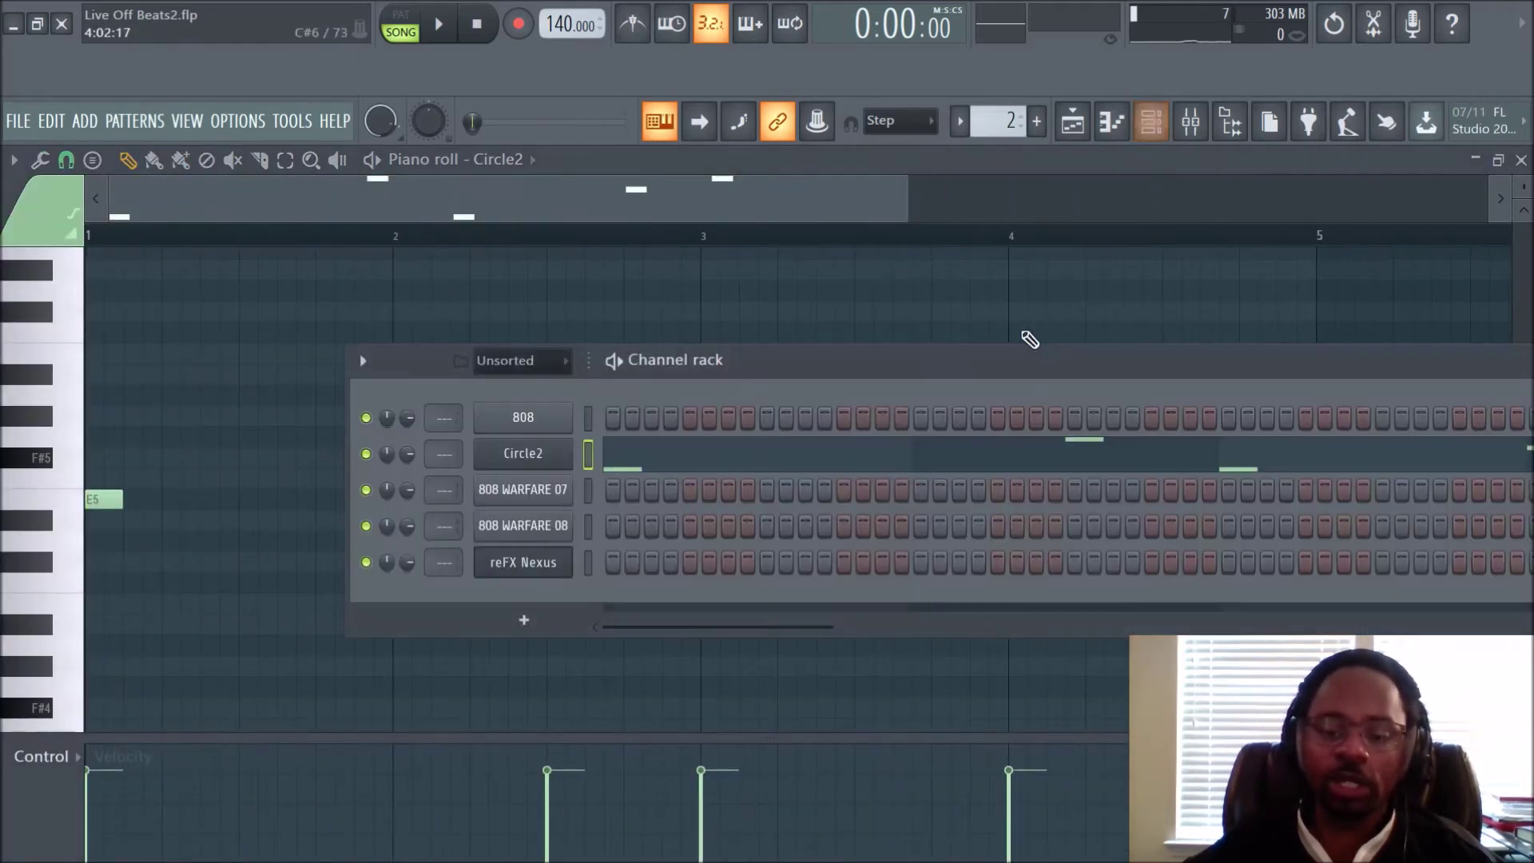
pyautogui.click(537, 565)
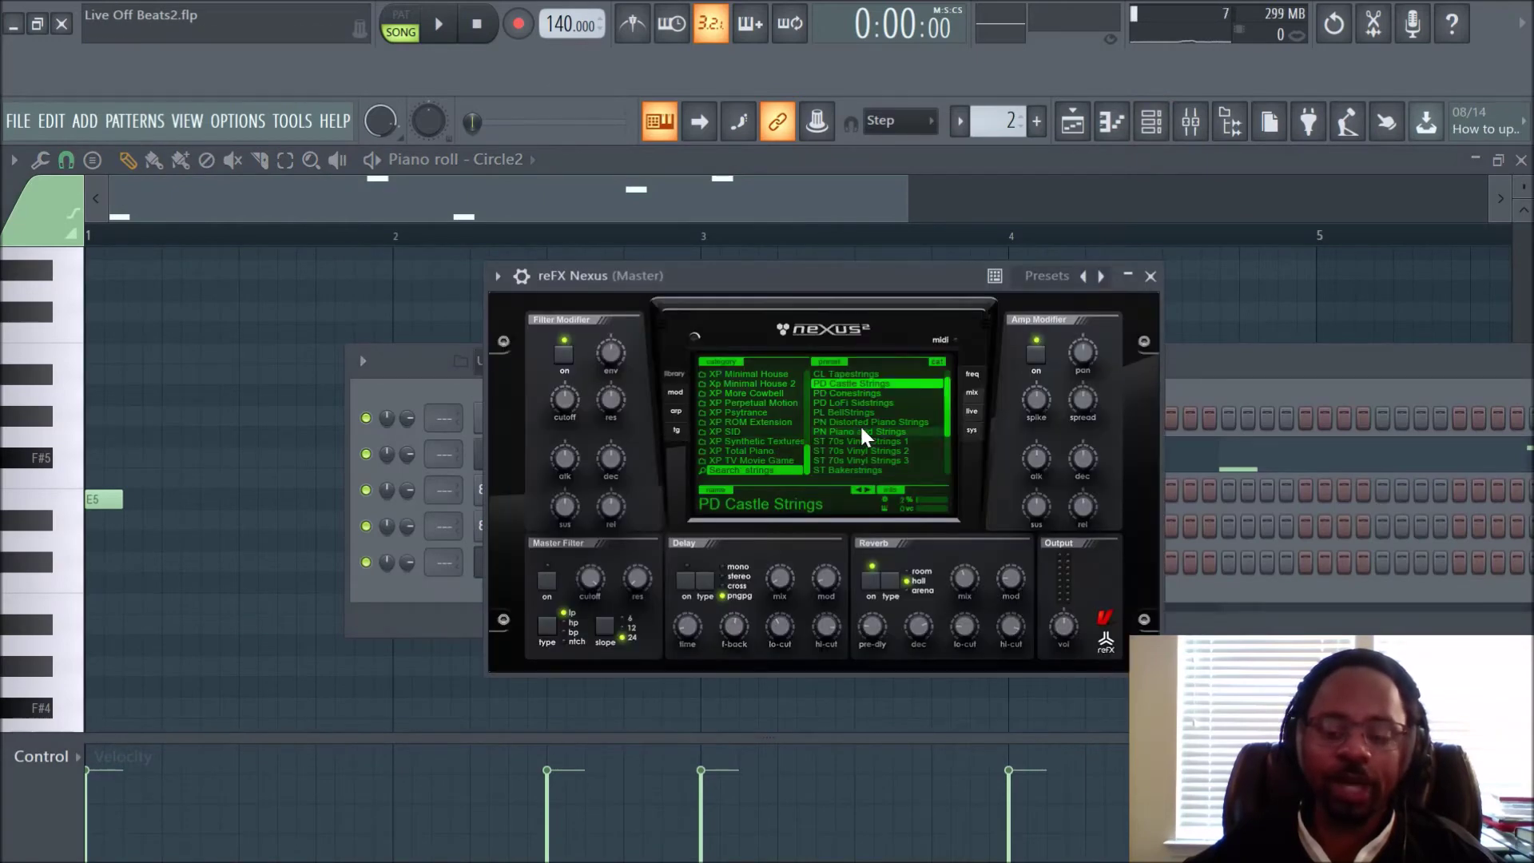
pyautogui.click(867, 492)
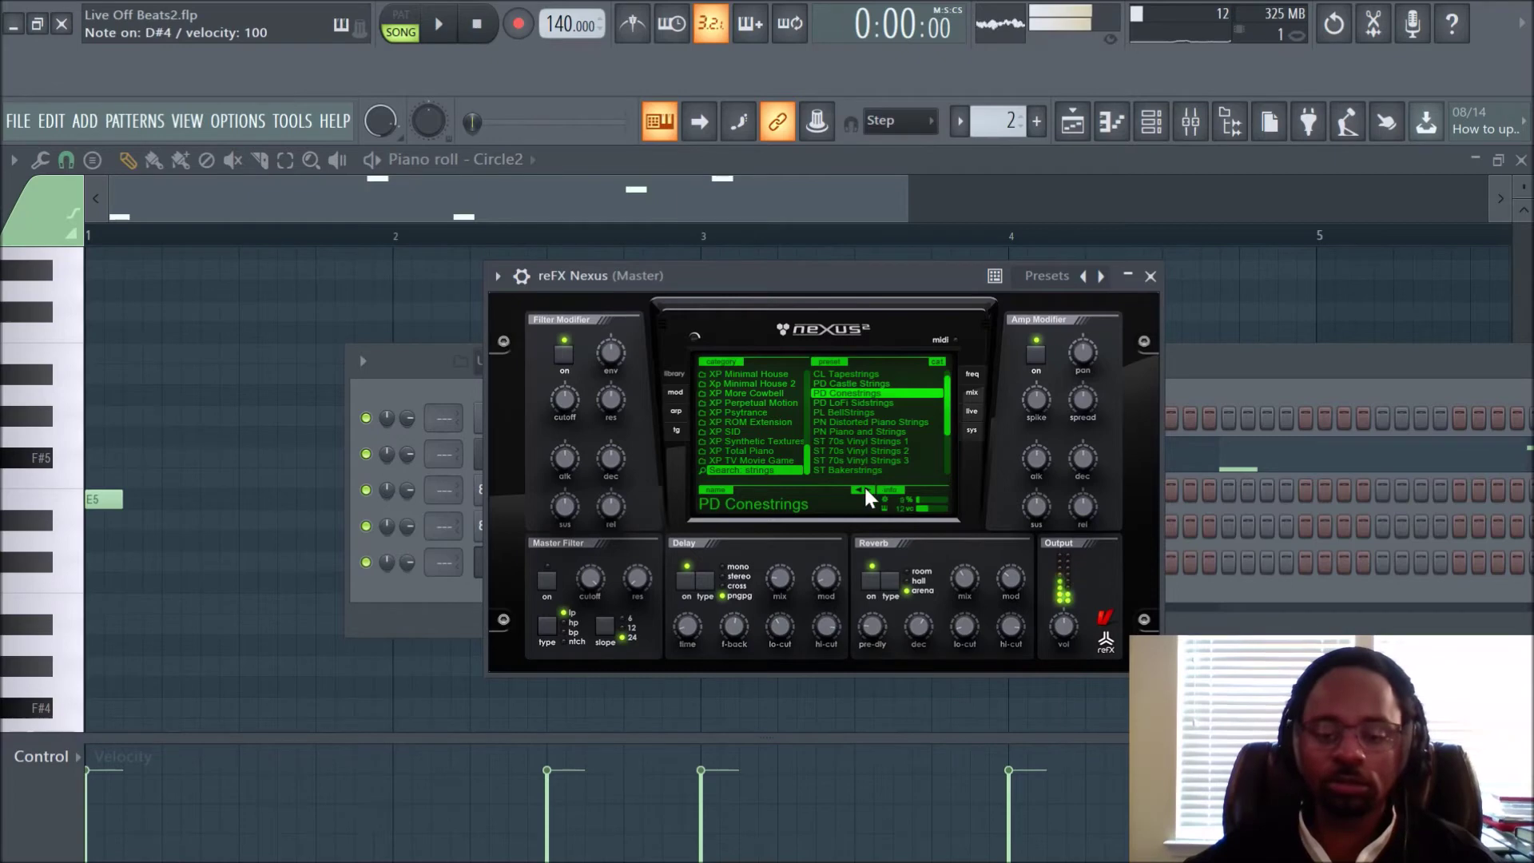
pyautogui.click(865, 490)
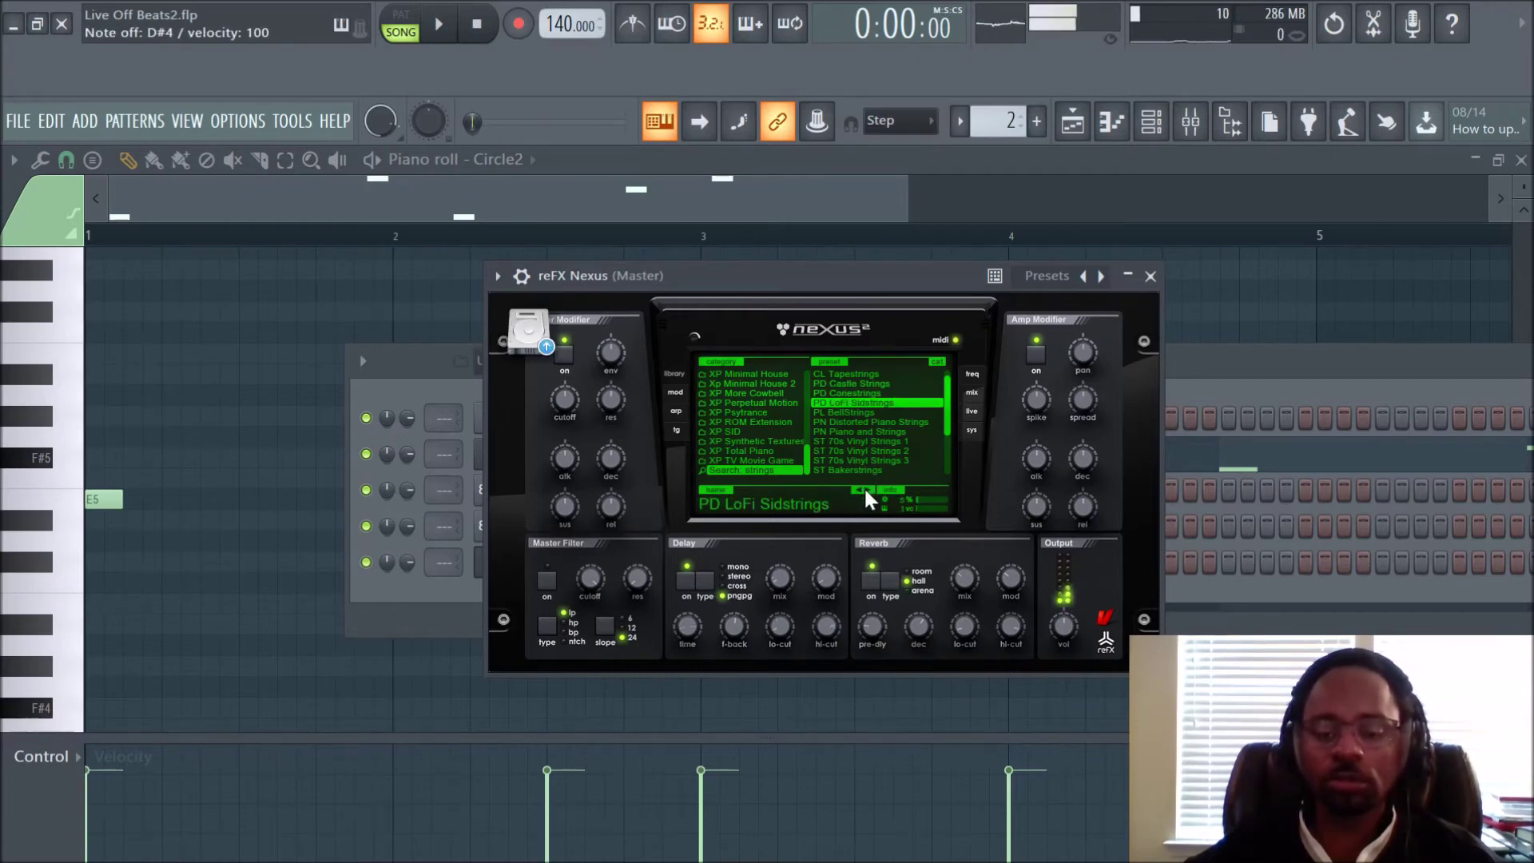
pyautogui.click(865, 490)
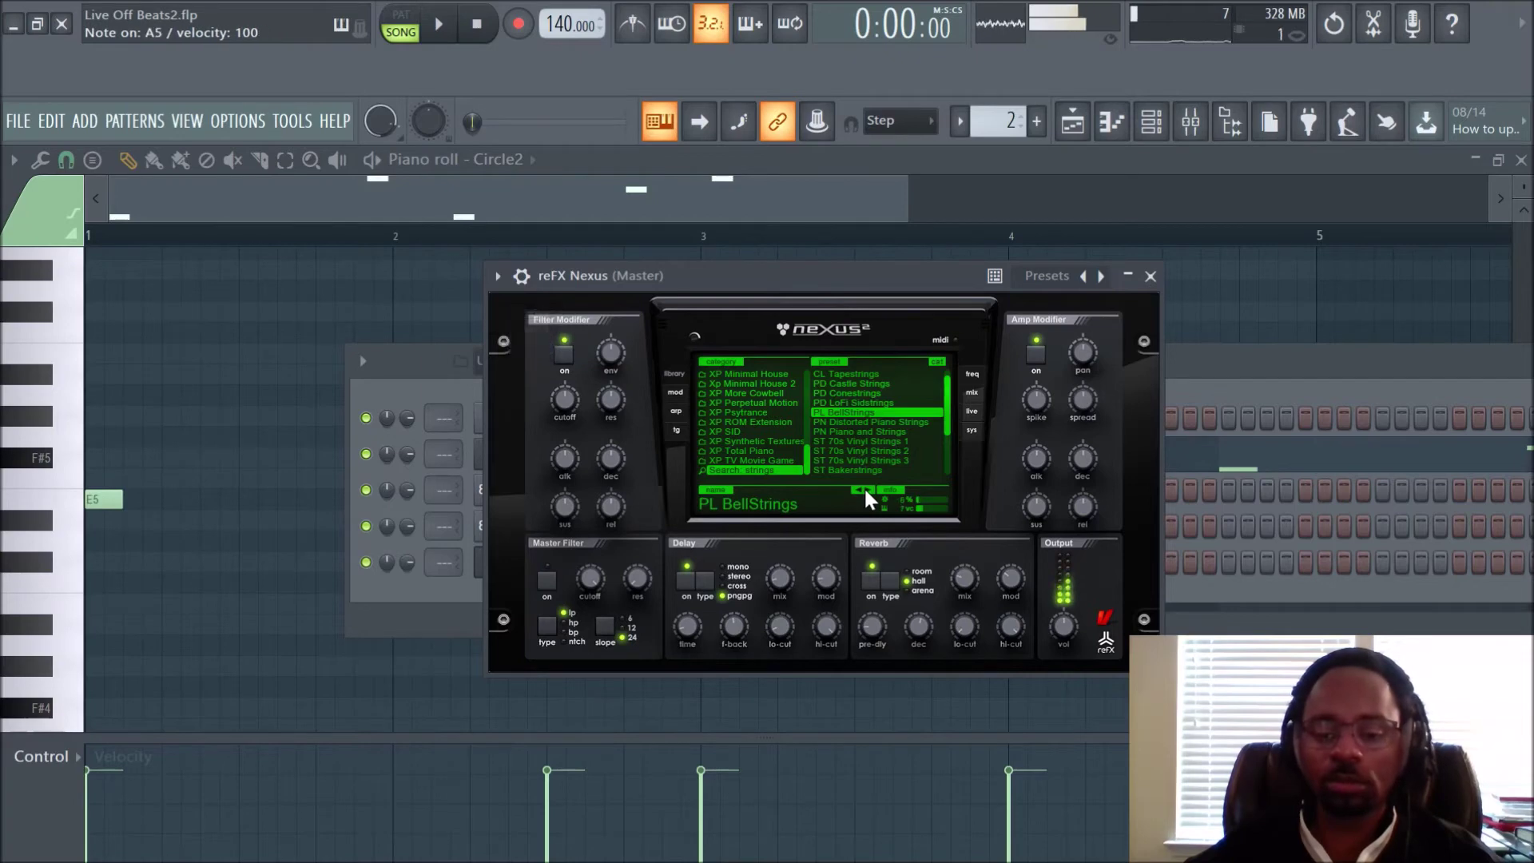
pyautogui.click(865, 490)
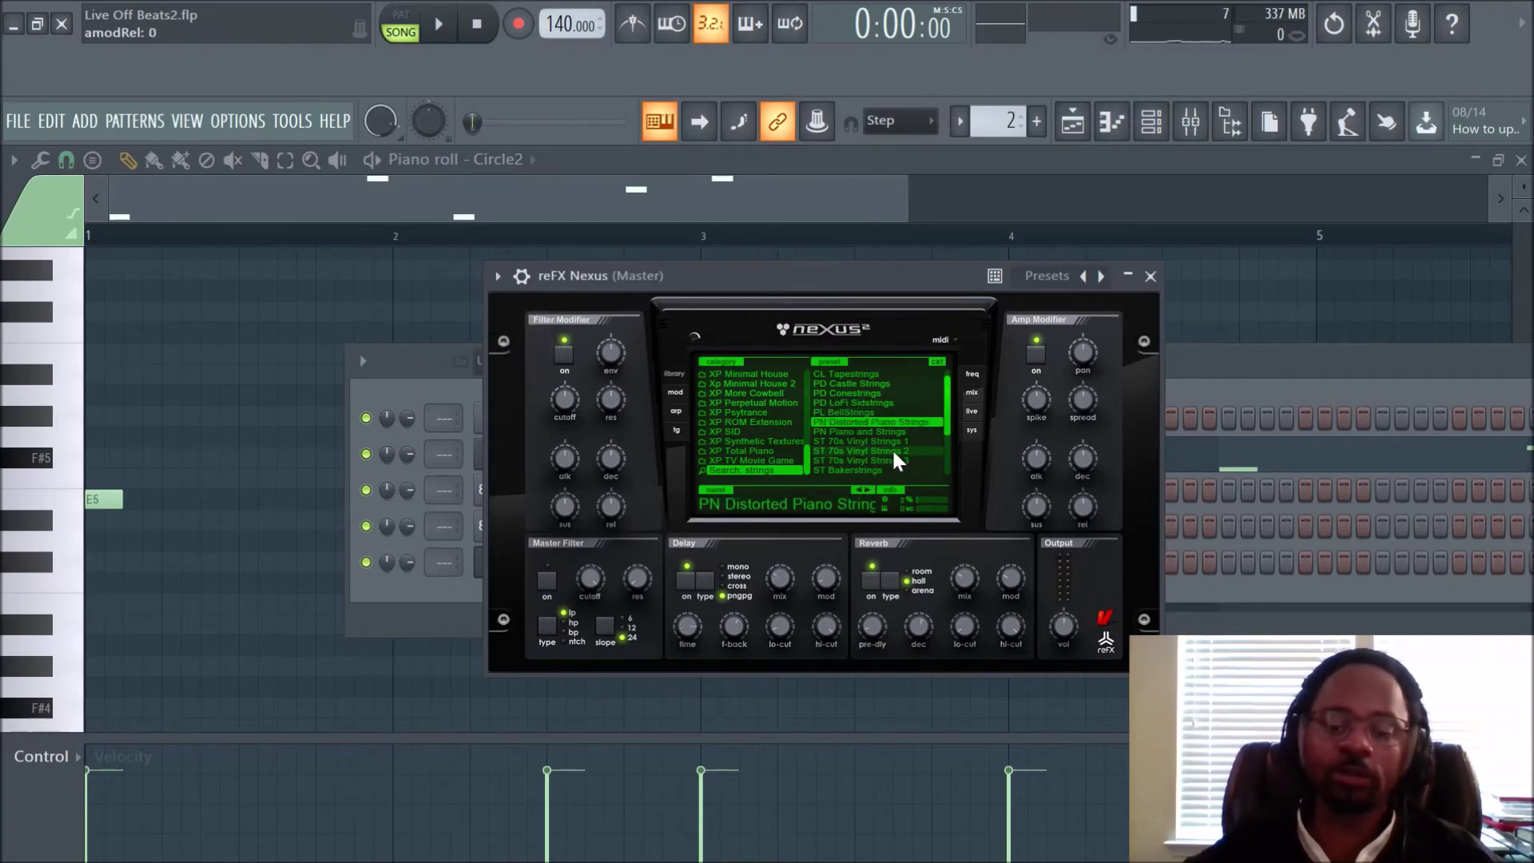
pyautogui.click(867, 491)
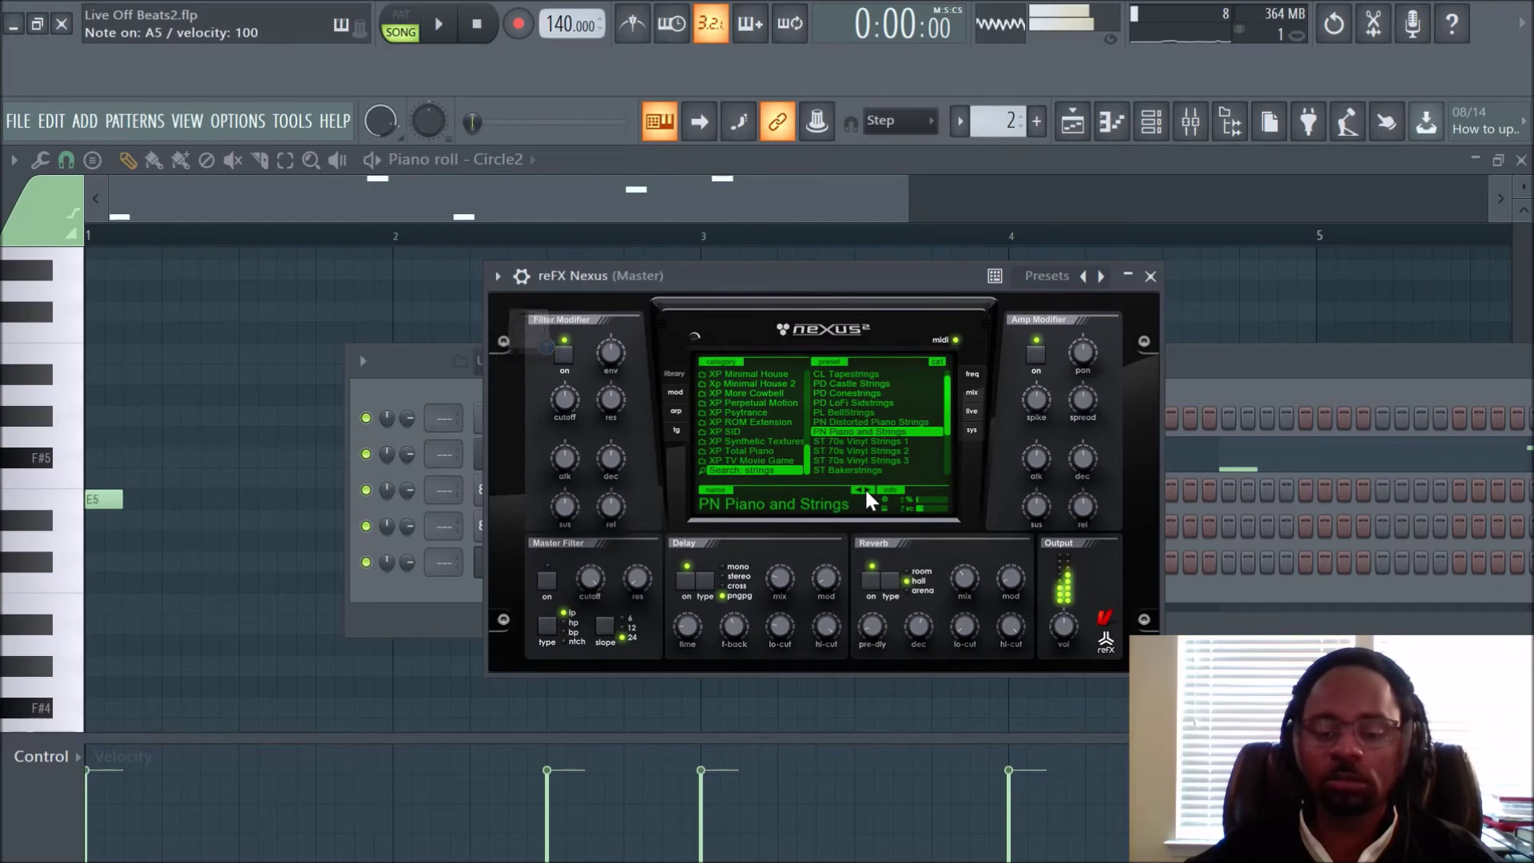
pyautogui.click(866, 492)
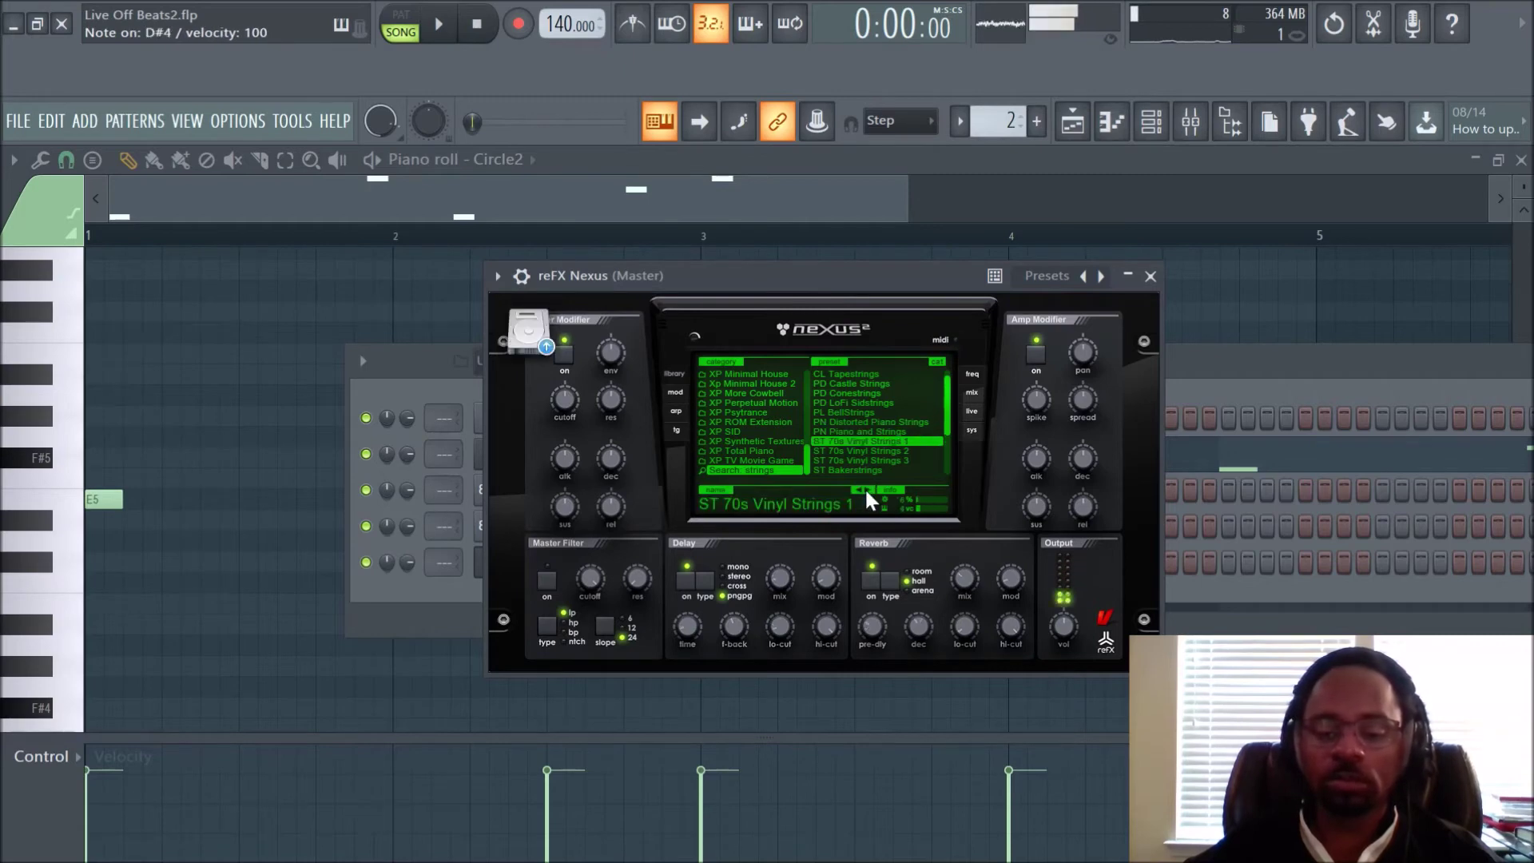
pyautogui.click(858, 491)
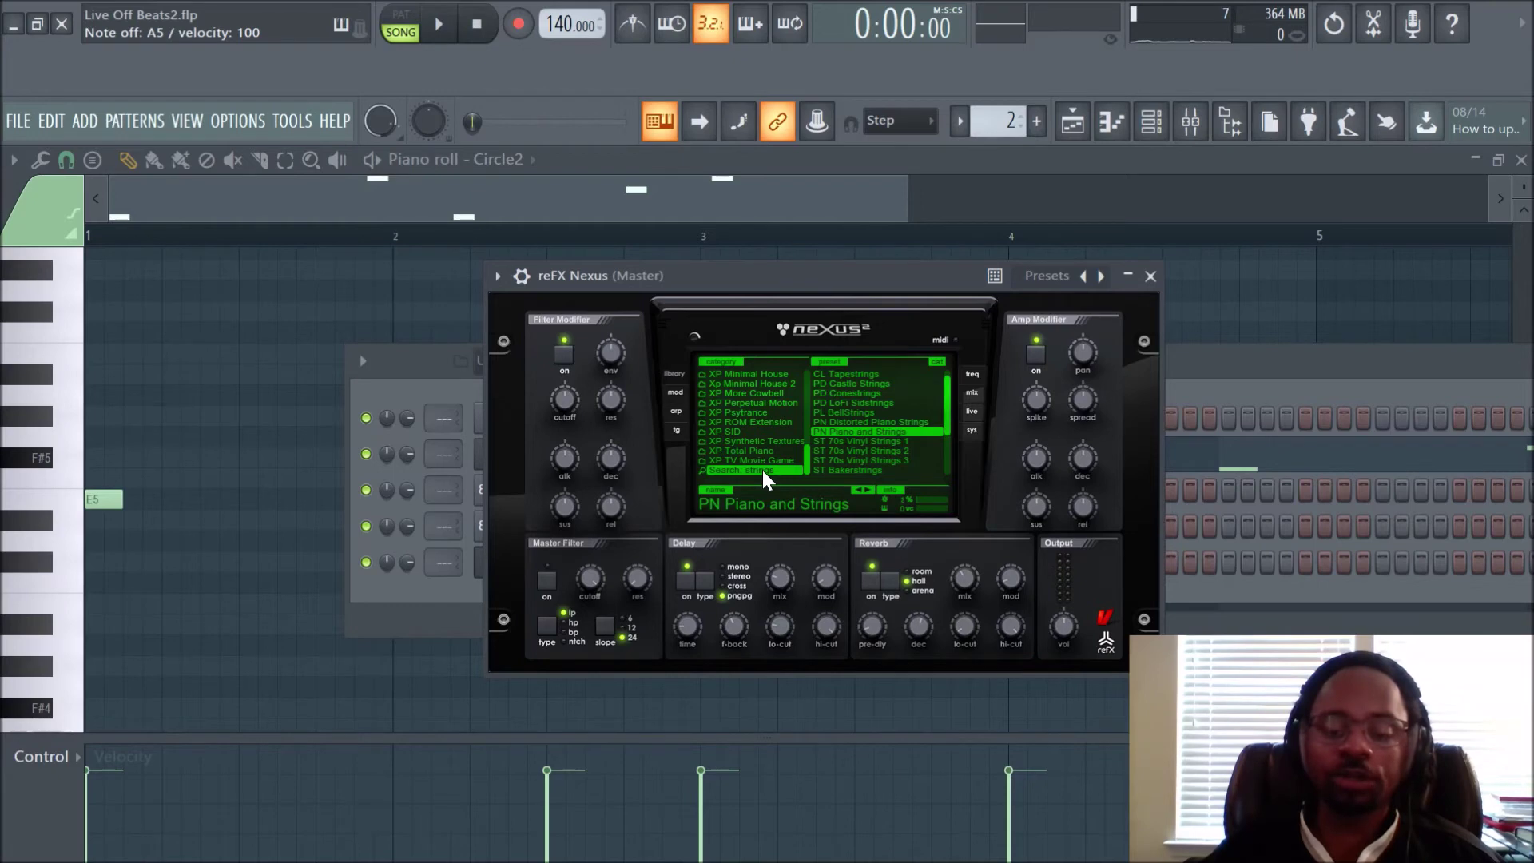
# - Rename the saved strings search to "haunt" and load the FX Haunted Wind preset from its results
pyautogui.rightClick(762, 474)
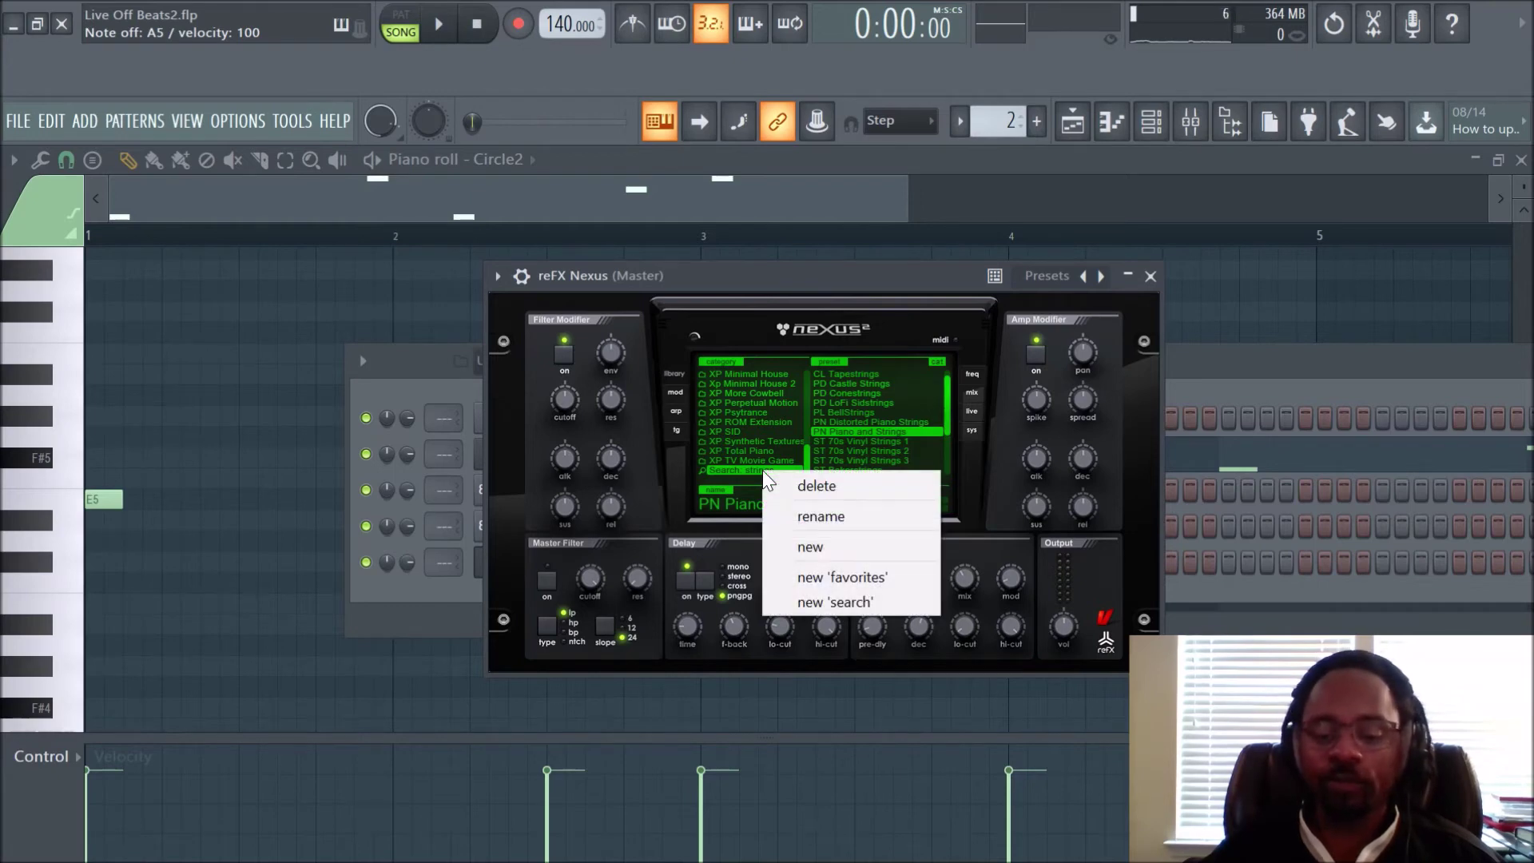
pyautogui.rightClick(741, 467)
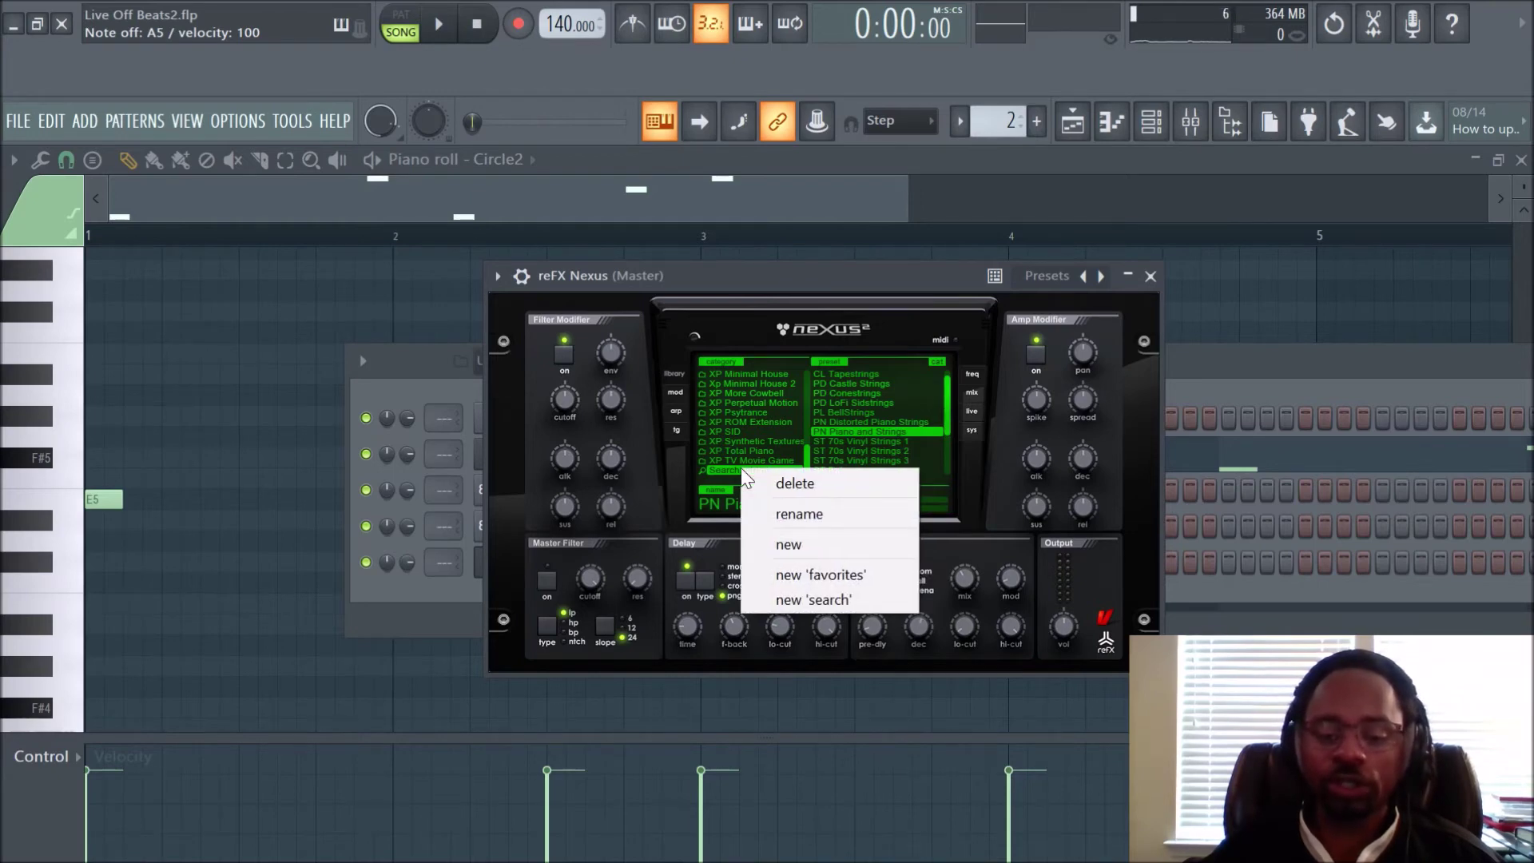
pyautogui.click(802, 515)
pyautogui.write('haunt')
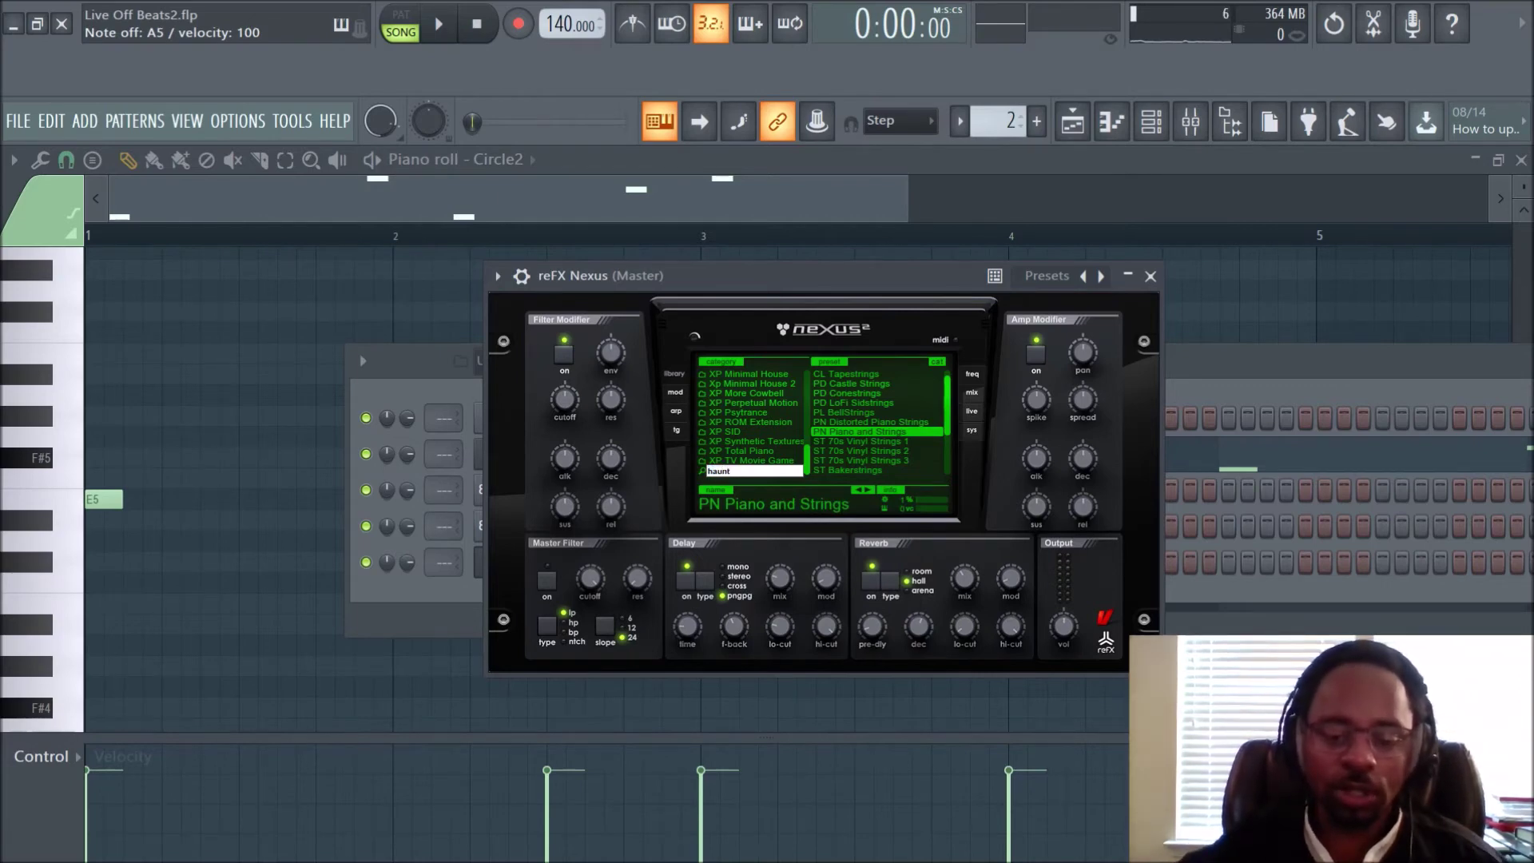
pyautogui.press('Return')
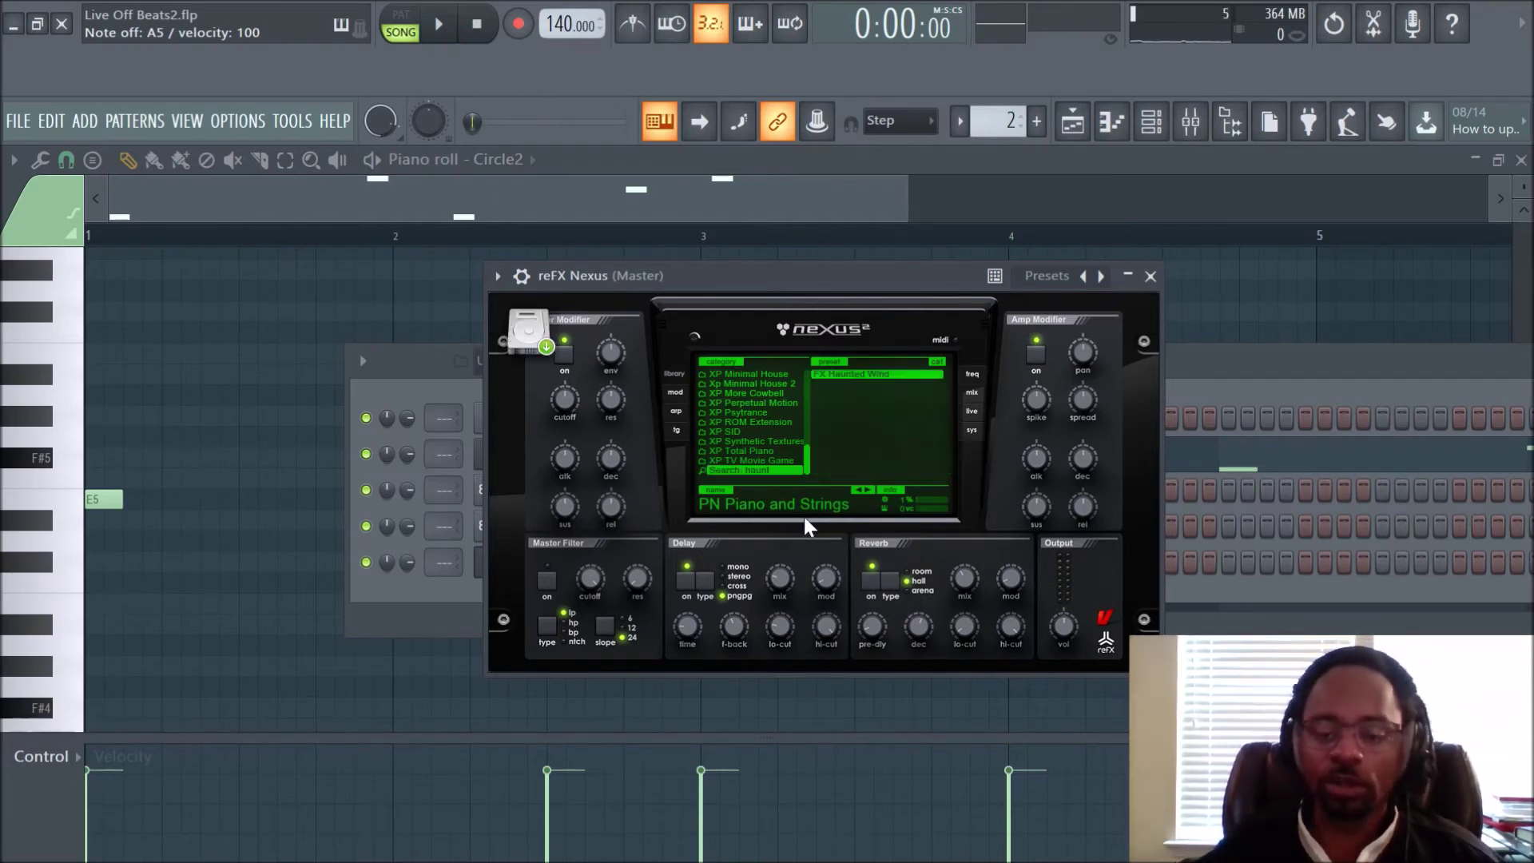
pyautogui.click(870, 373)
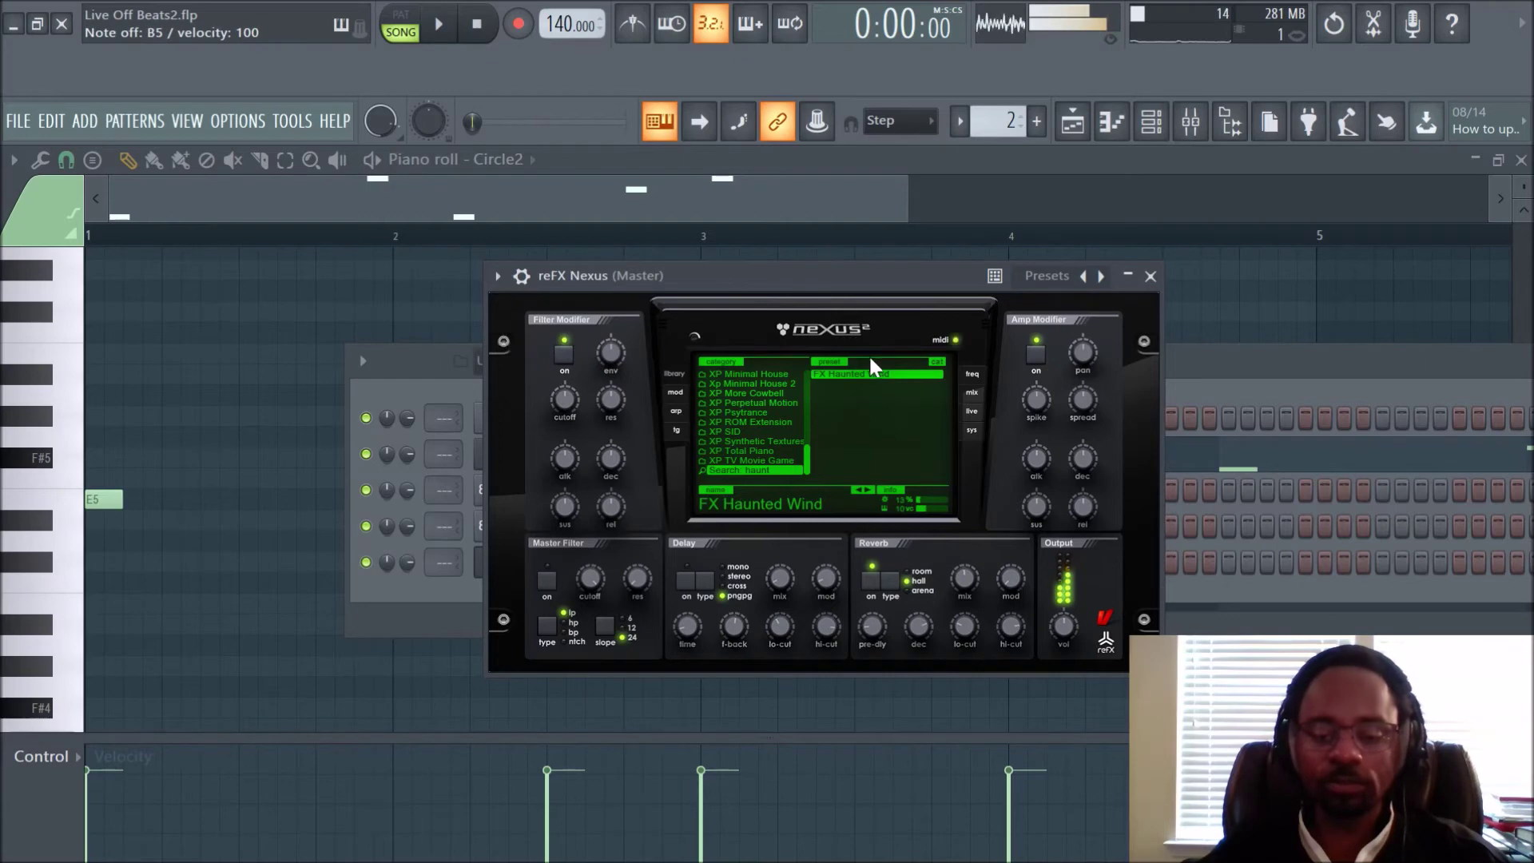
# - Rename the saved "haunt" search to "trap" and load the AR [Trap] Crazy Pitcher 3 preset from its results
pyautogui.rightClick(764, 470)
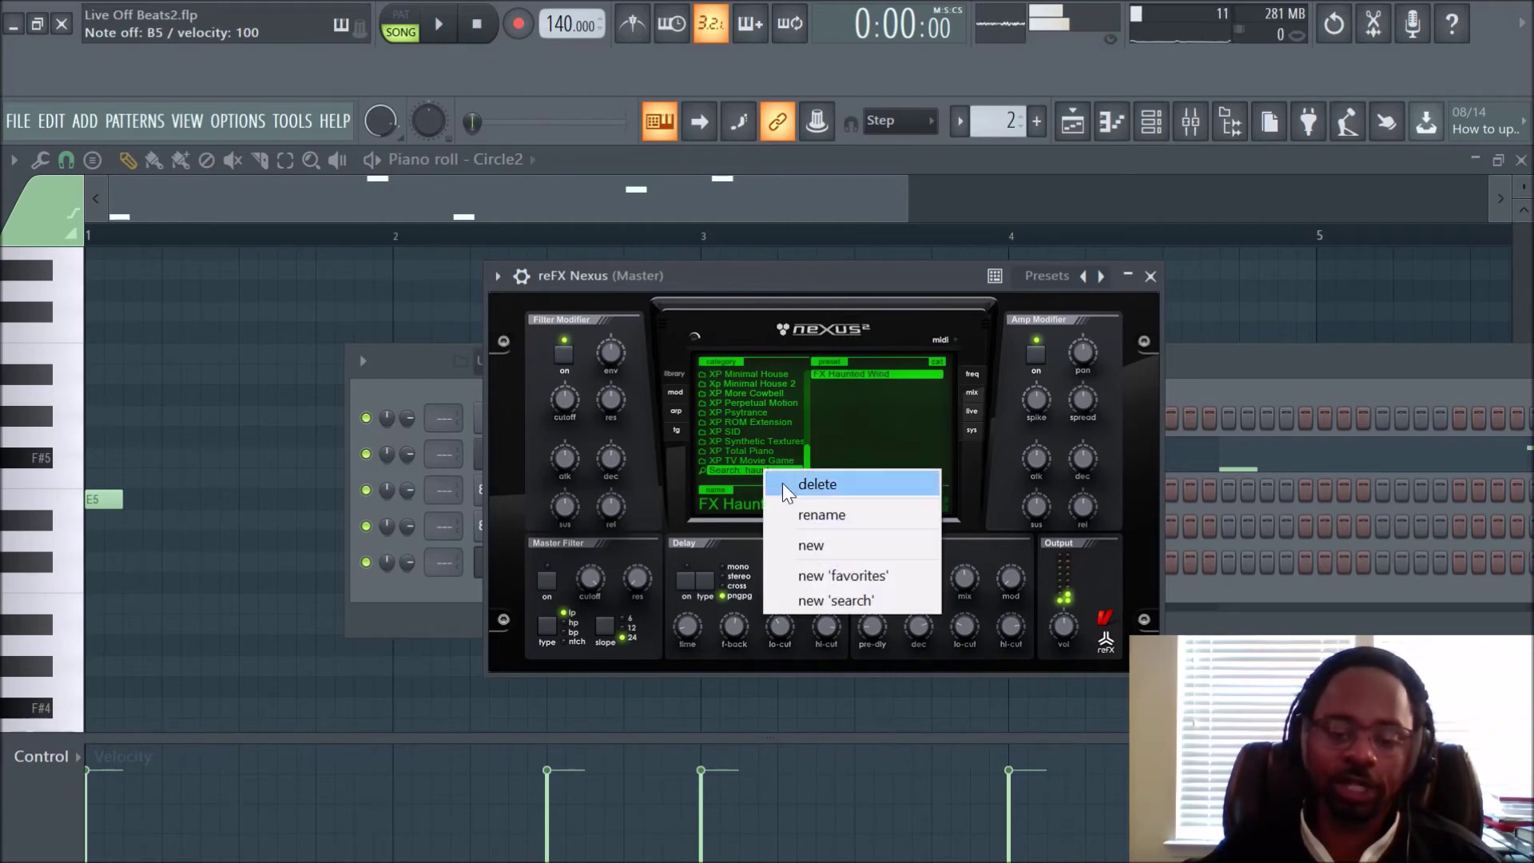
pyautogui.click(812, 516)
pyautogui.write('trap')
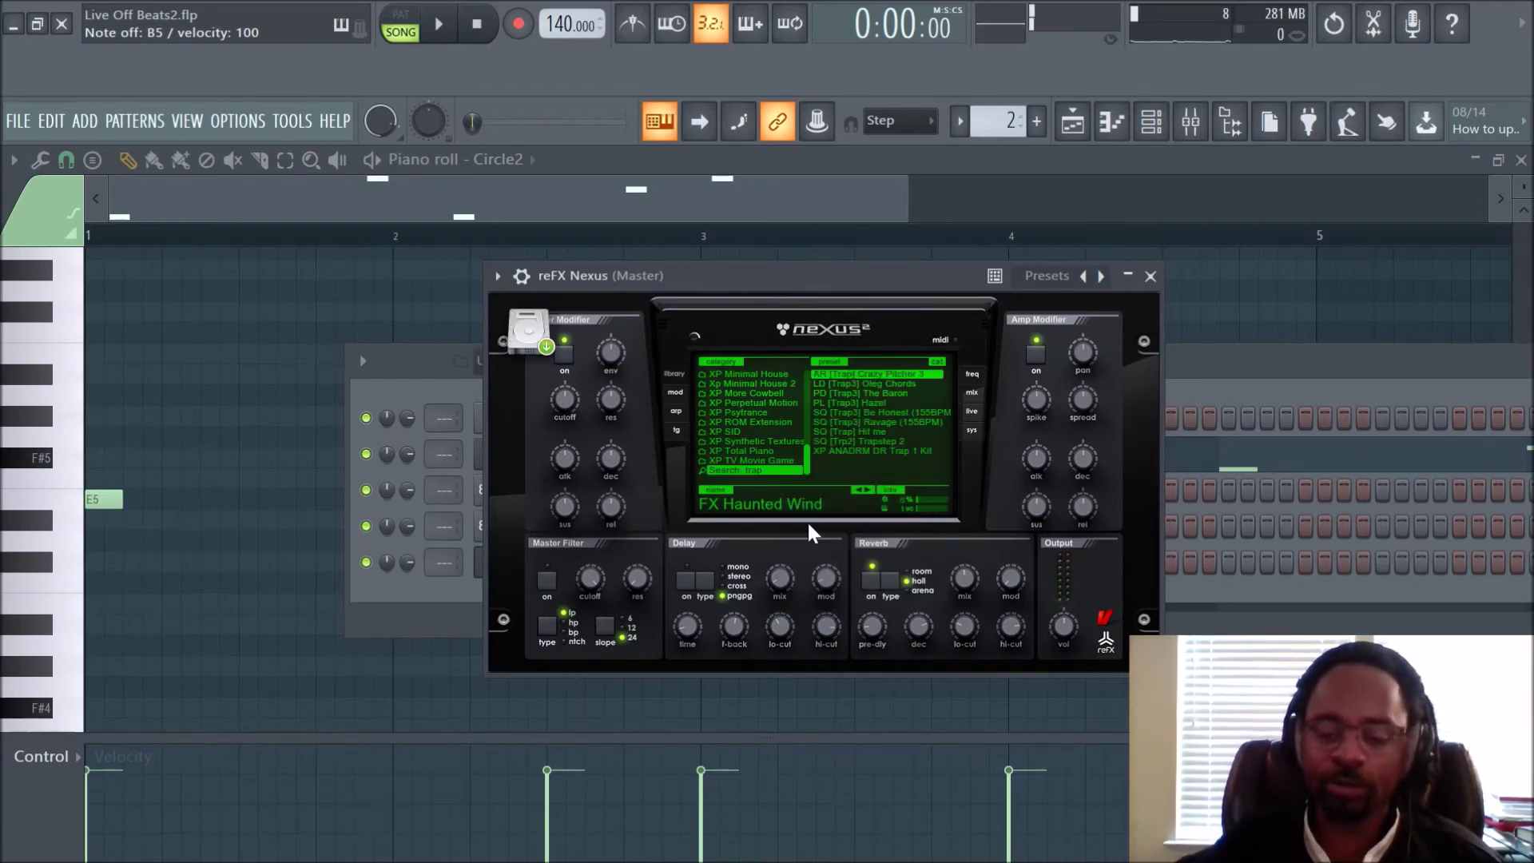
pyautogui.press('Return')
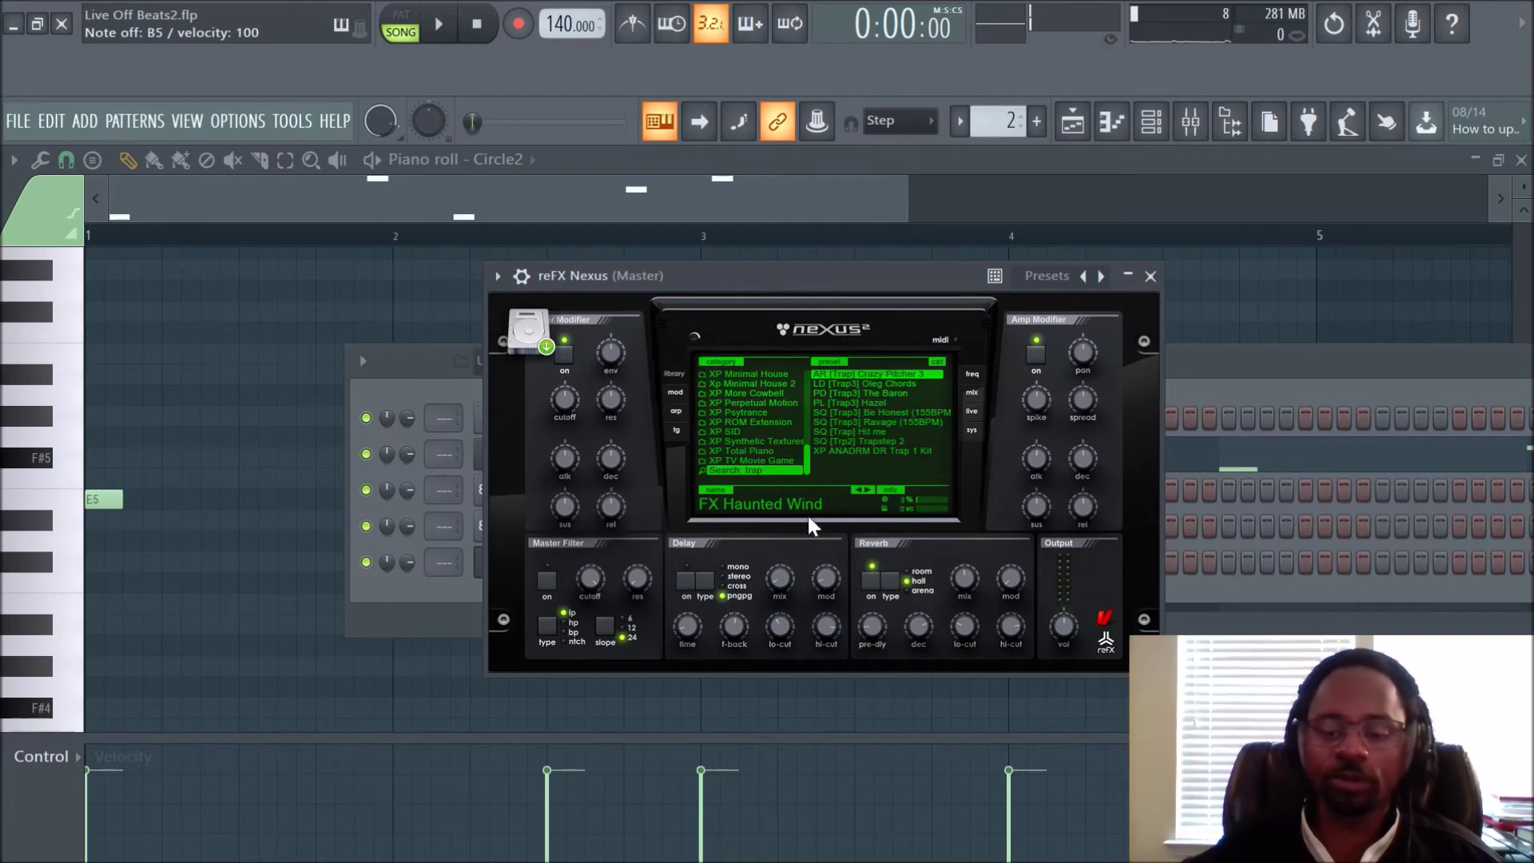
pyautogui.click(903, 374)
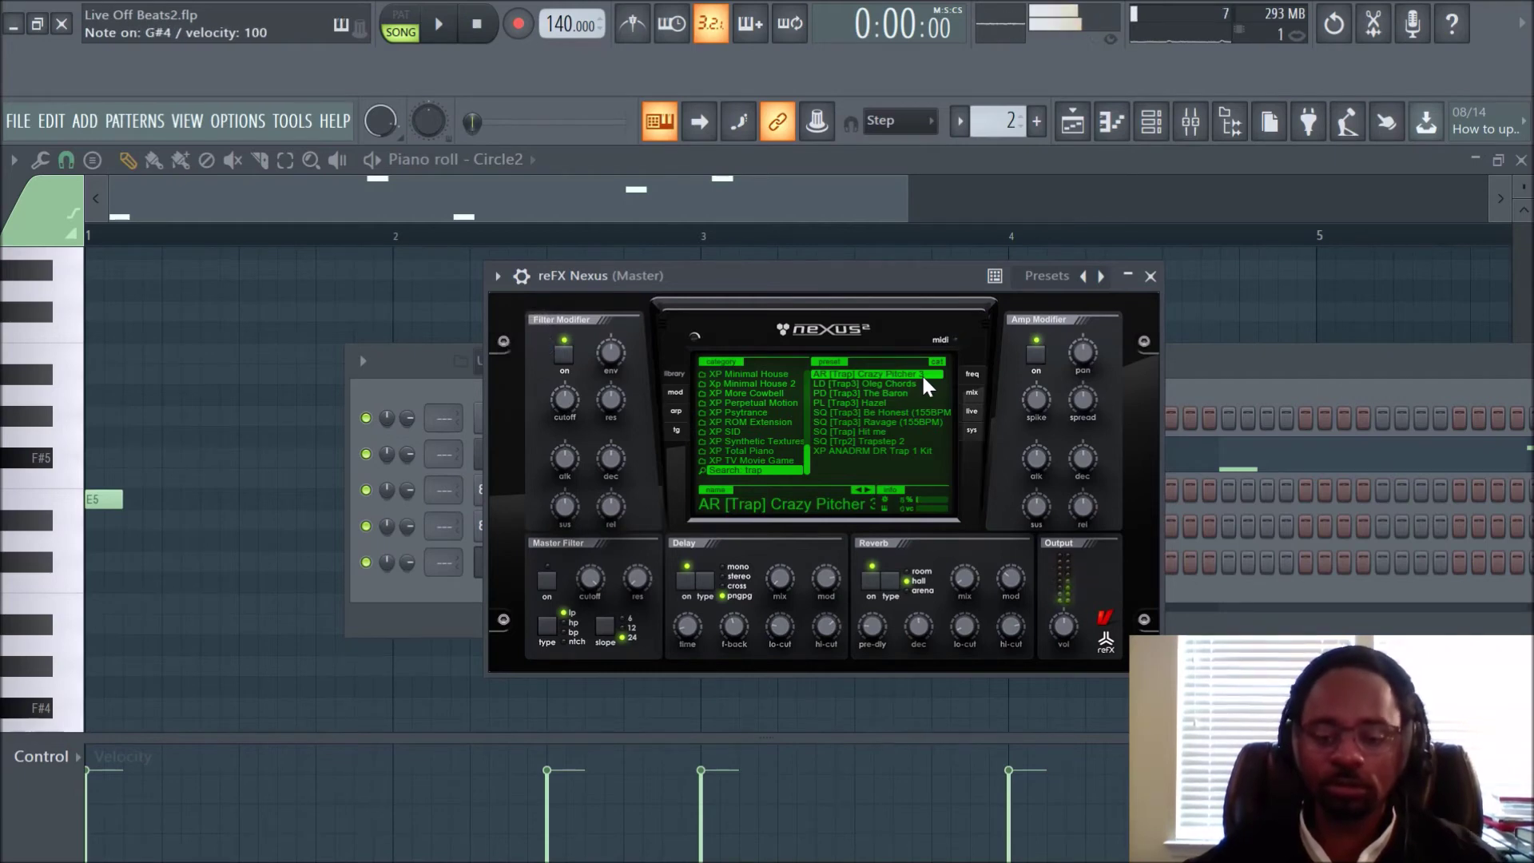
# - Audition the LD [Trap3] Oleg Chords and PD [Trap3] The Baron presets in order from the trap search results
pyautogui.click(866, 488)
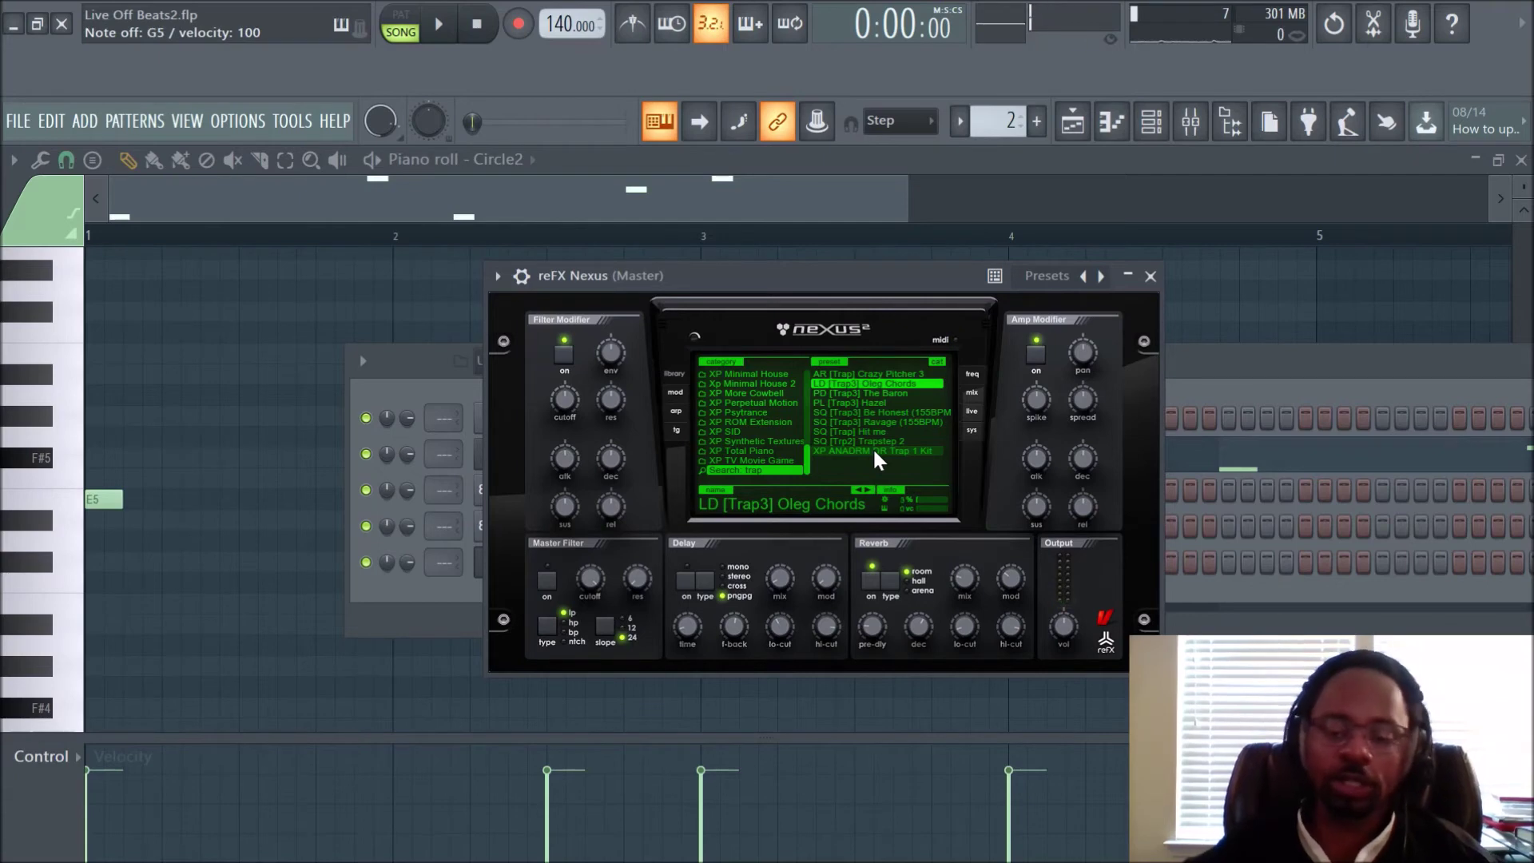
pyautogui.click(868, 491)
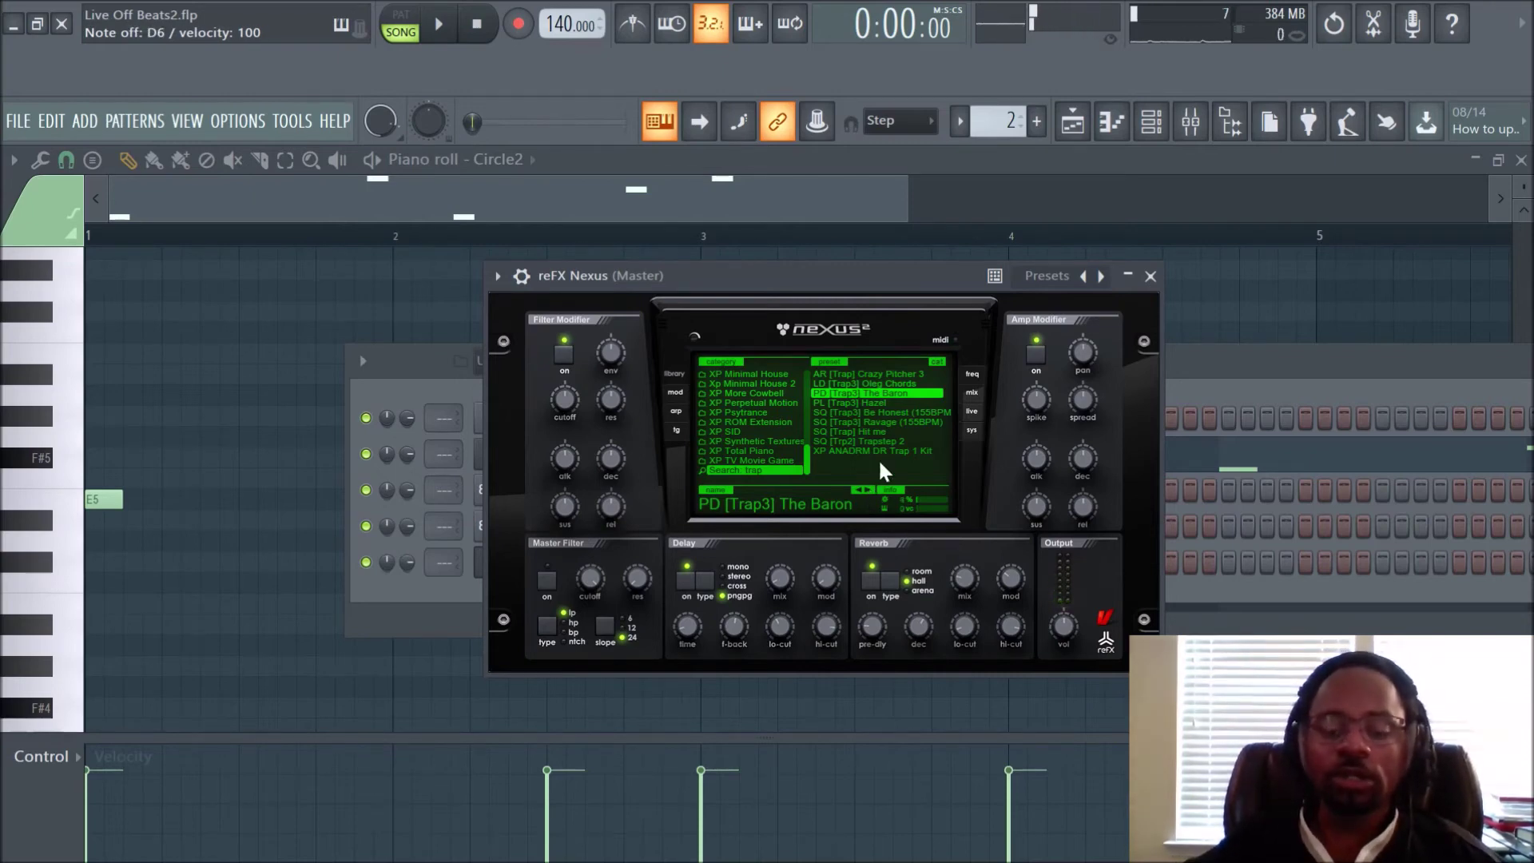
# - Add a new preset category under its default name and delete it from the category list
pyautogui.rightClick(770, 469)
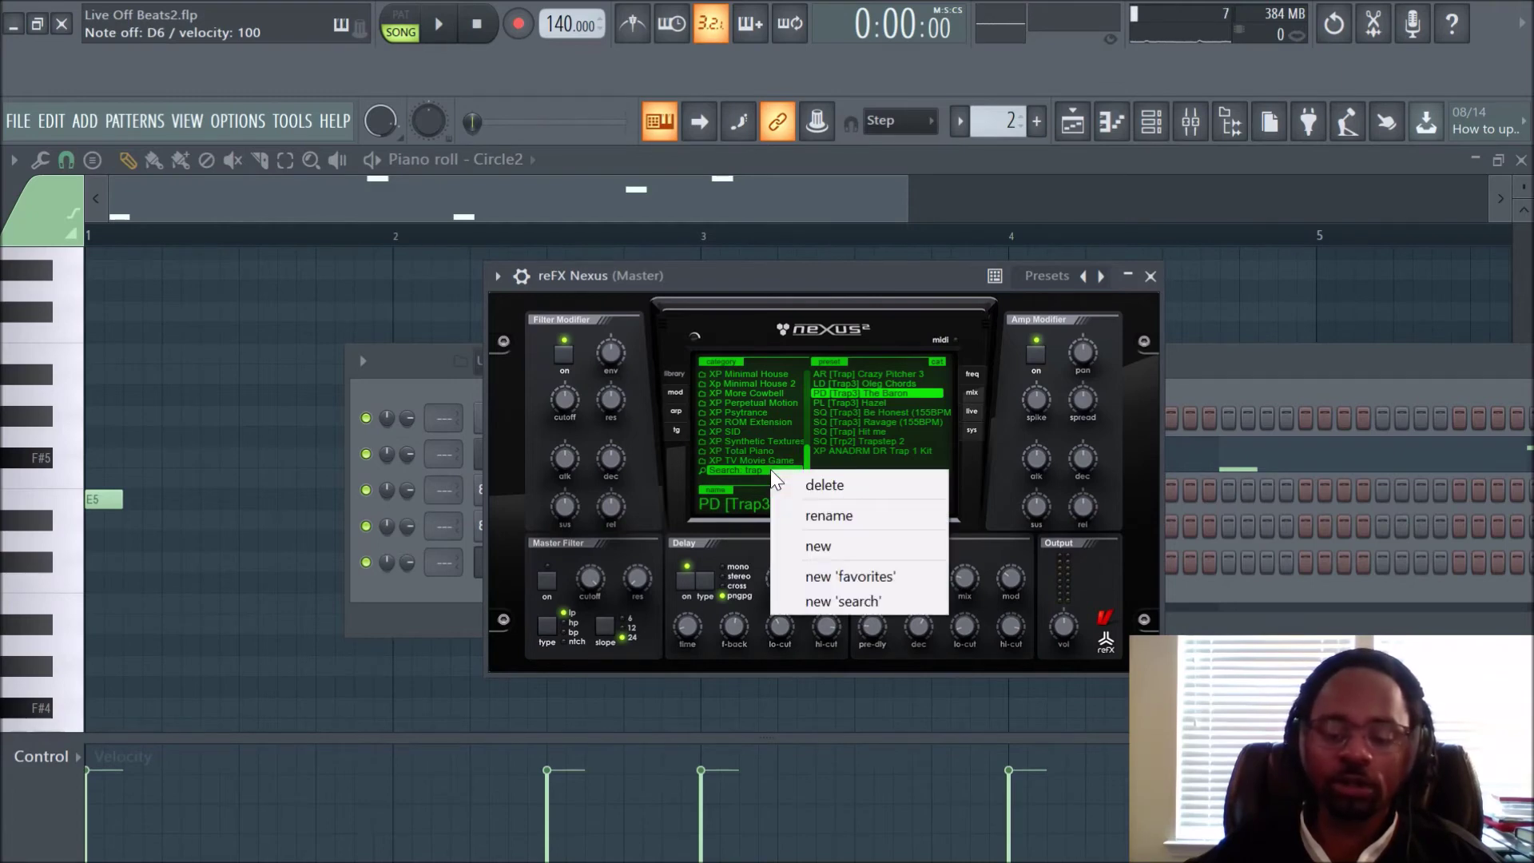
pyautogui.click(818, 546)
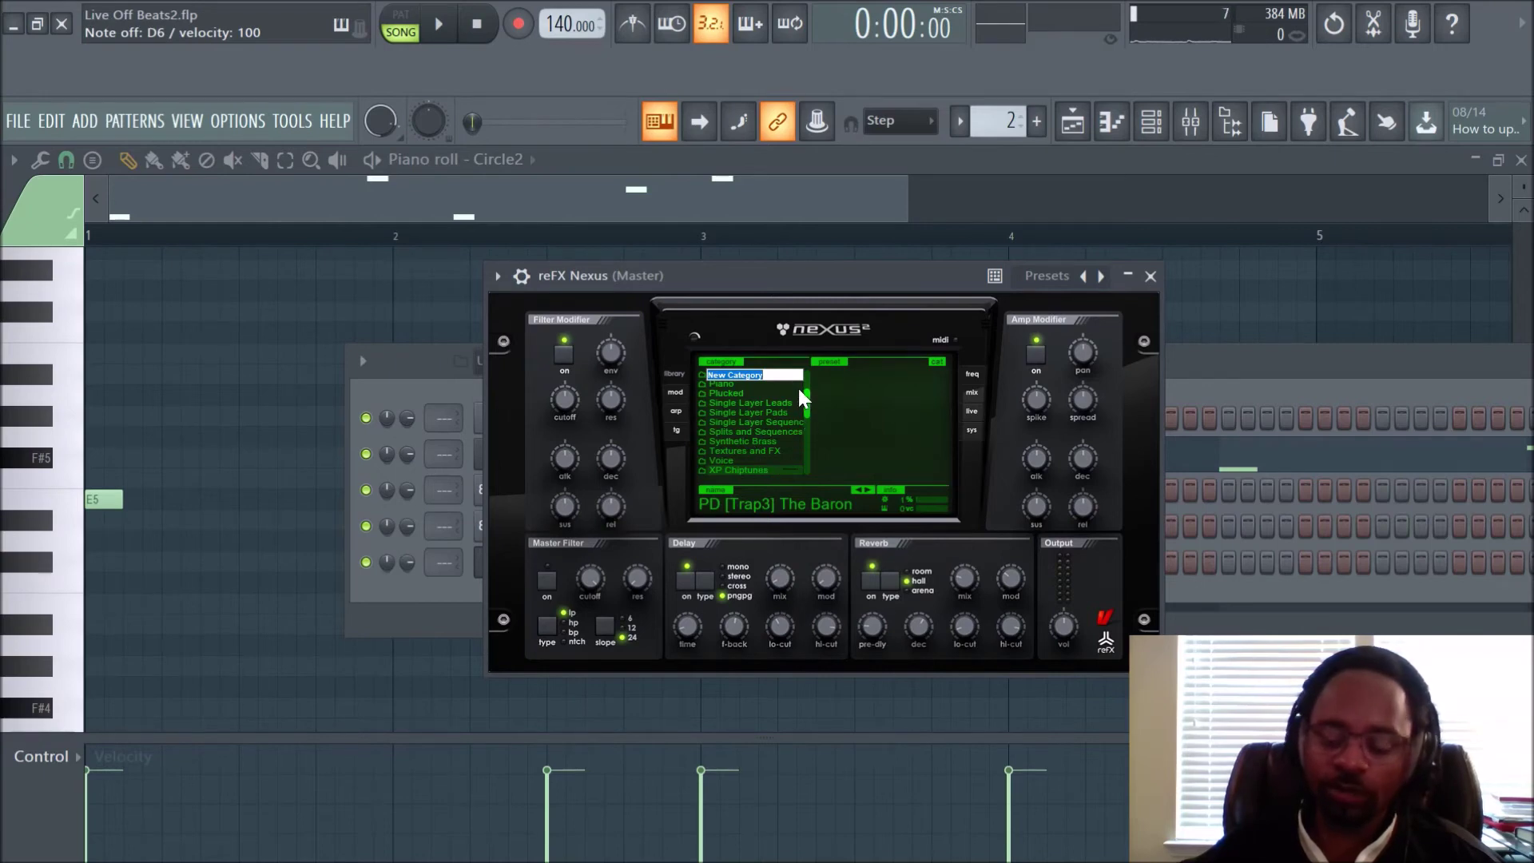
pyautogui.press('Return')
pyautogui.scroll(-10, 779, 400)
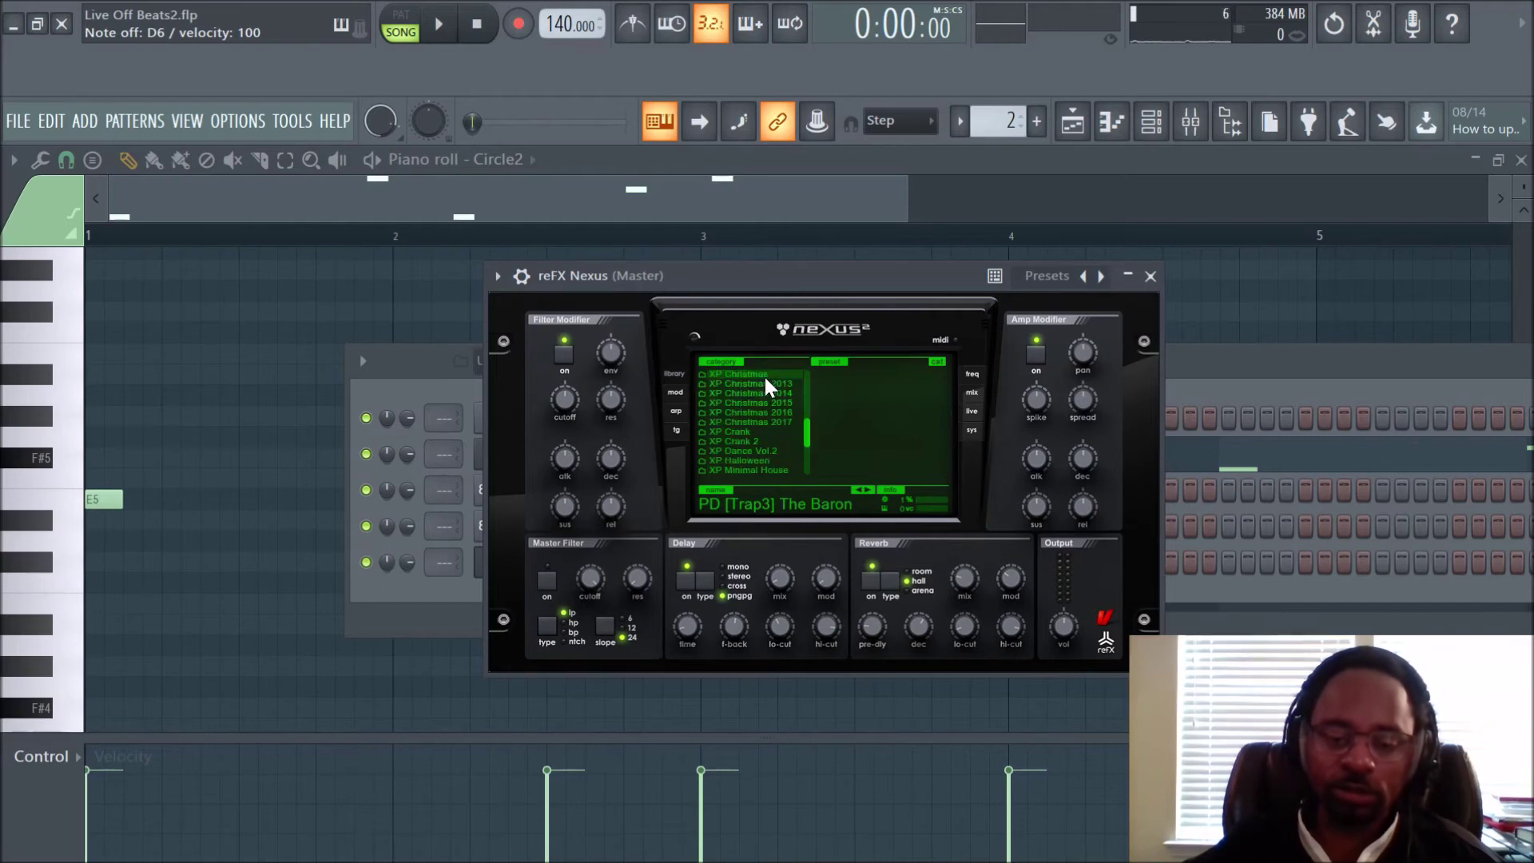
pyautogui.scroll(10, 765, 464)
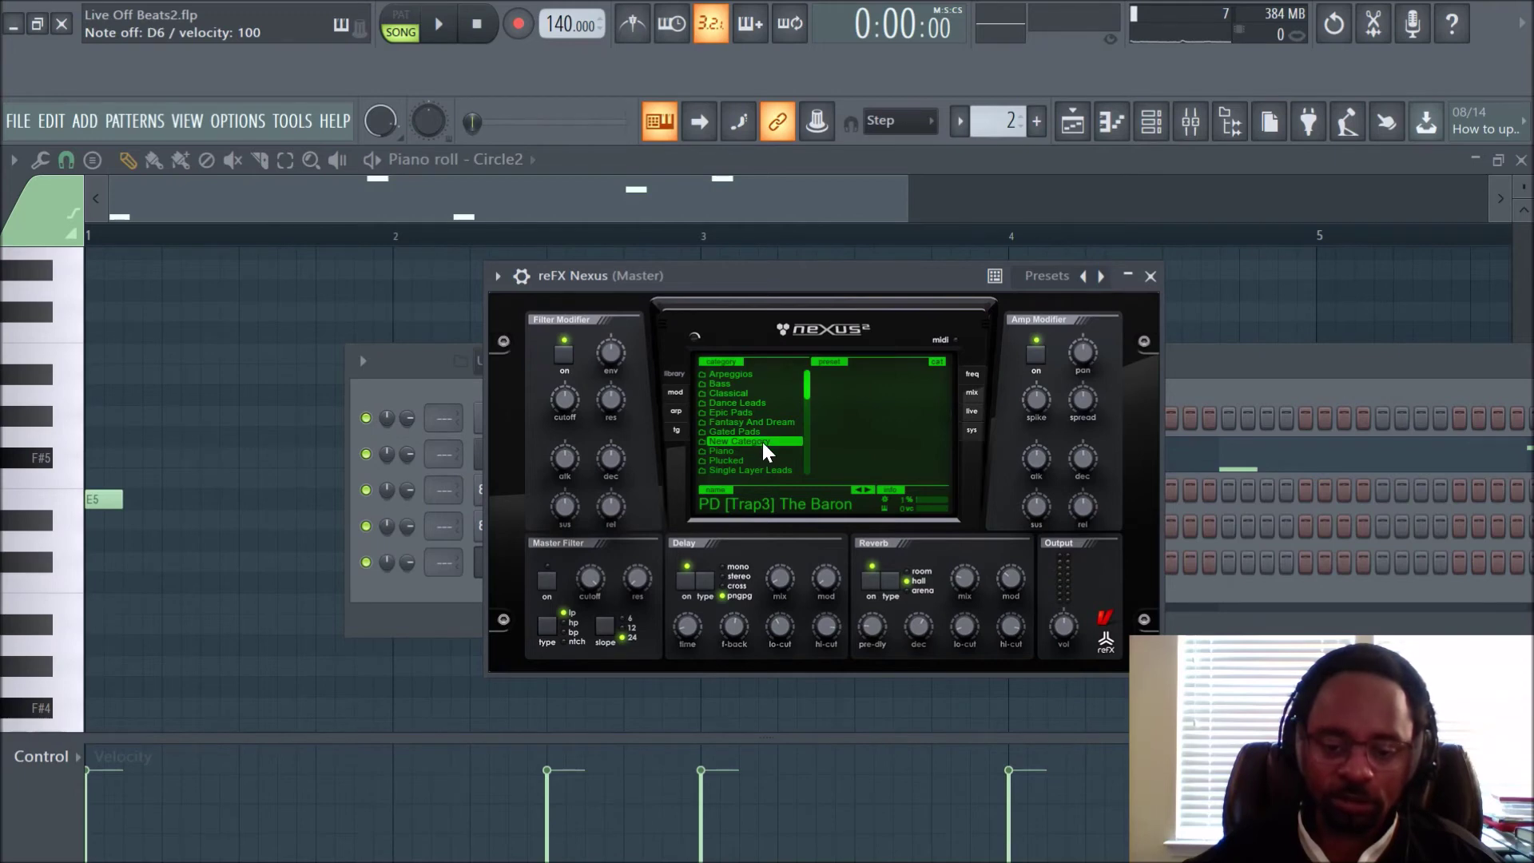
pyautogui.rightClick(762, 448)
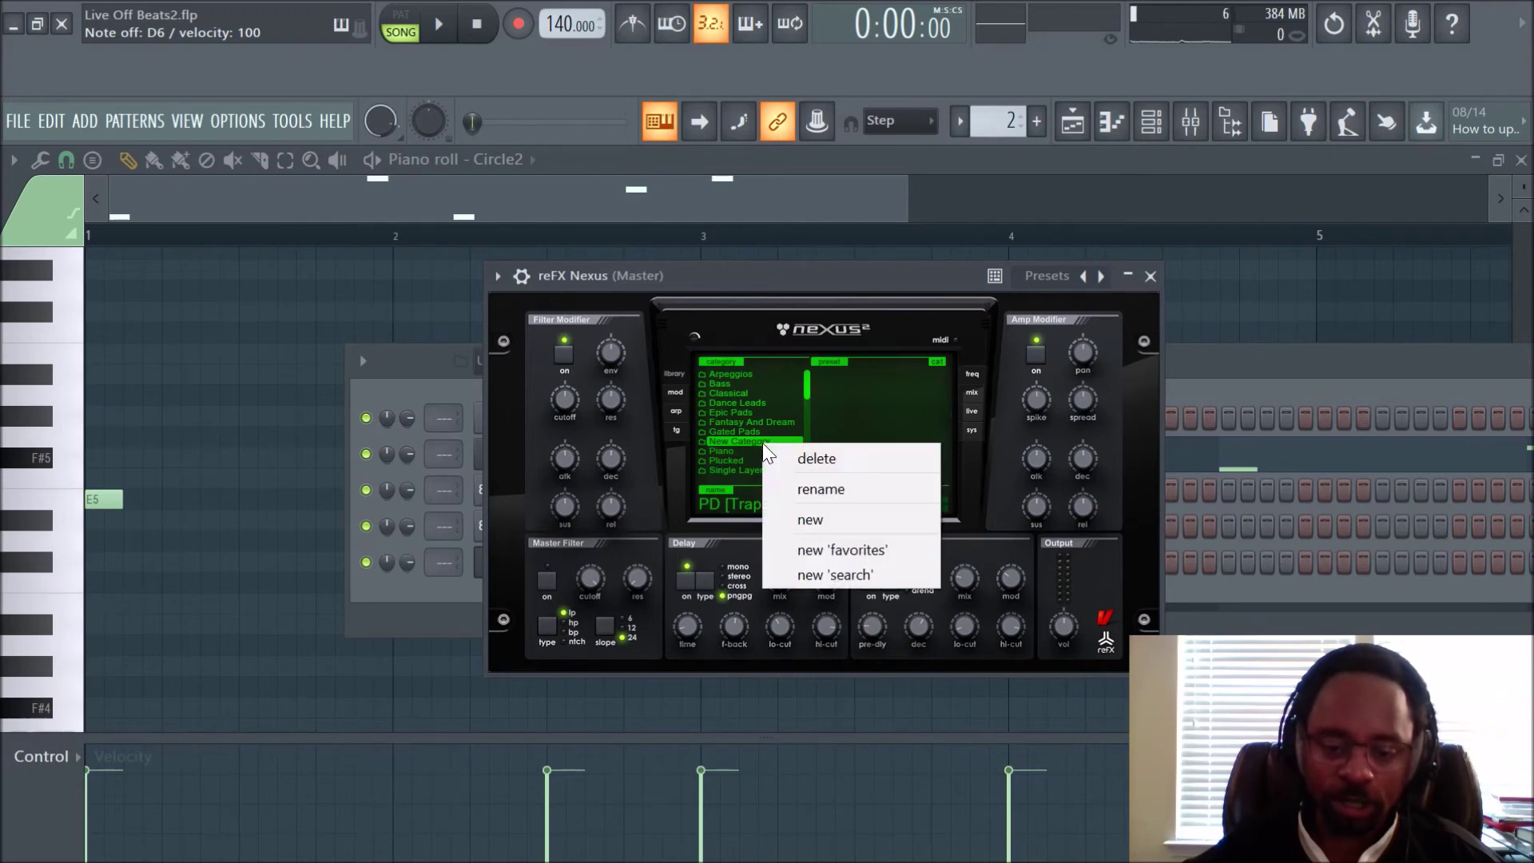
pyautogui.click(817, 457)
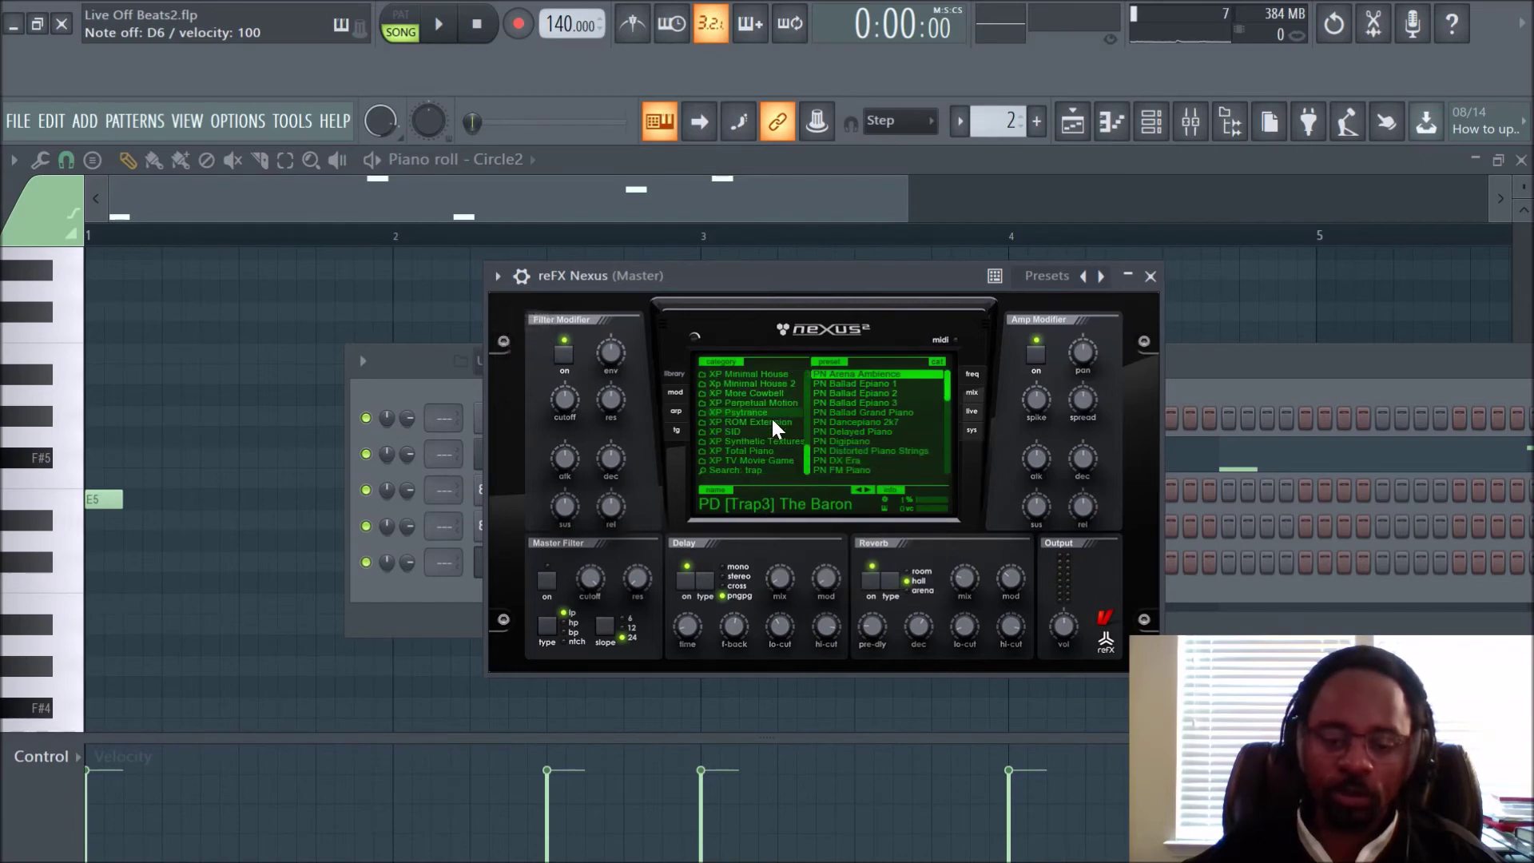
# - Add a new saved search named "happy" alongside the existing "trap" search
pyautogui.click(755, 472)
pyautogui.rightClick(755, 471)
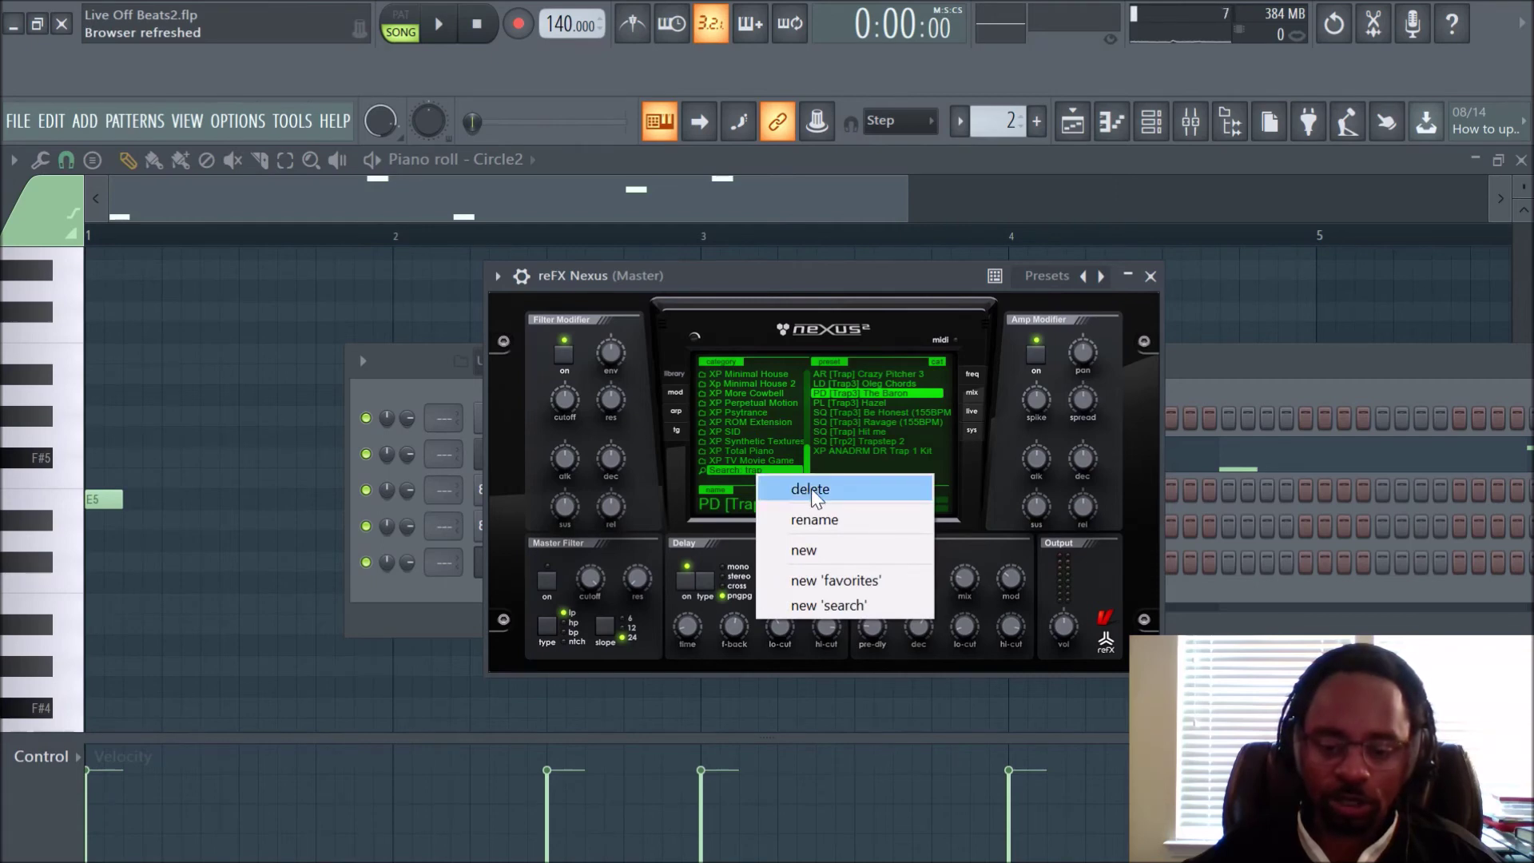
pyautogui.click(810, 607)
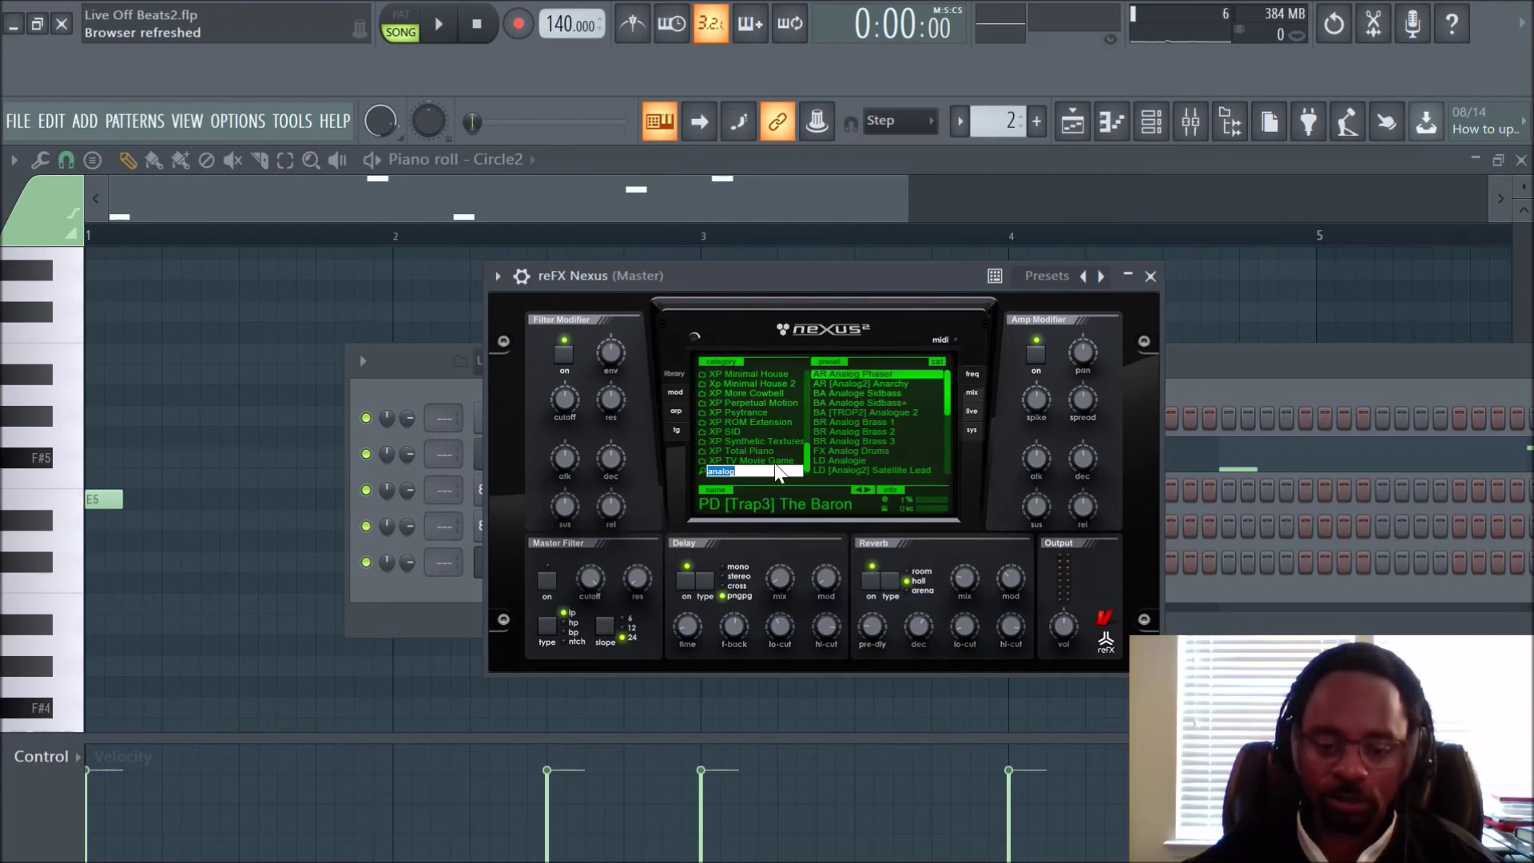
pyautogui.write('happy')
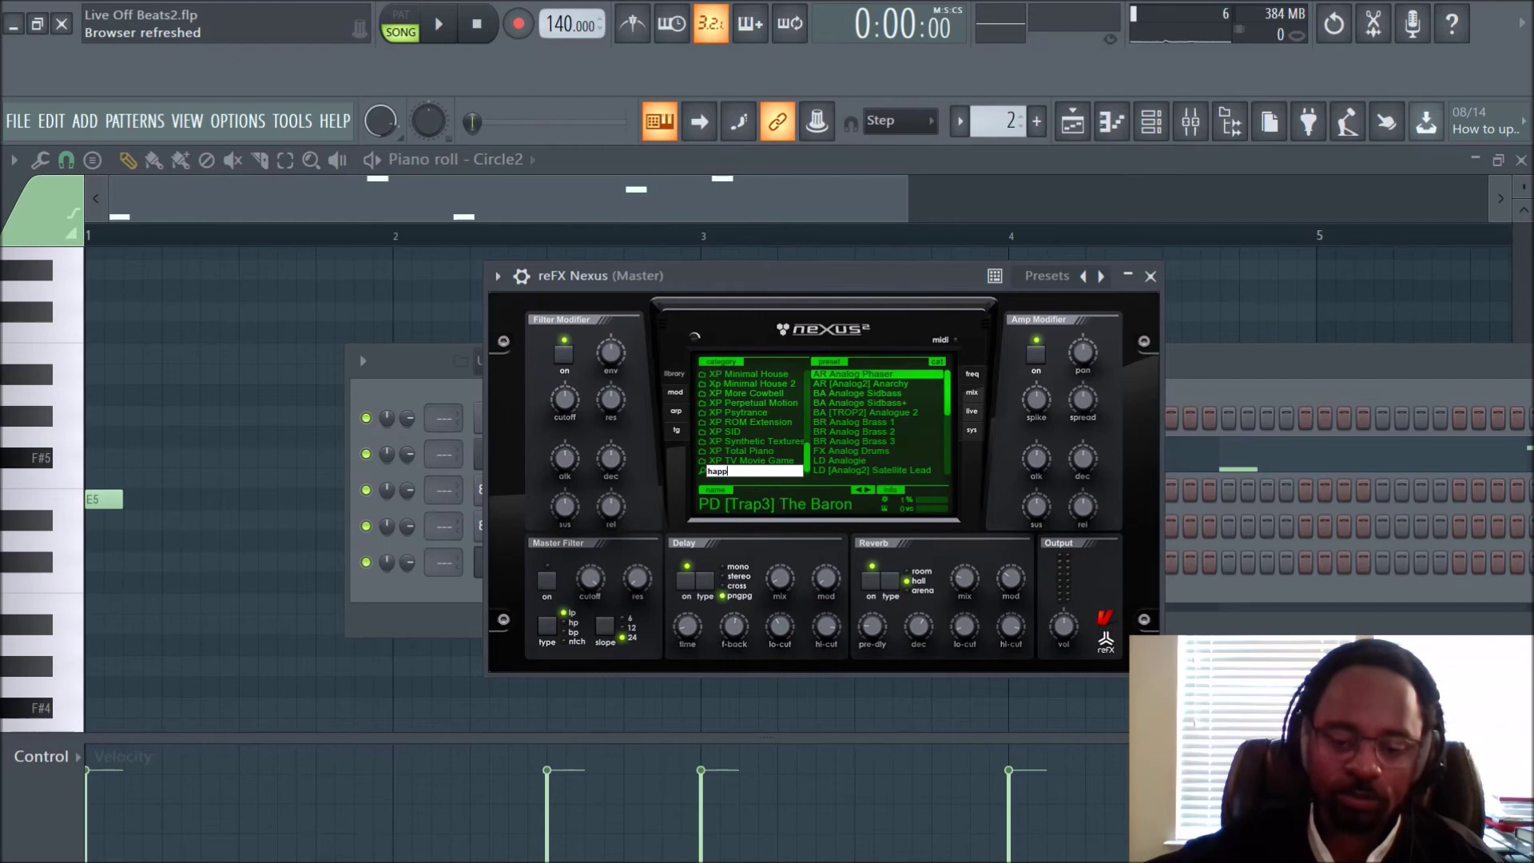
pyautogui.press('Return')
pyautogui.scroll(-1, 793, 415)
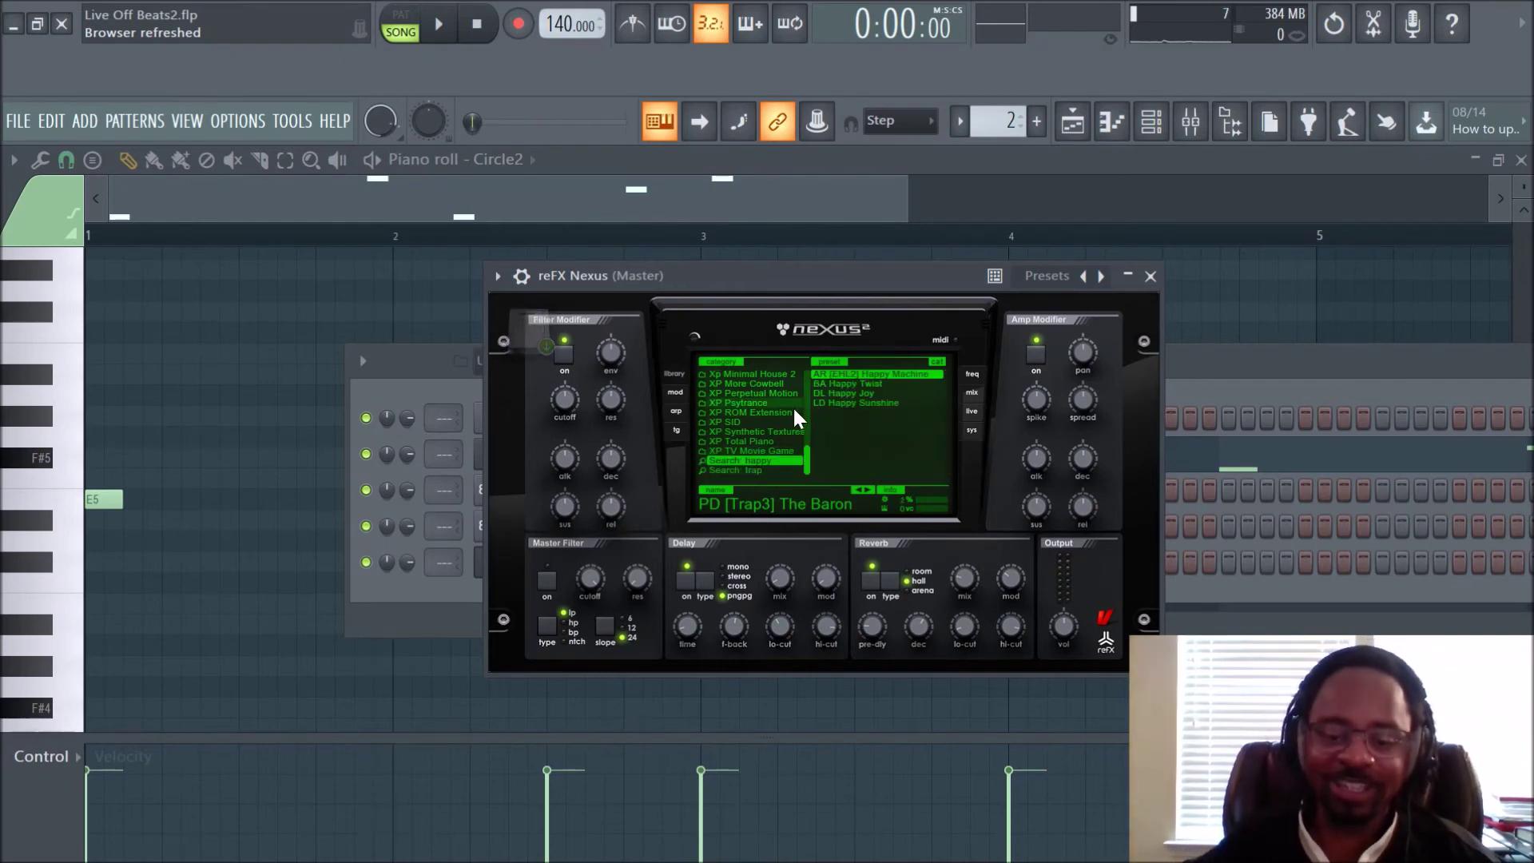
# - Check the trap search, return to the happy search, and audition its presets in order through LD Happy Sunshine
pyautogui.click(745, 469)
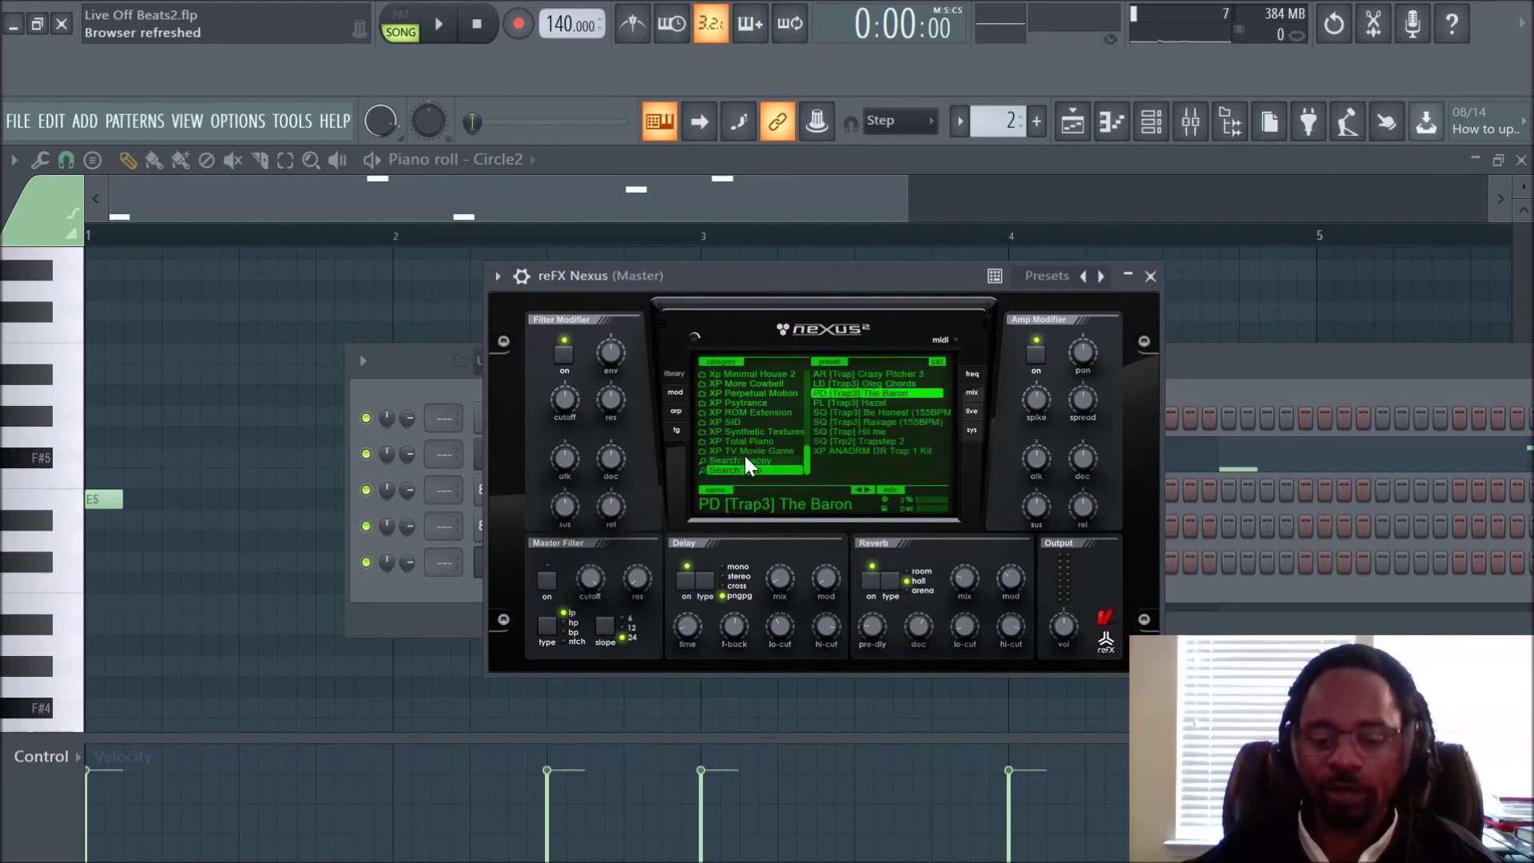
pyautogui.click(745, 459)
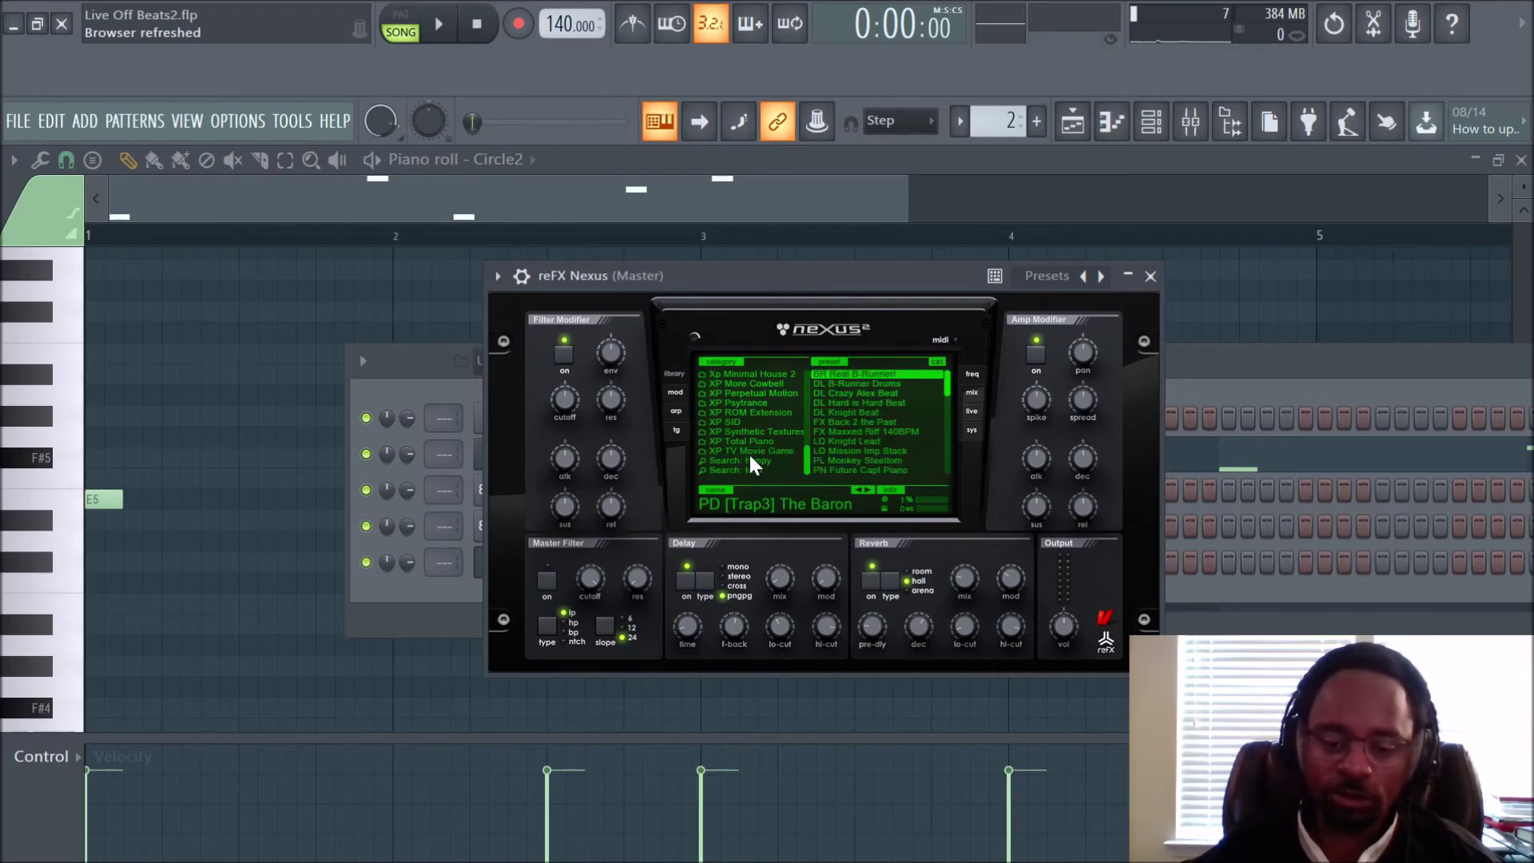
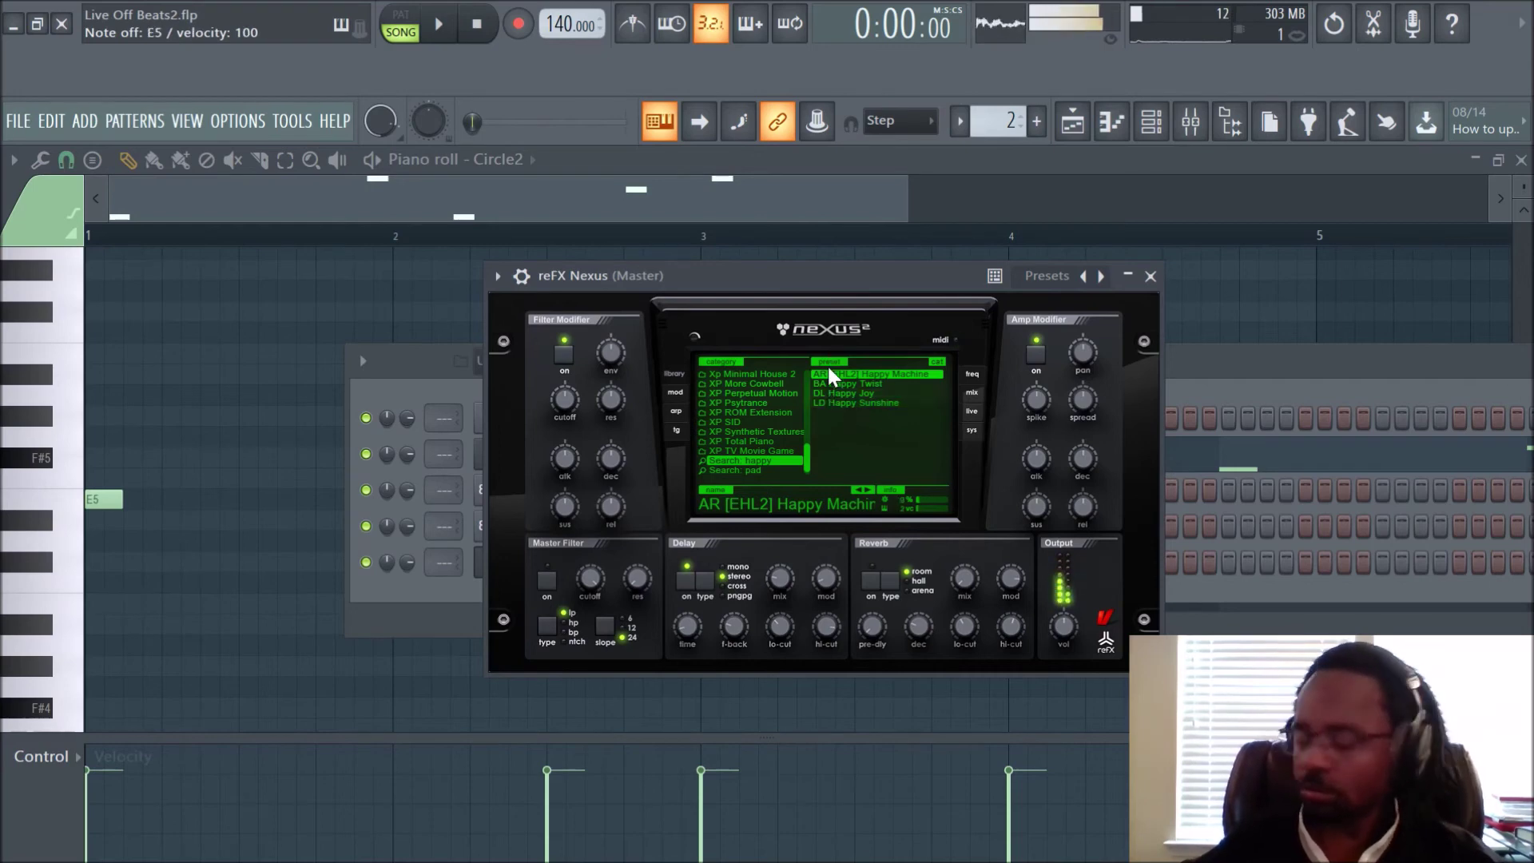
pyautogui.click(867, 490)
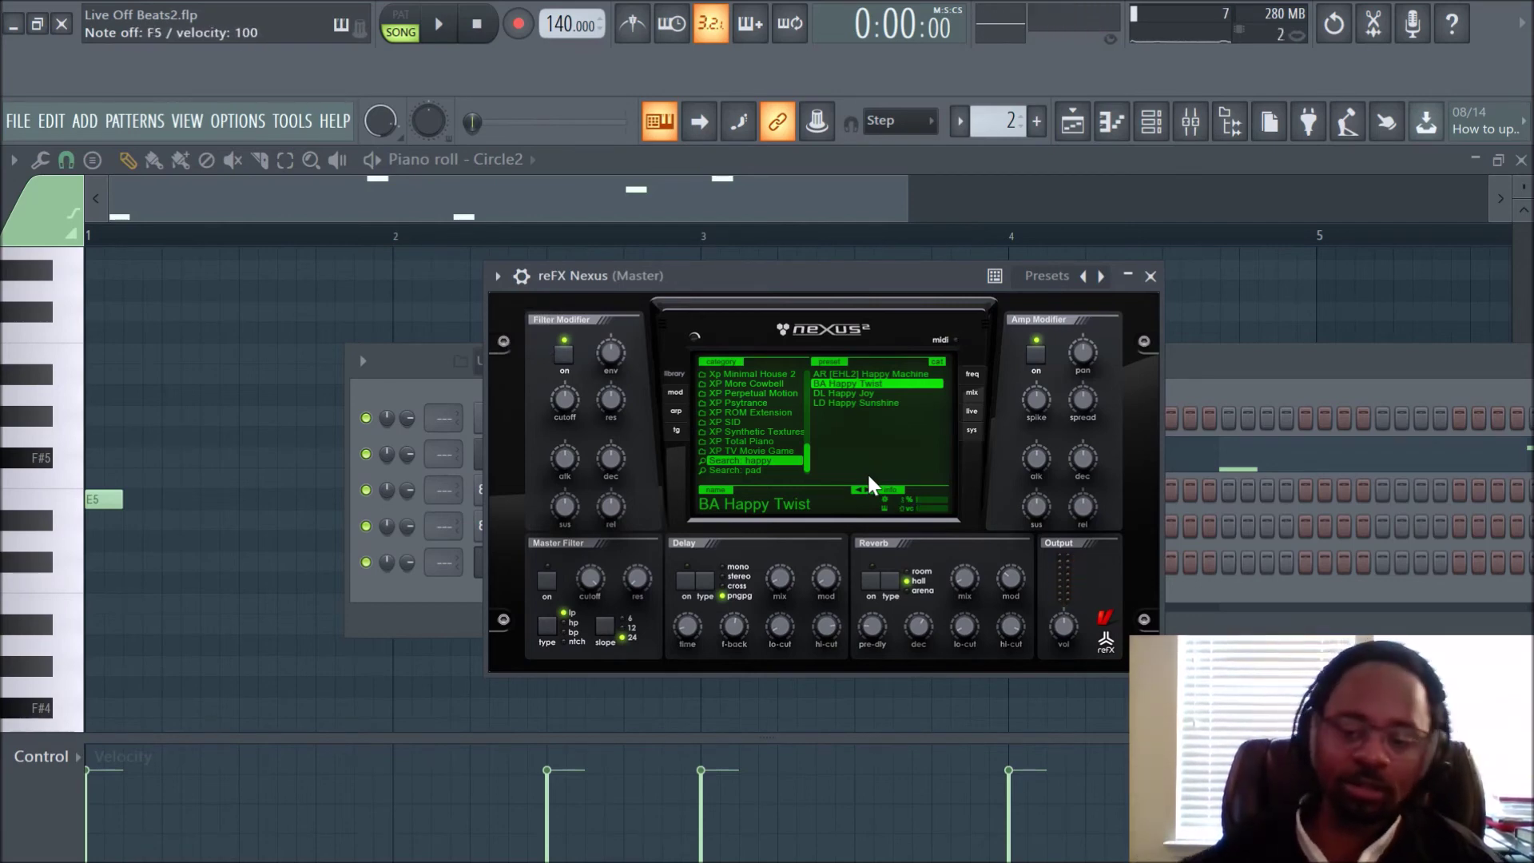
pyautogui.click(867, 490)
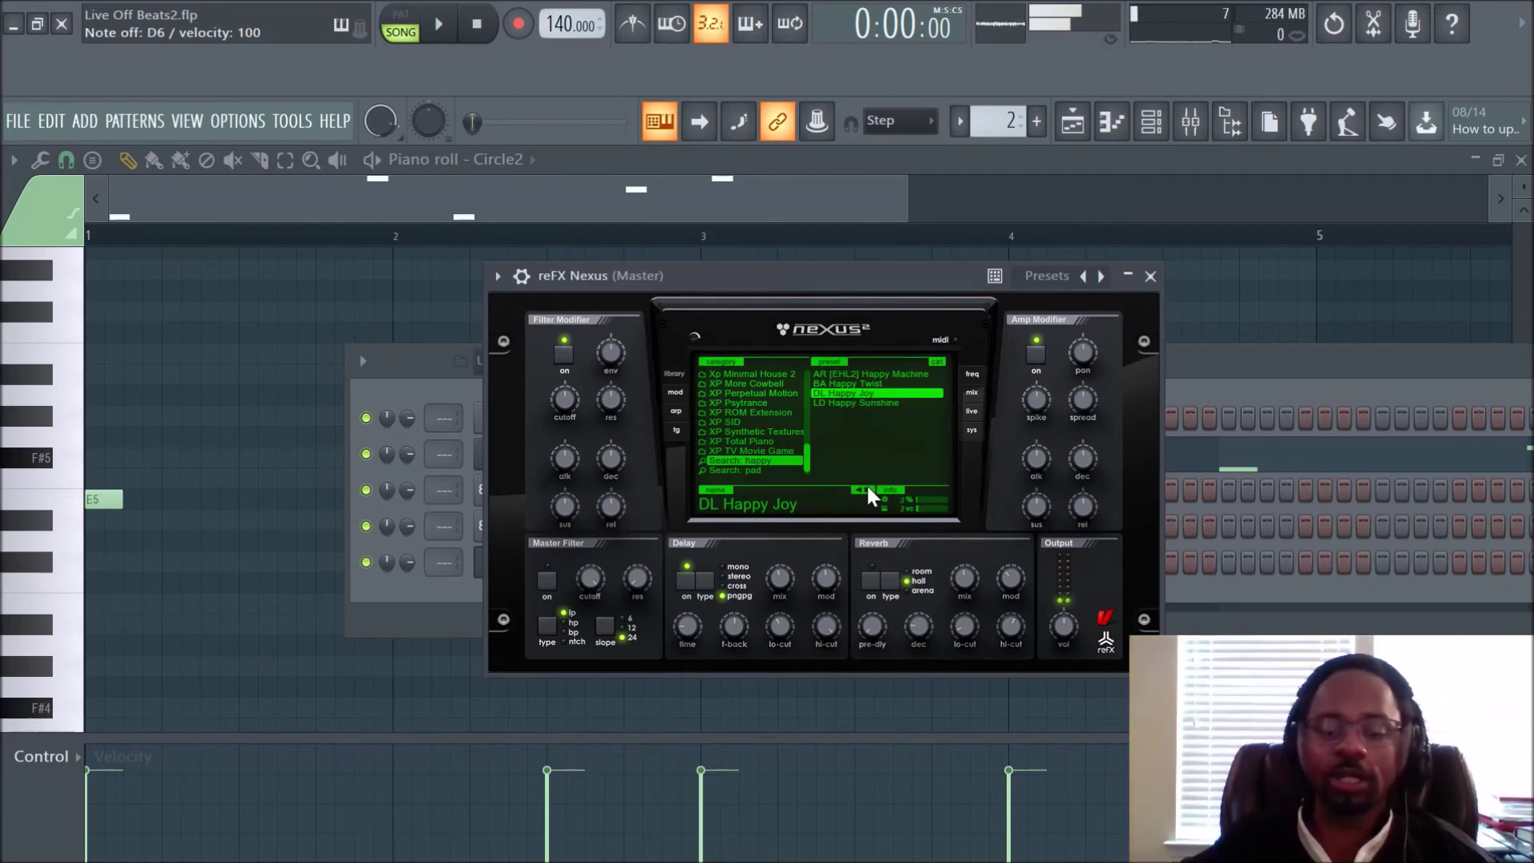
pyautogui.click(867, 490)
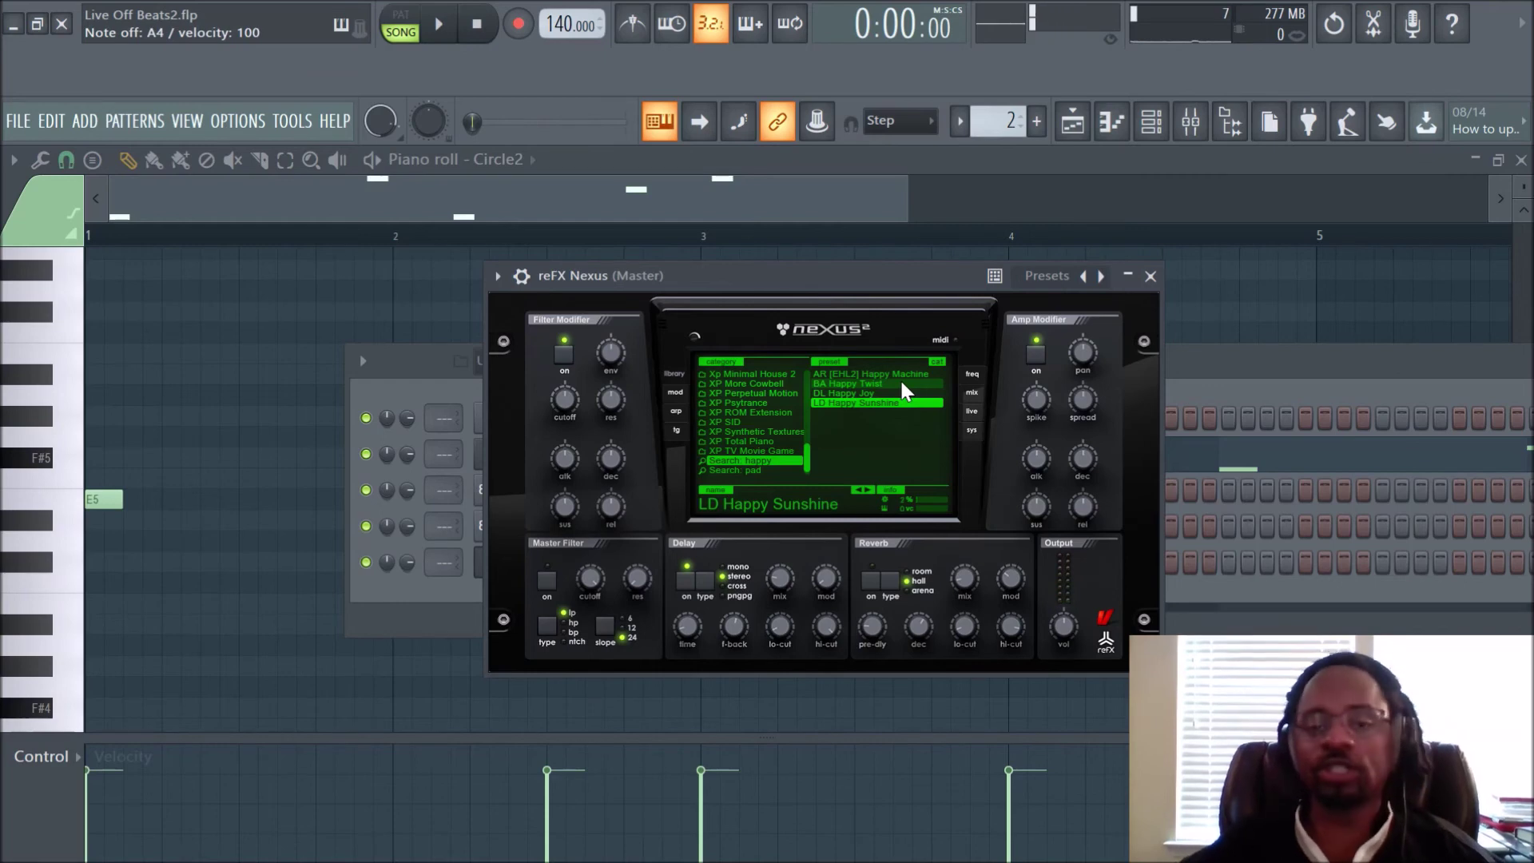
# - Load the AR Nightpad preset from the saved "pad" search results
pyautogui.click(772, 470)
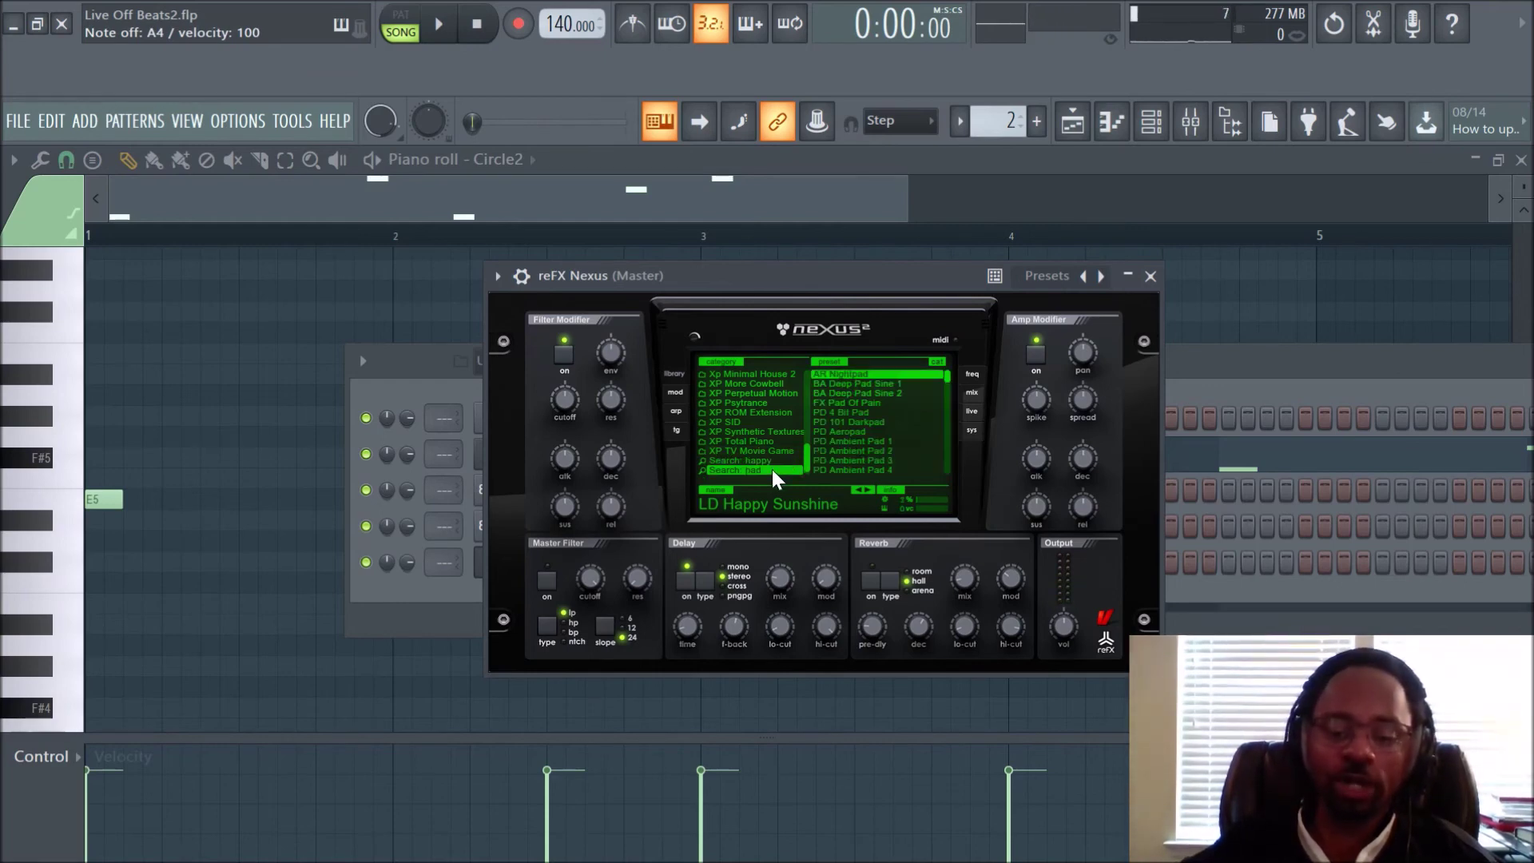
pyautogui.click(851, 375)
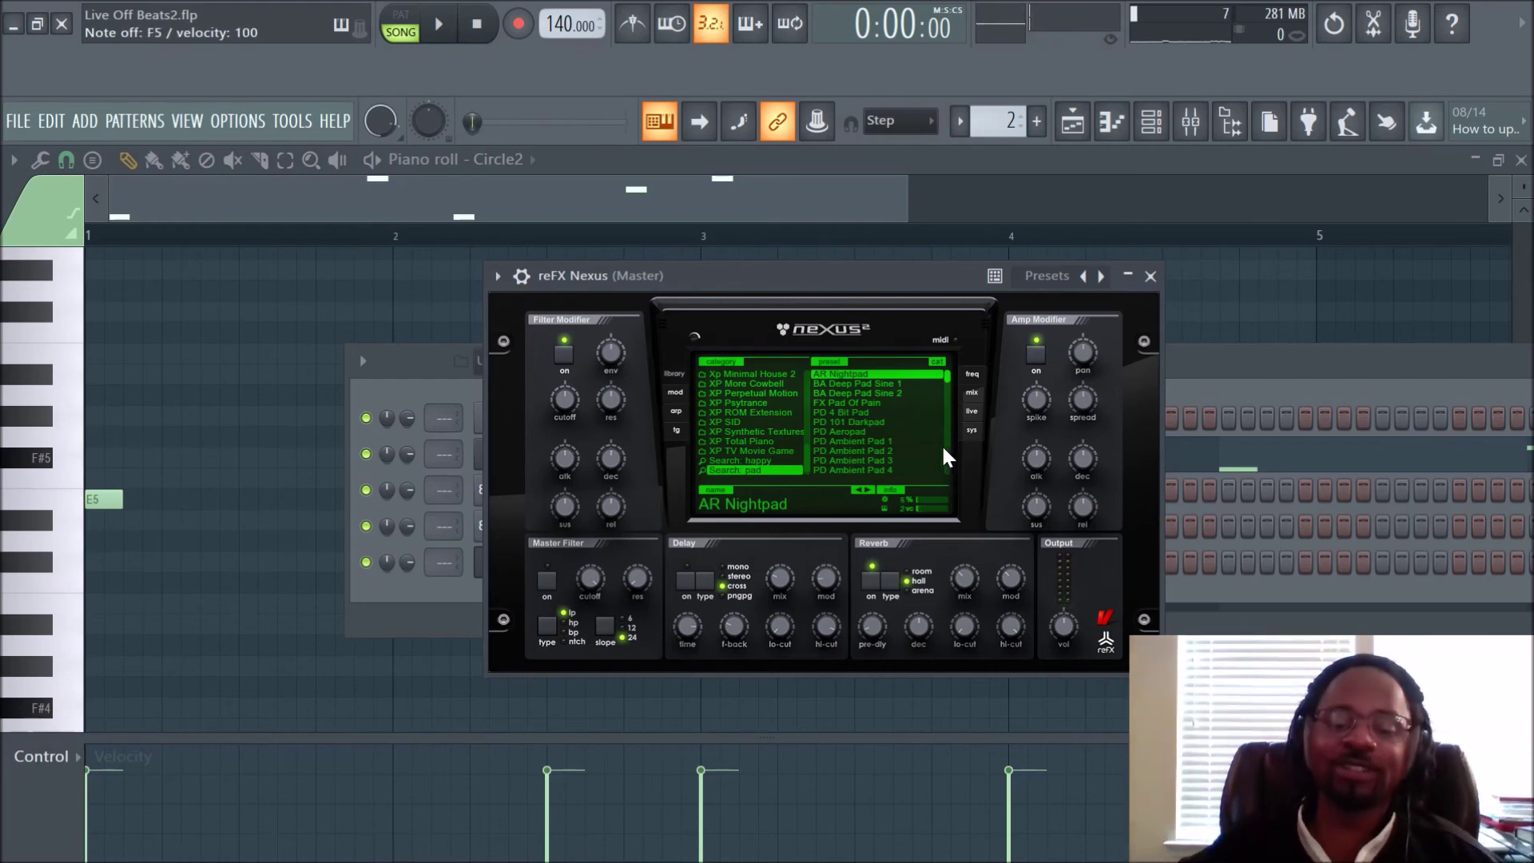
# - Look through the category list and compare the results of the saved happy, pad and trap searches
pyautogui.scroll(-1, 786, 422)
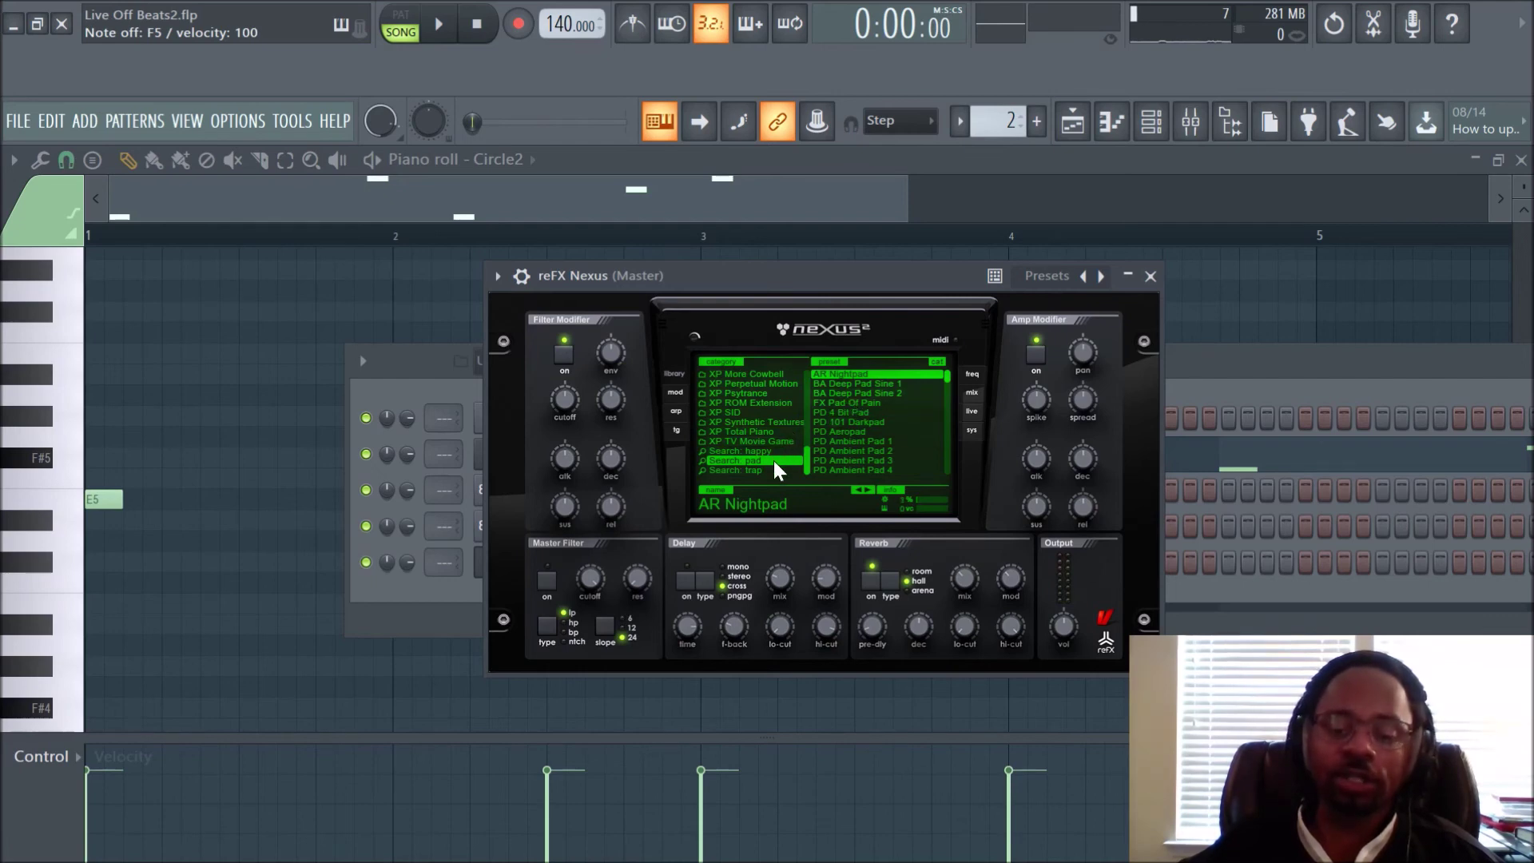
pyautogui.scroll(5, 795, 417)
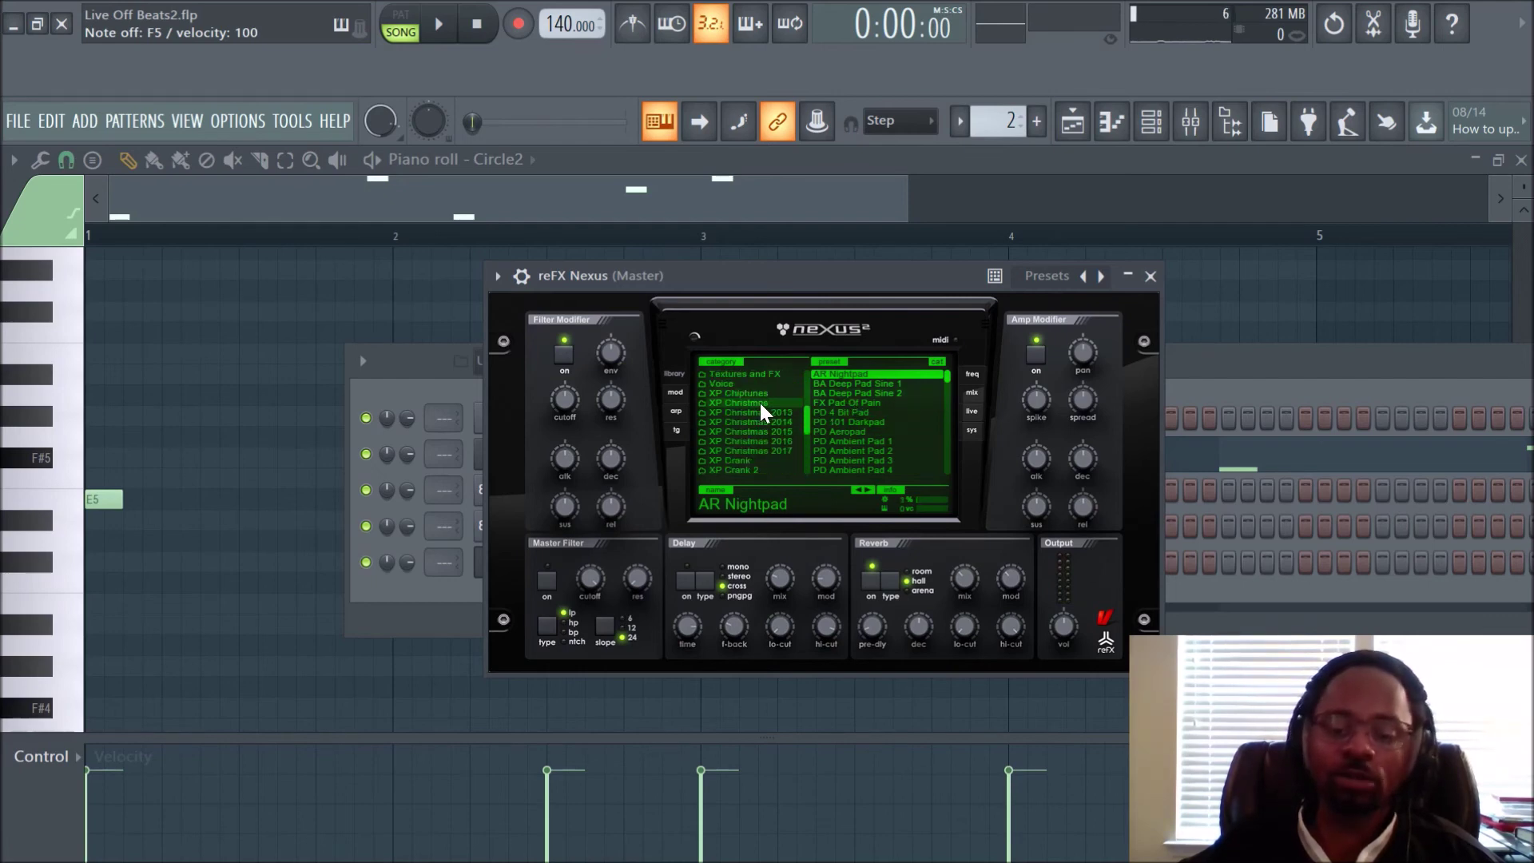
pyautogui.scroll(-5, 765, 405)
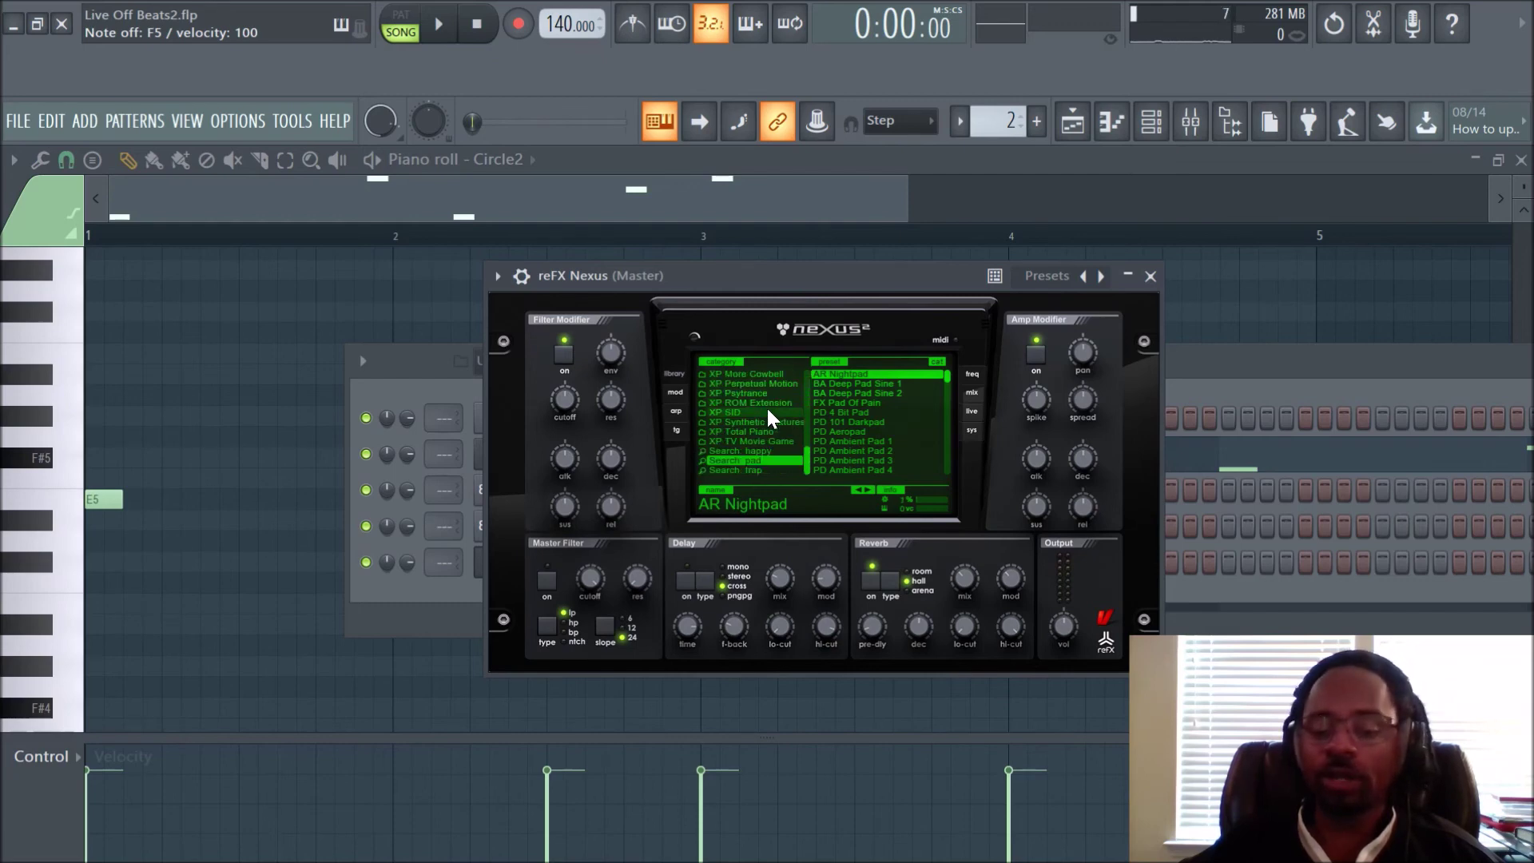
pyautogui.scroll(-4, 841, 398)
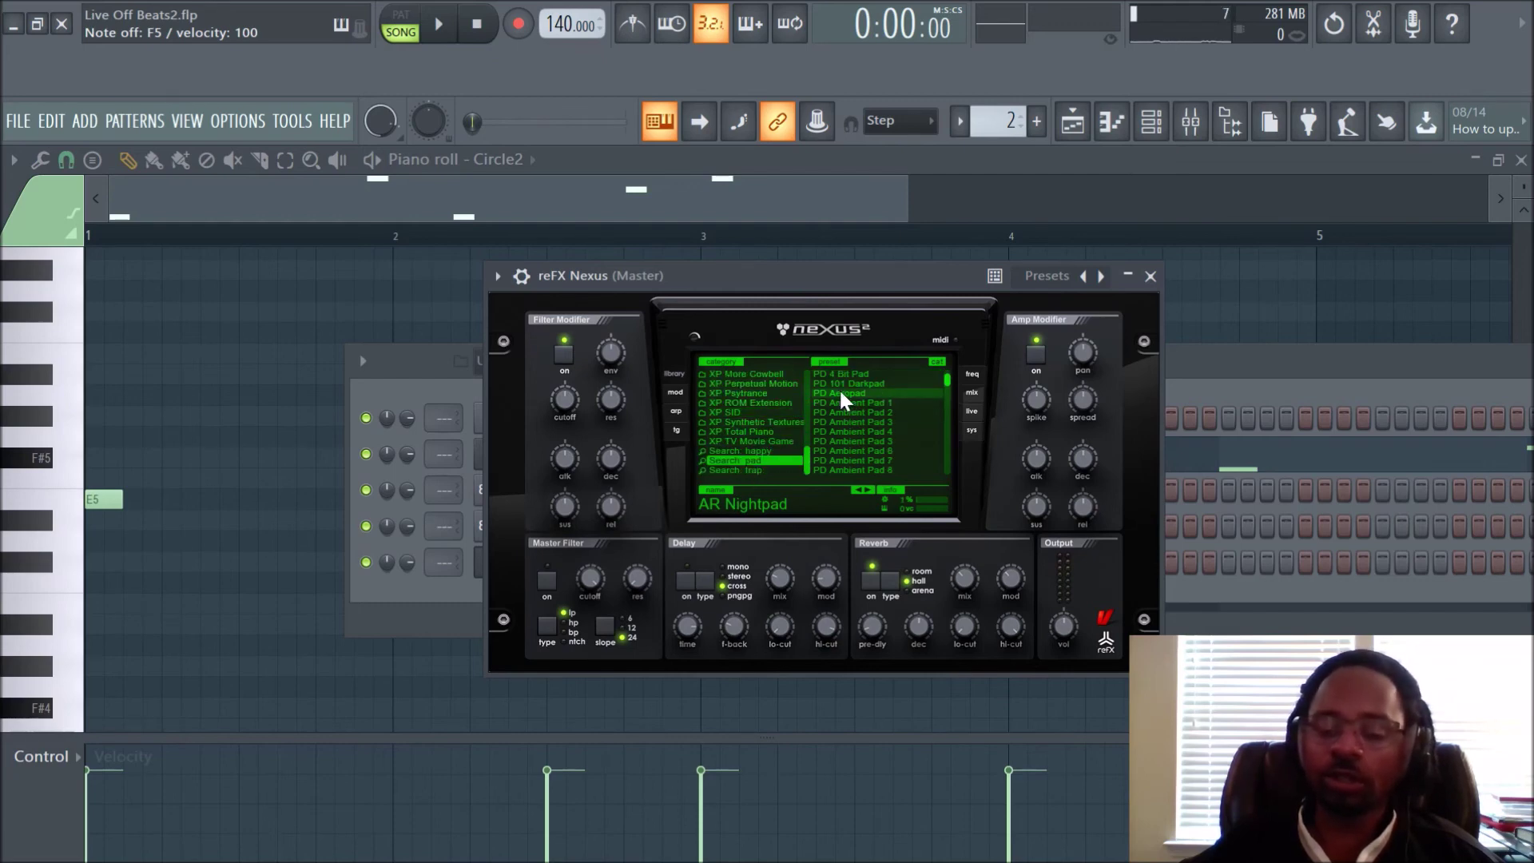
pyautogui.click(778, 449)
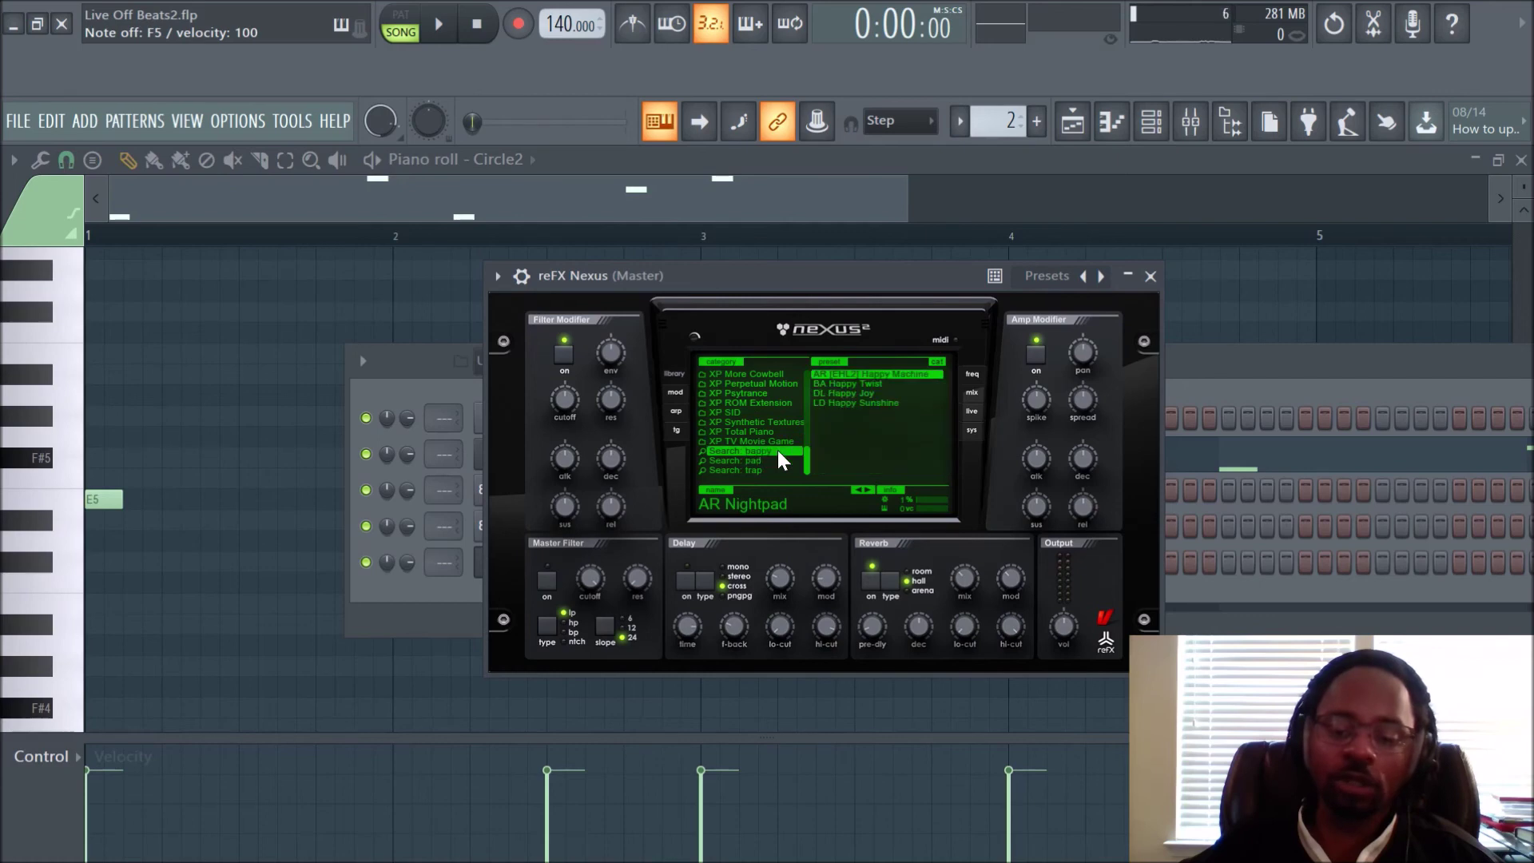
pyautogui.click(772, 470)
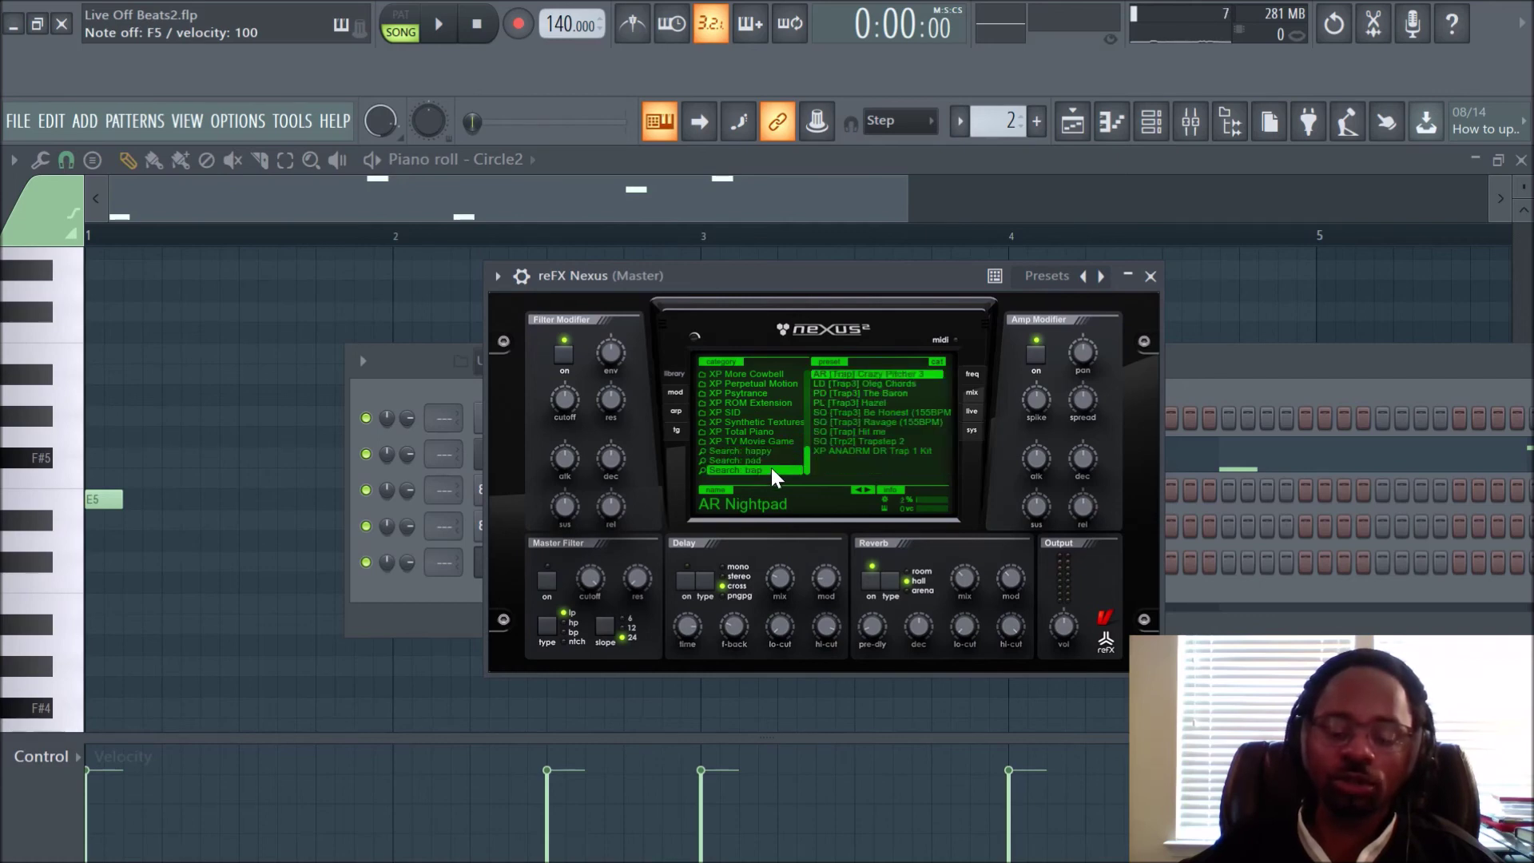
pyautogui.click(771, 459)
# - Rename the saved "trap" search to "piano"
pyautogui.click(770, 468)
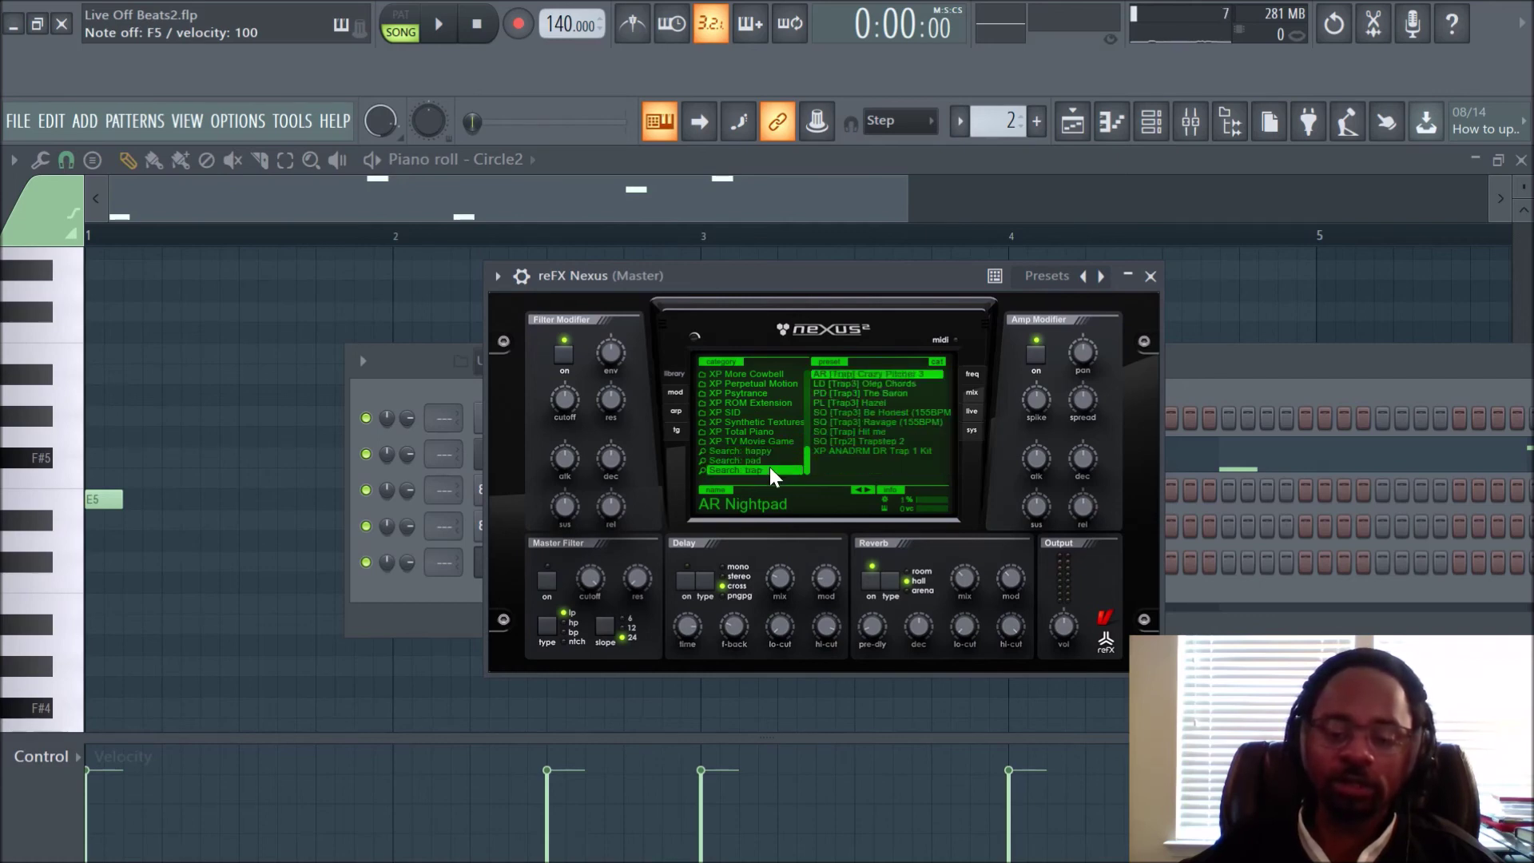
pyautogui.rightClick(772, 471)
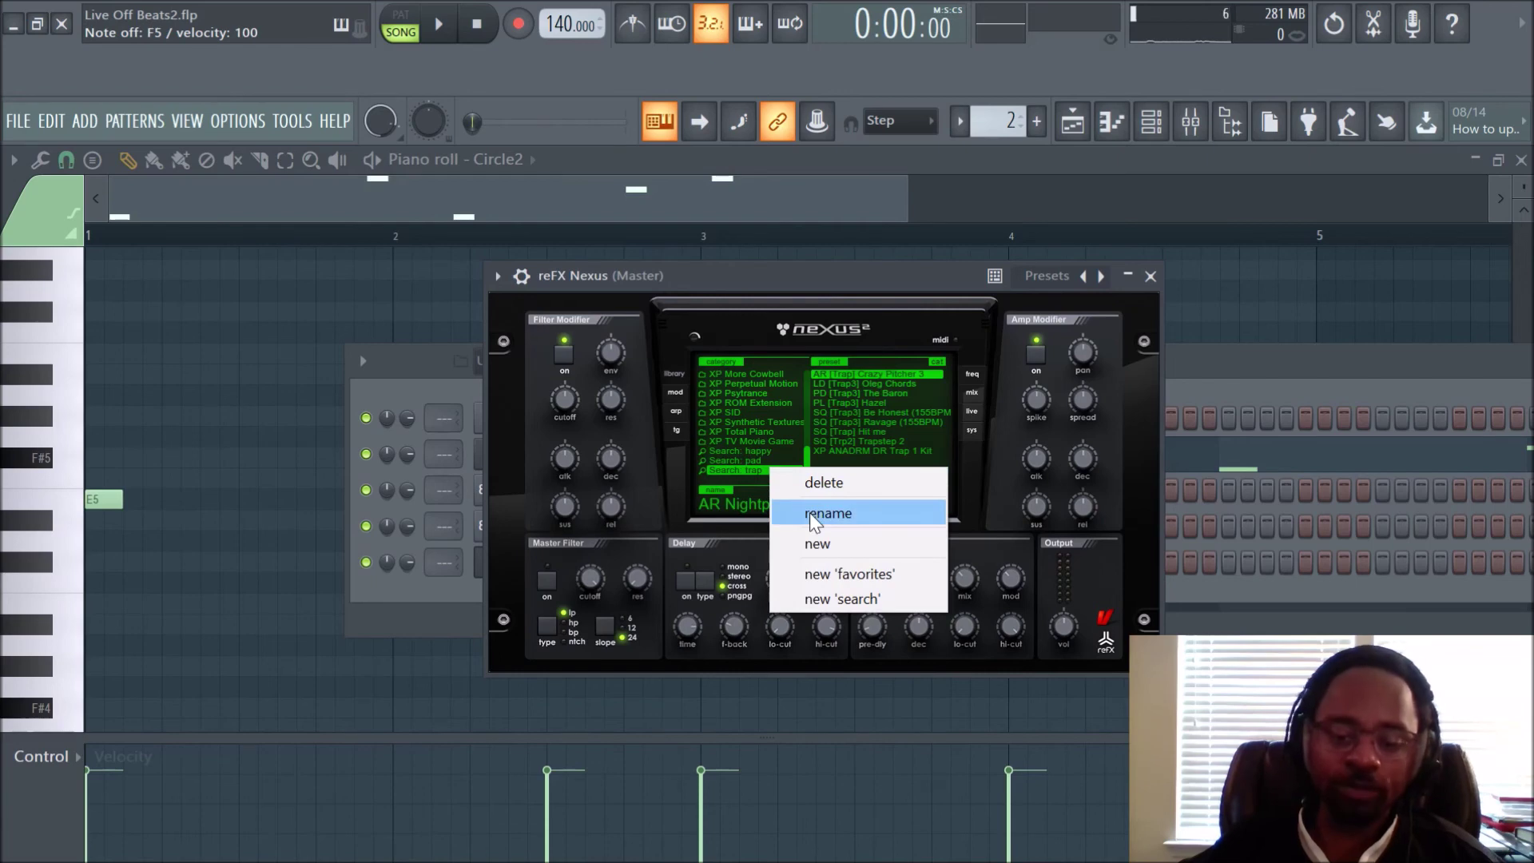
pyautogui.click(812, 513)
pyautogui.write('pian')
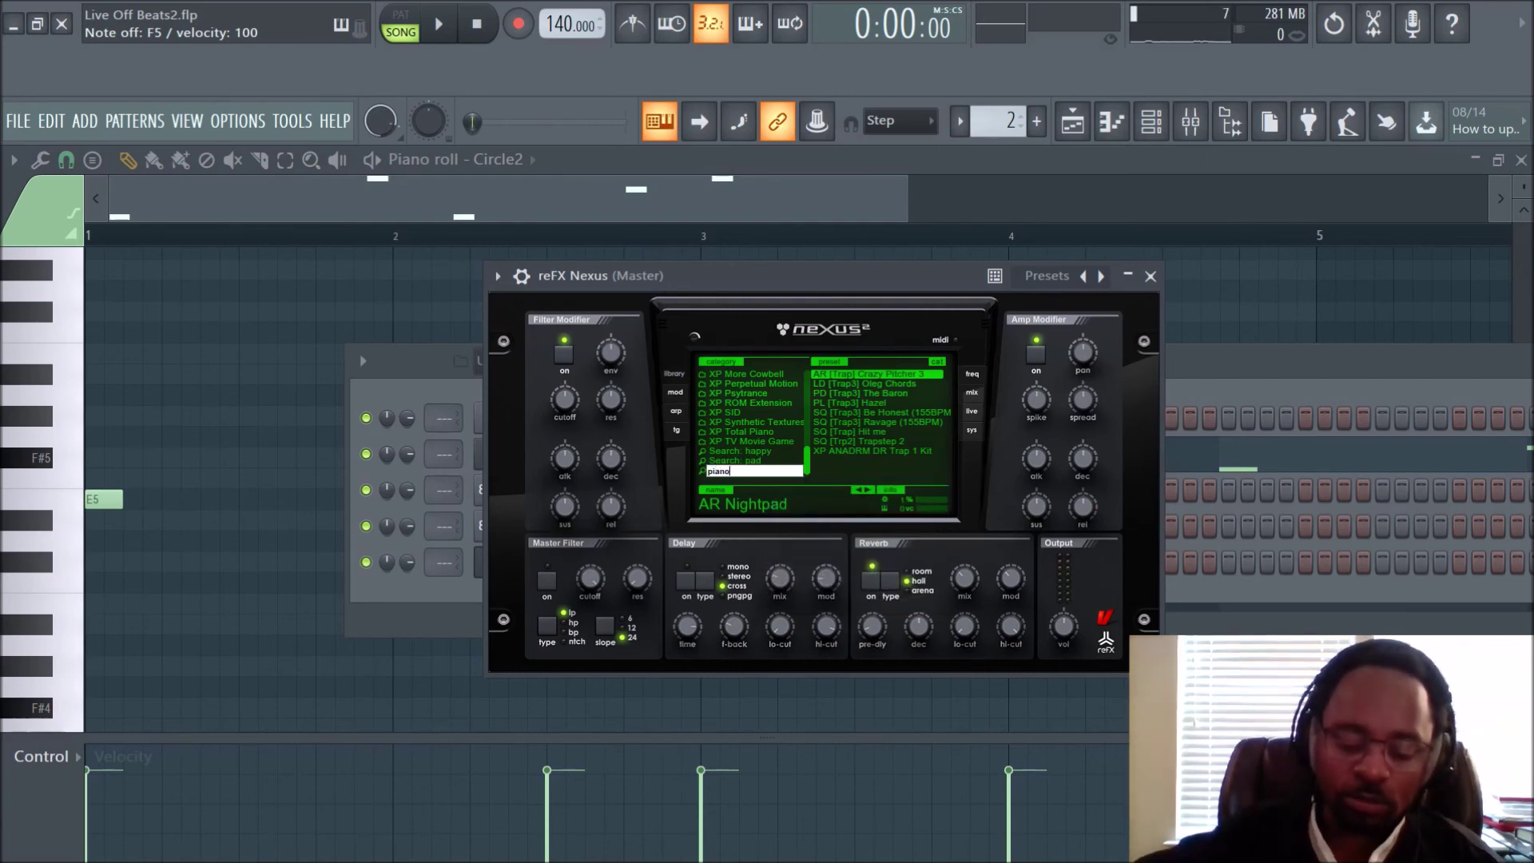
pyautogui.write('o')
pyautogui.press('Return')
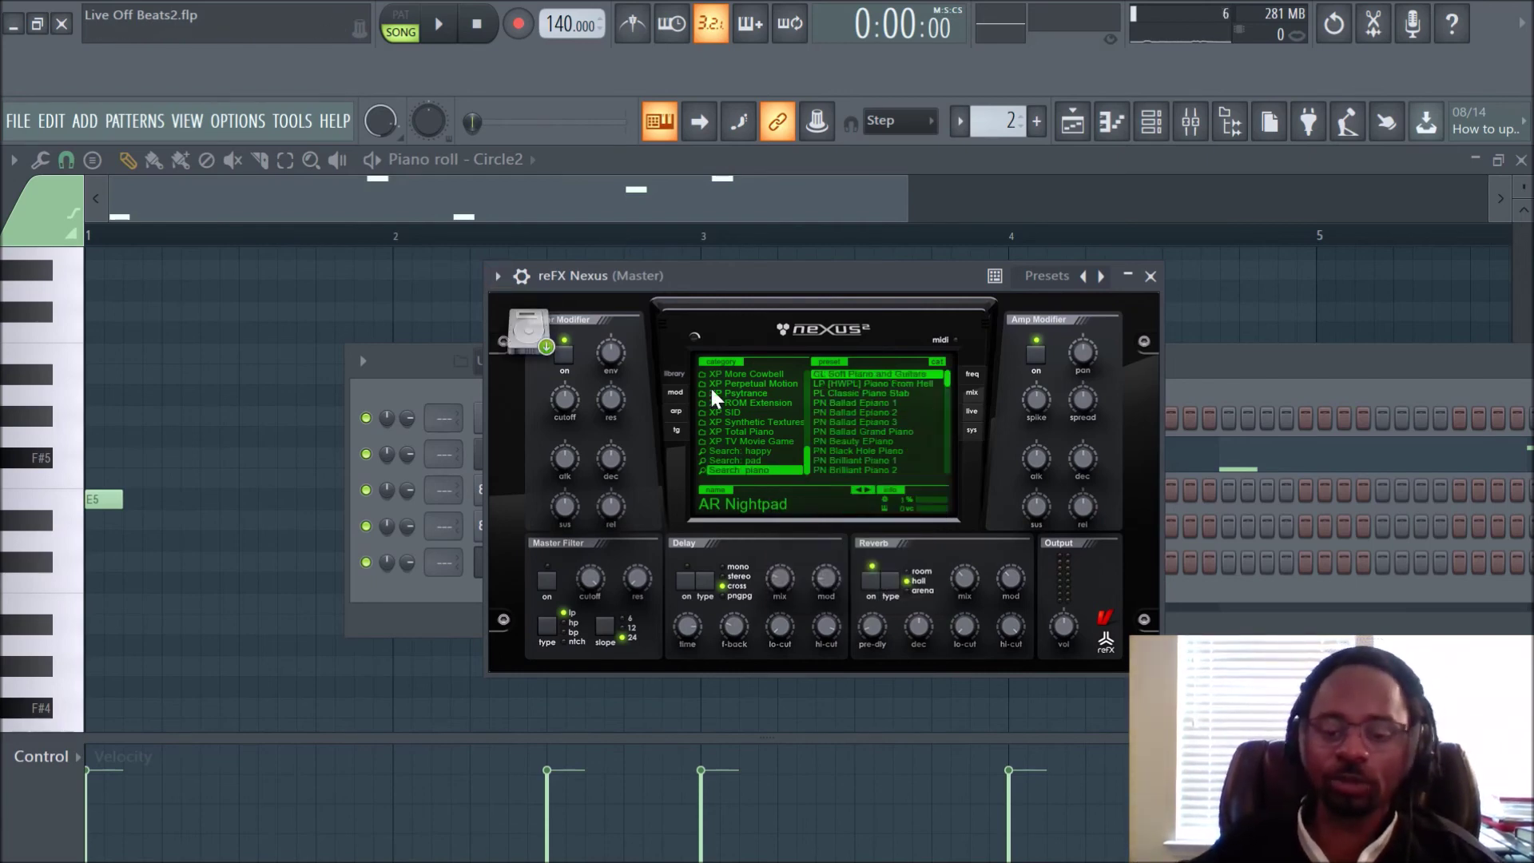
# - Create a new preset search for "plucks" in the category list
pyautogui.scroll(10, 771, 448)
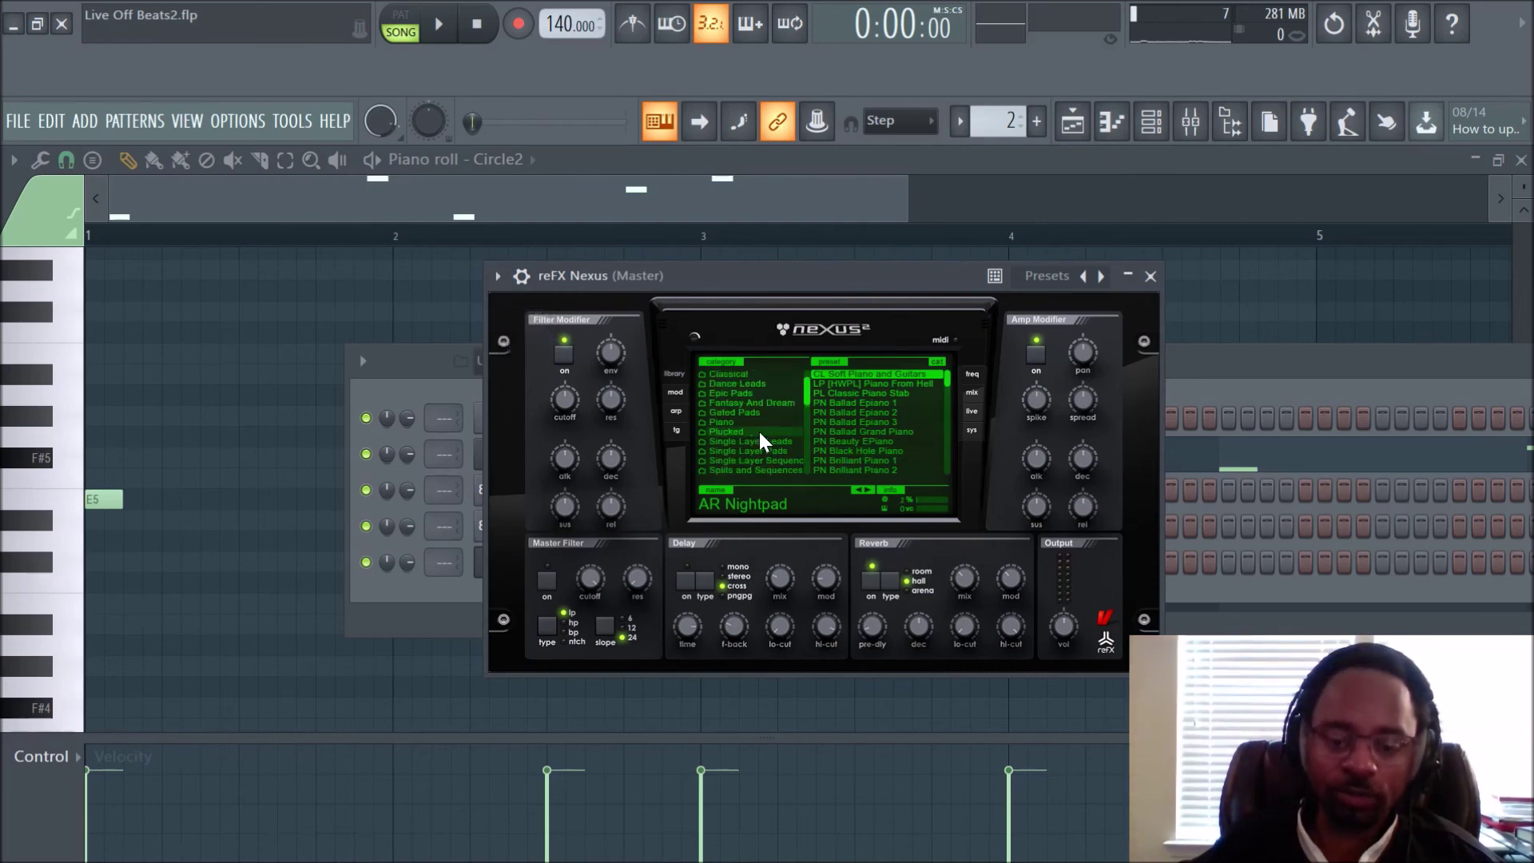
pyautogui.scroll(-10, 756, 425)
pyautogui.rightClick(775, 469)
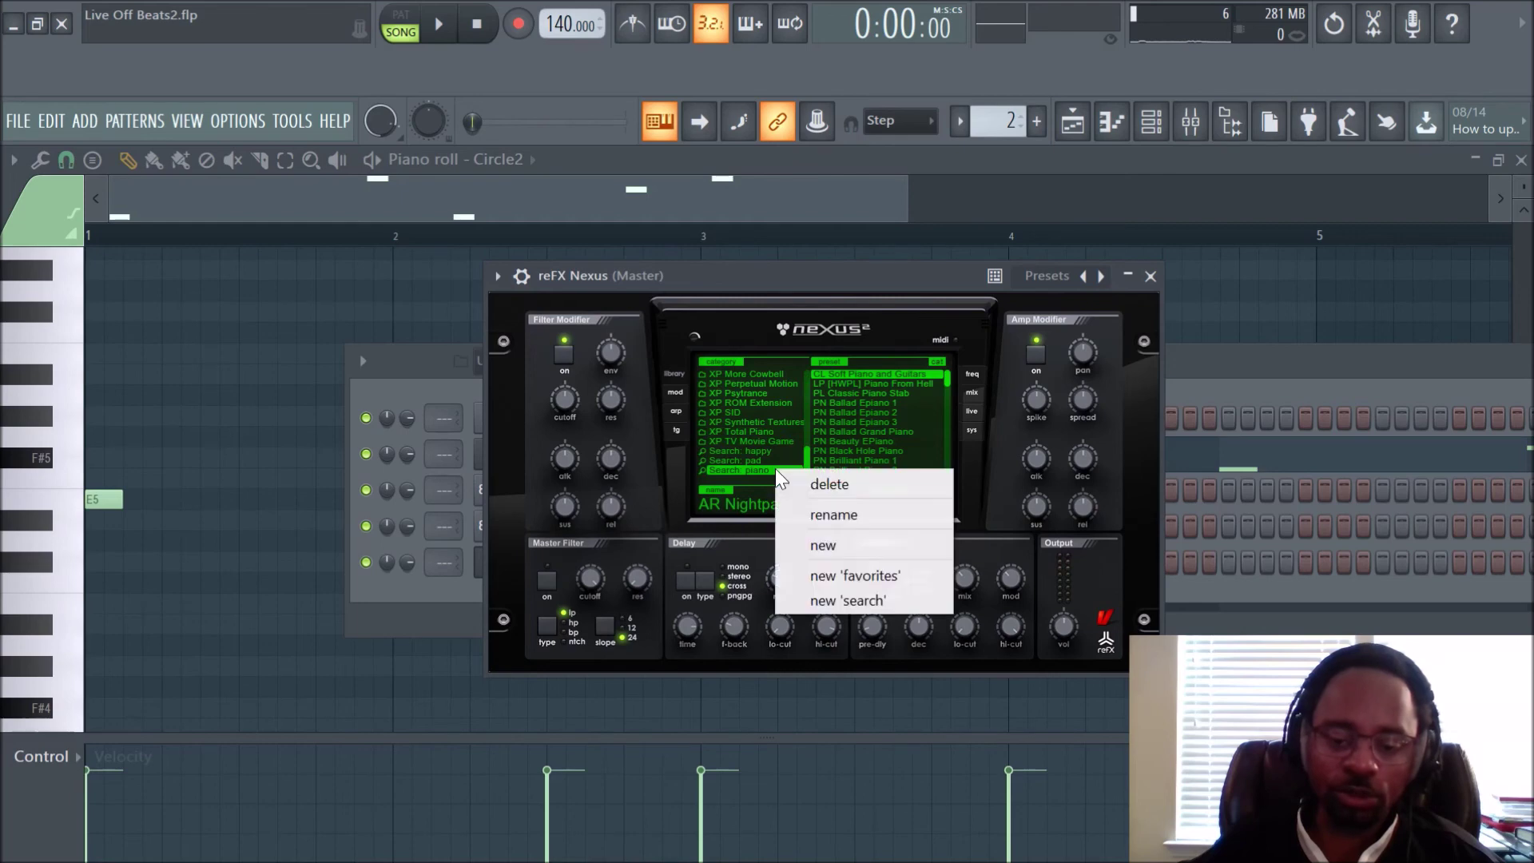
pyautogui.click(847, 600)
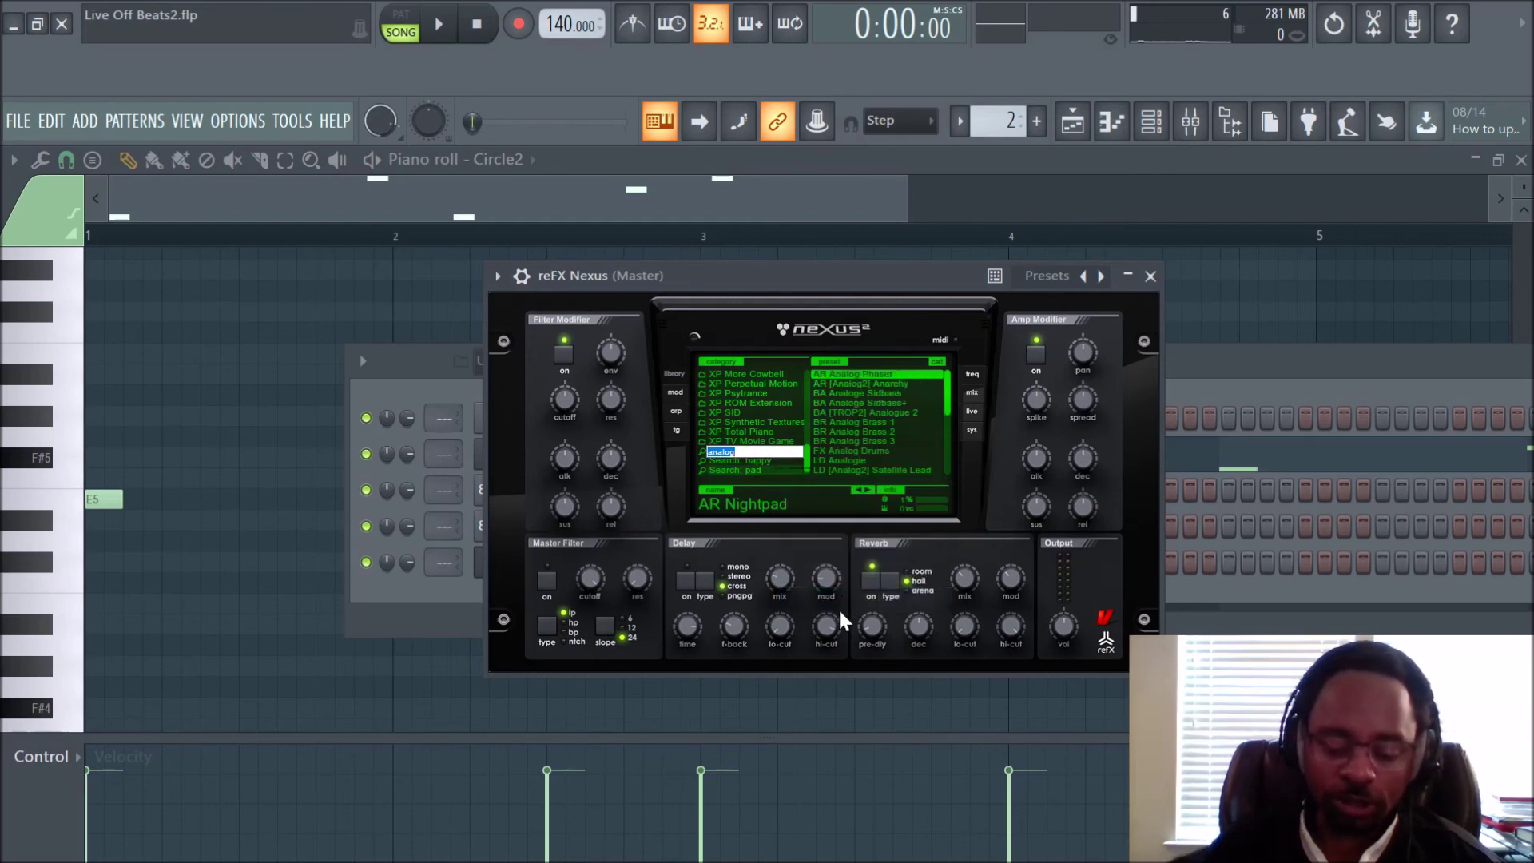
pyautogui.write('pucks')
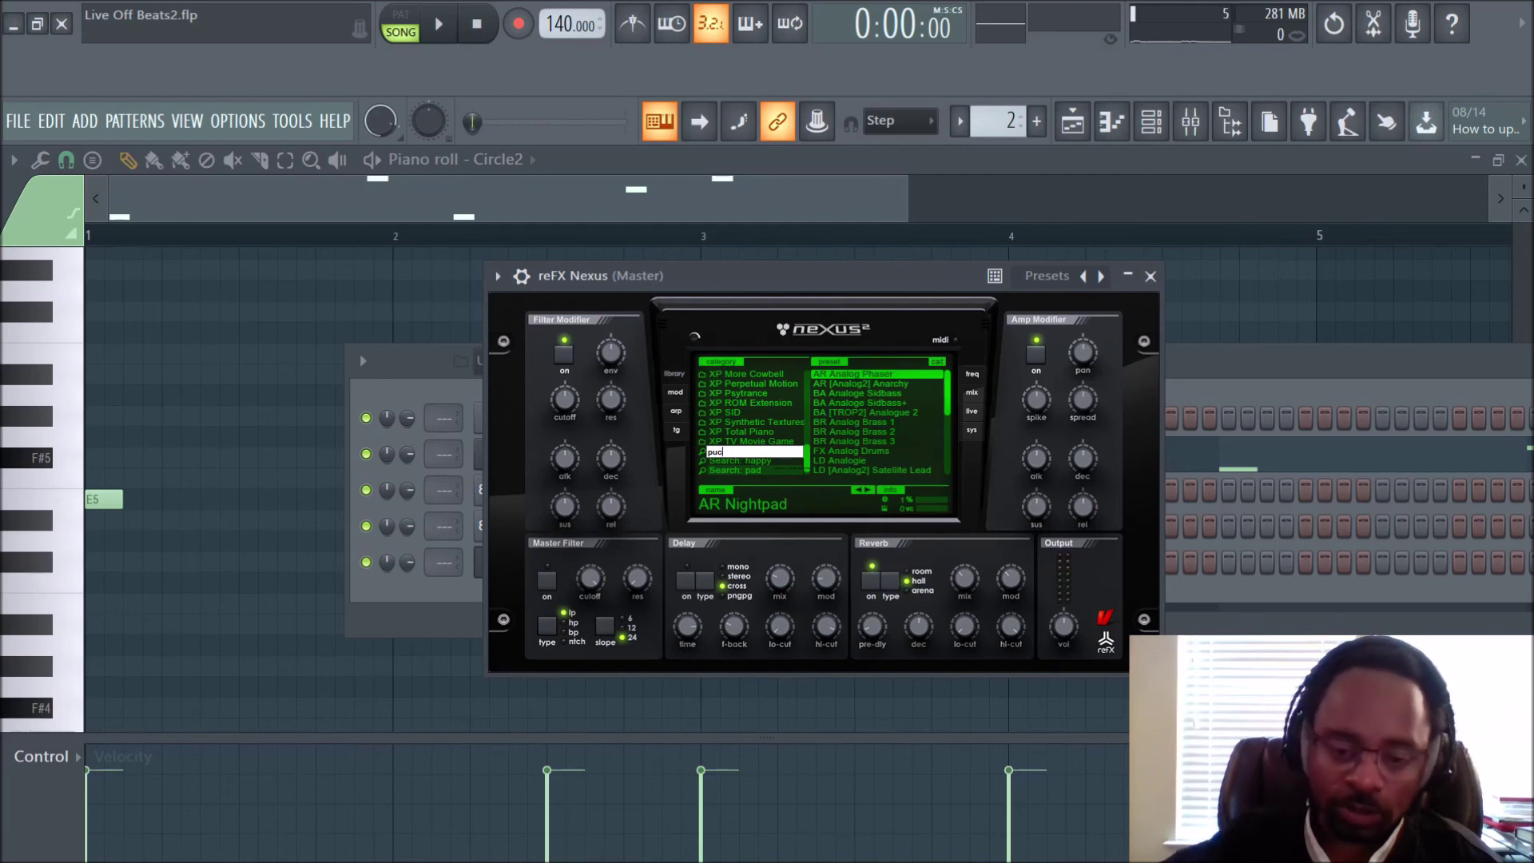
pyautogui.write('lucks')
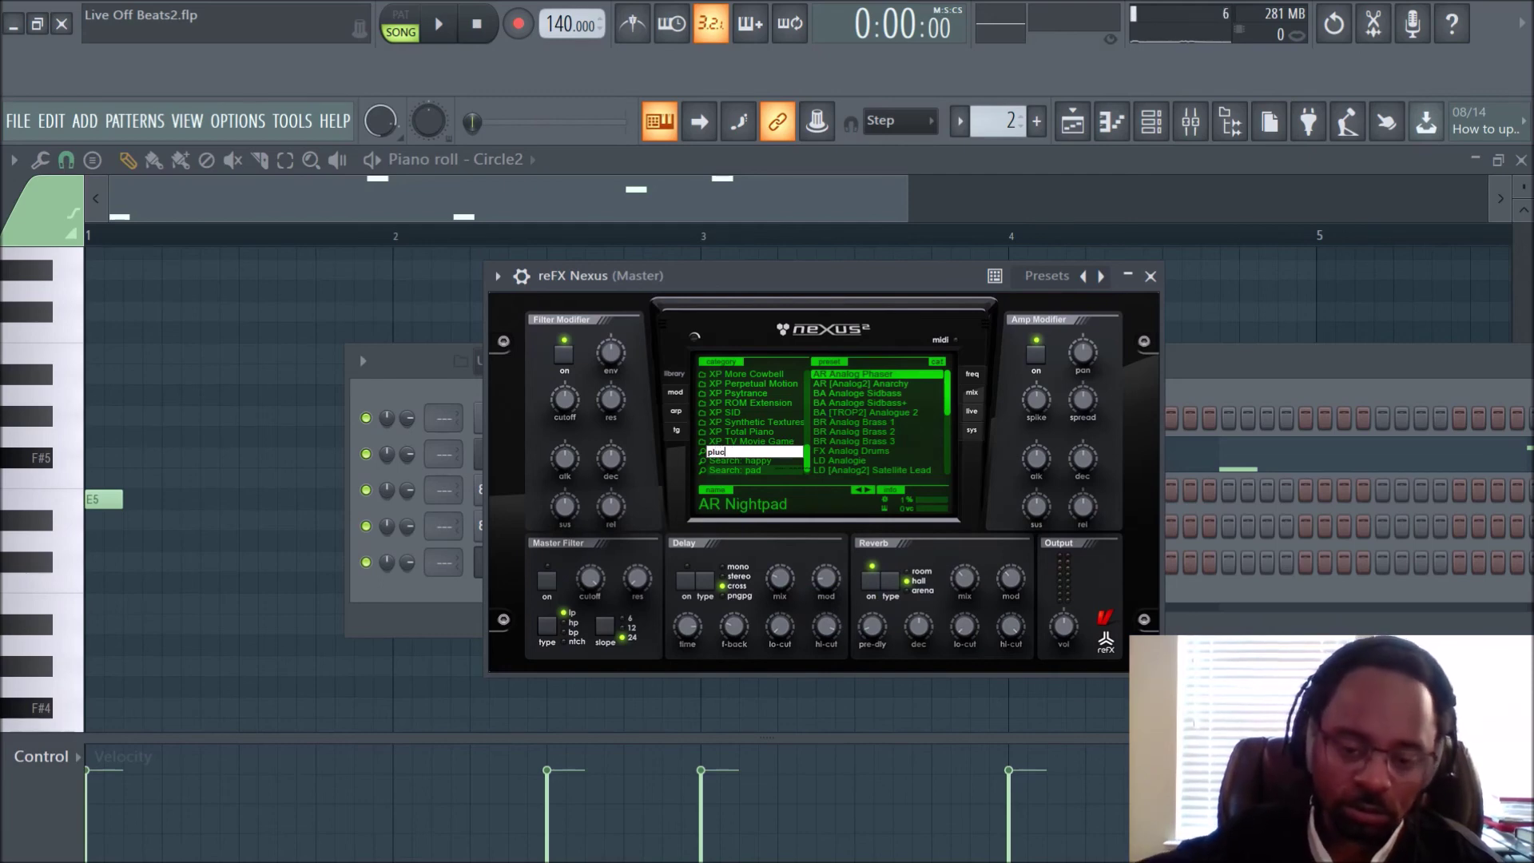
pyautogui.press('Return')
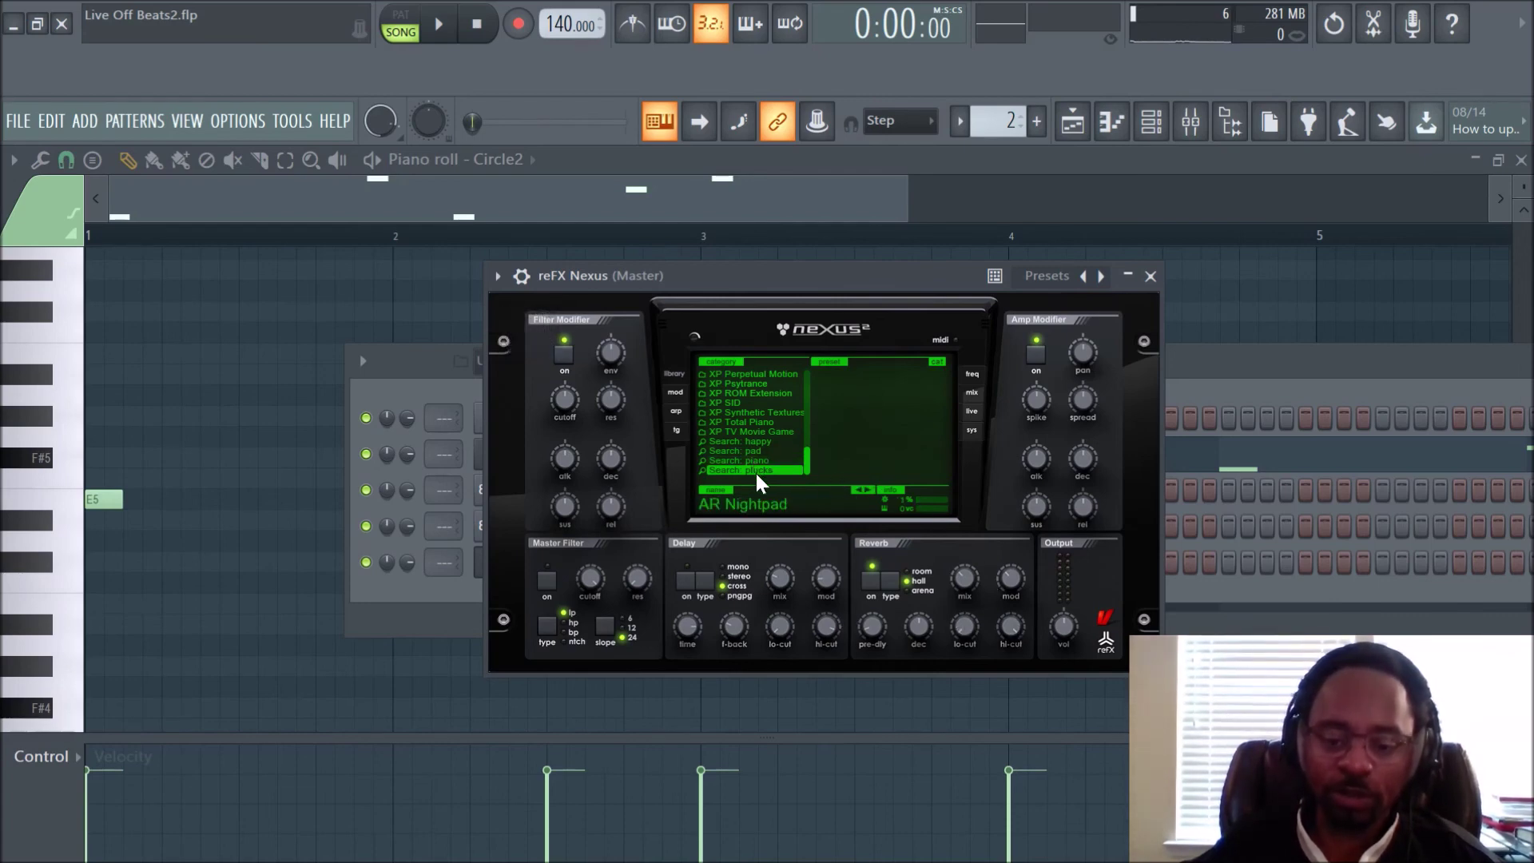
# - Rename the saved "plucks" search to "drums"
pyautogui.scroll(8, 766, 463)
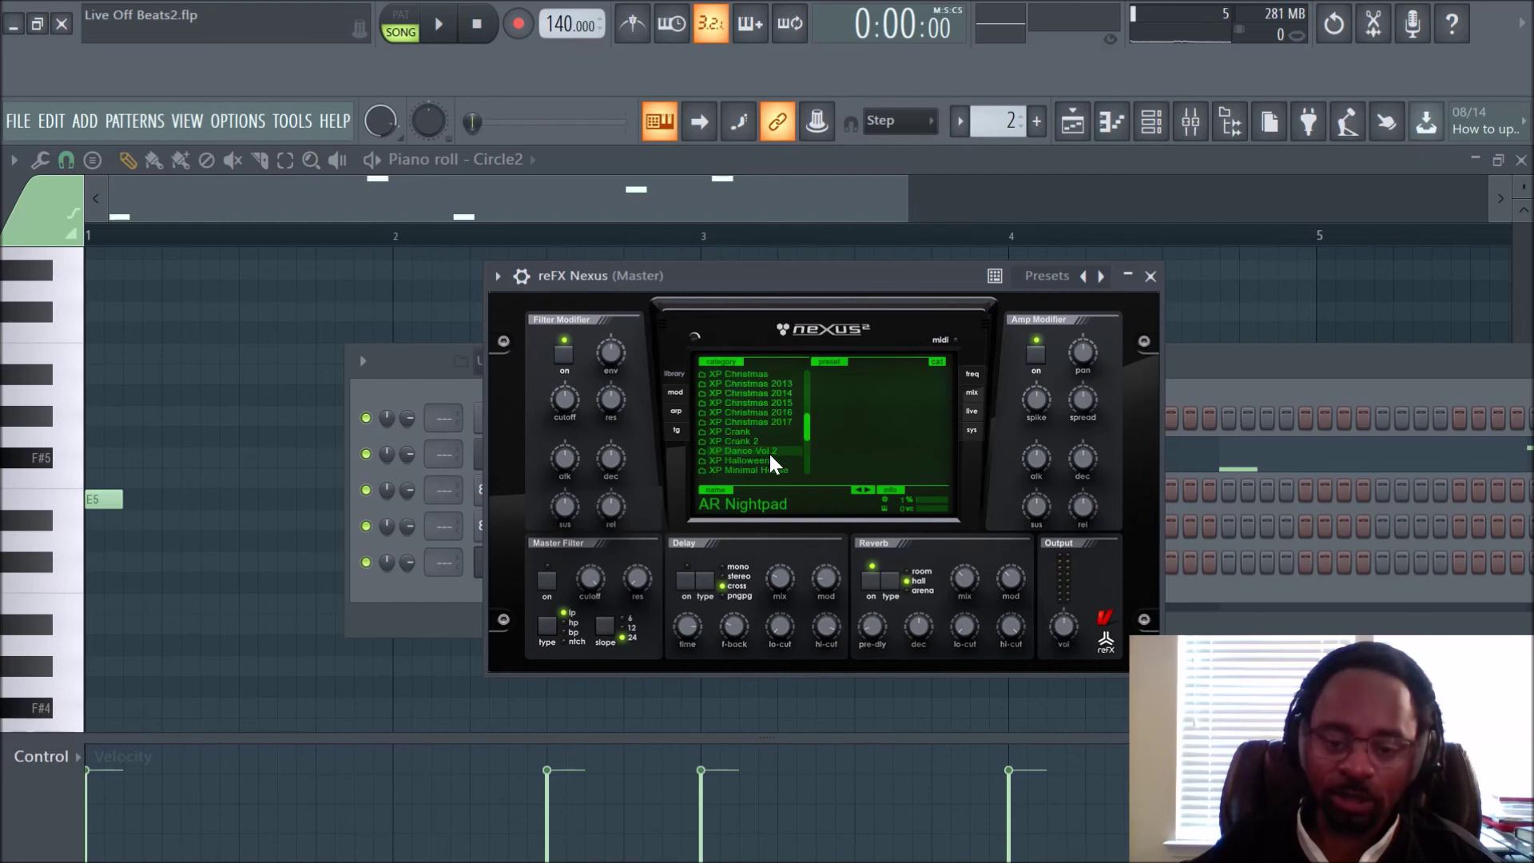
pyautogui.scroll(-8, 768, 452)
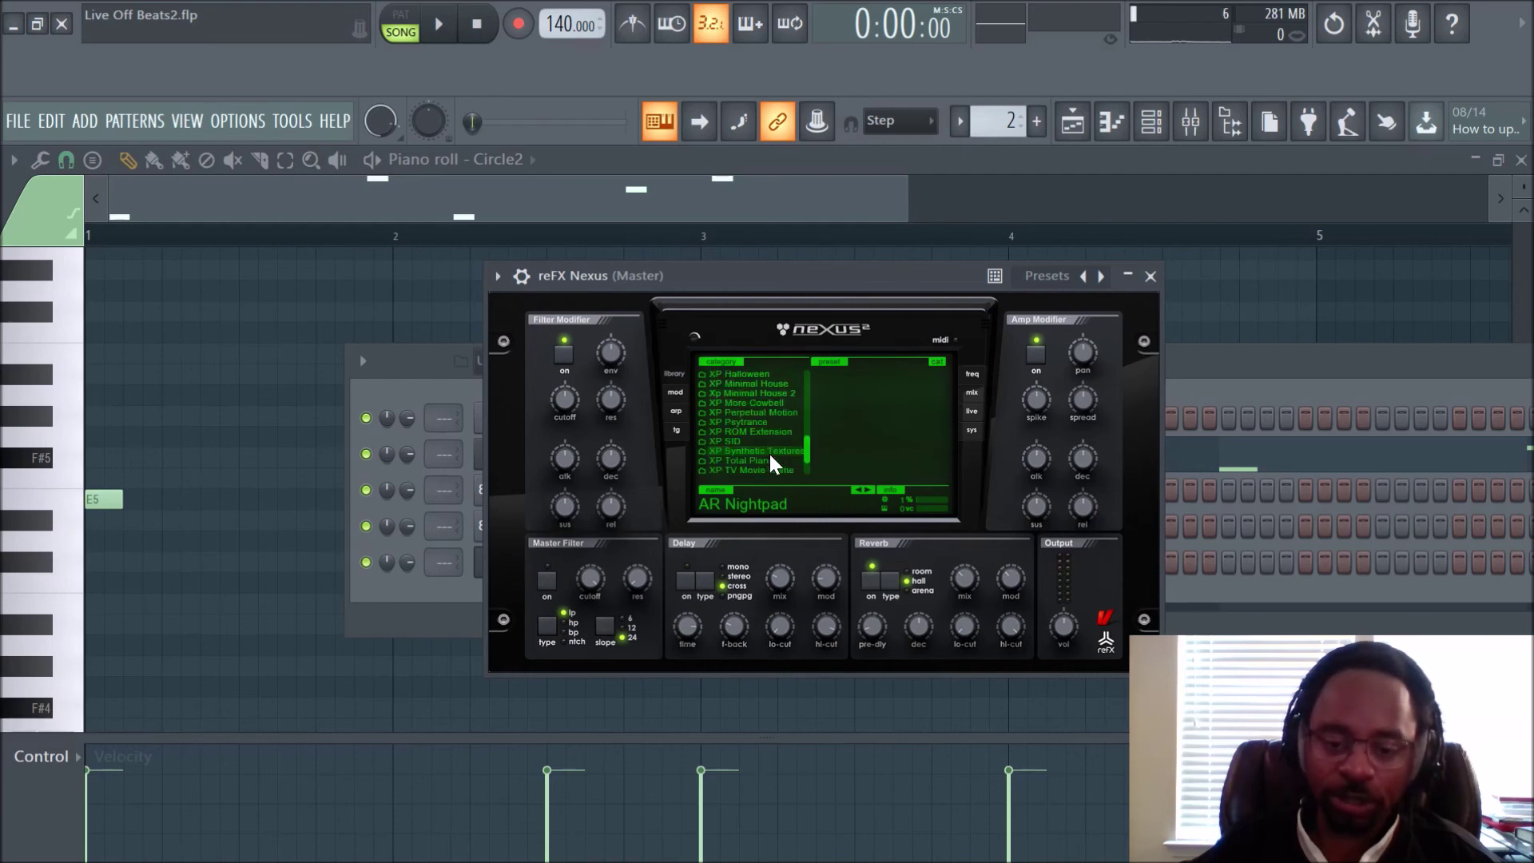
pyautogui.rightClick(765, 469)
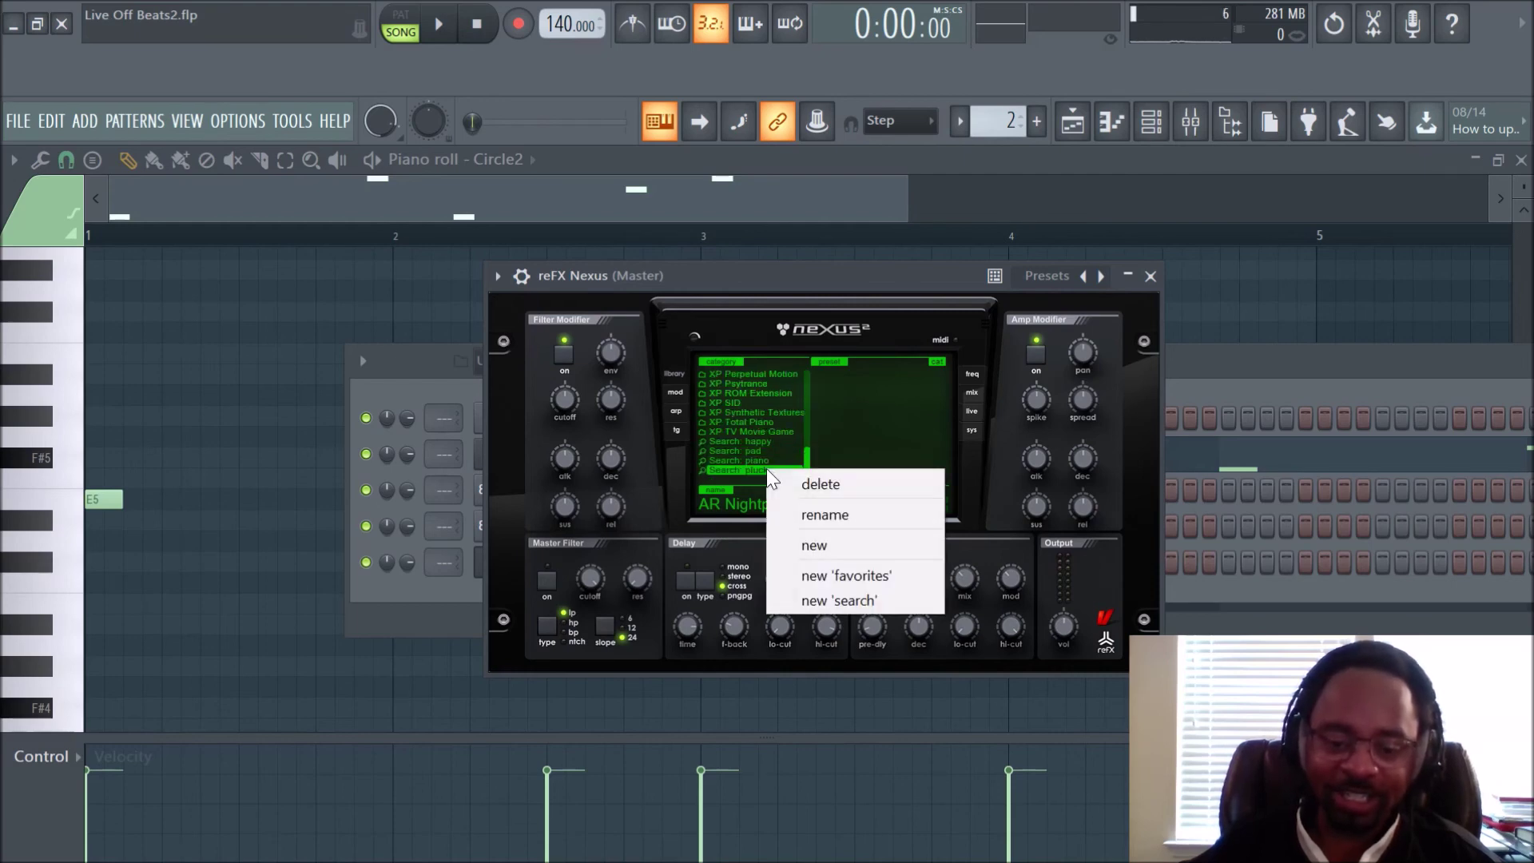
pyautogui.click(823, 516)
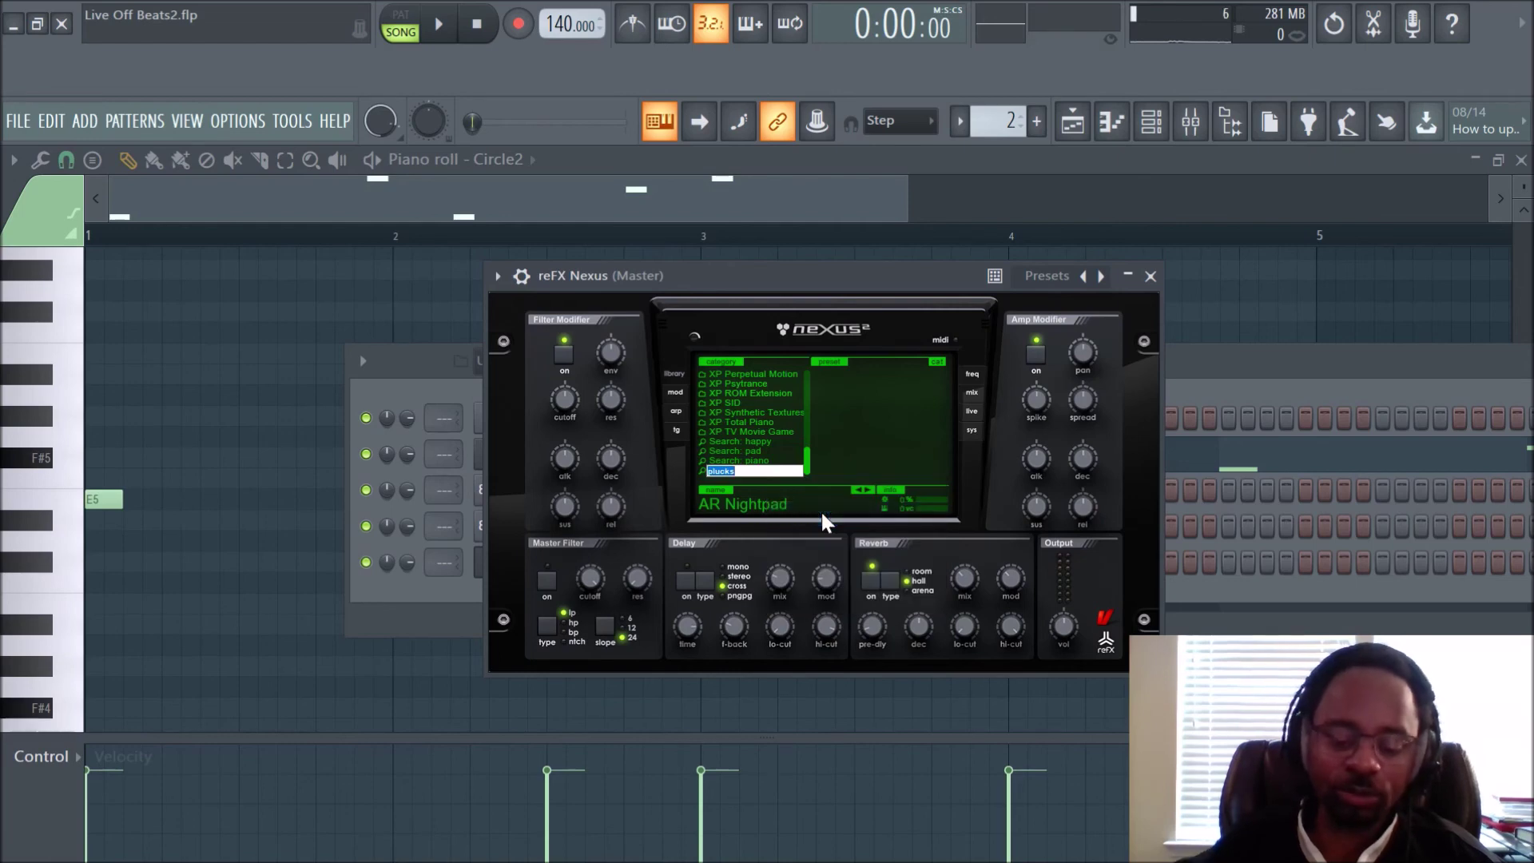
pyautogui.write('drums')
pyautogui.press('Return')
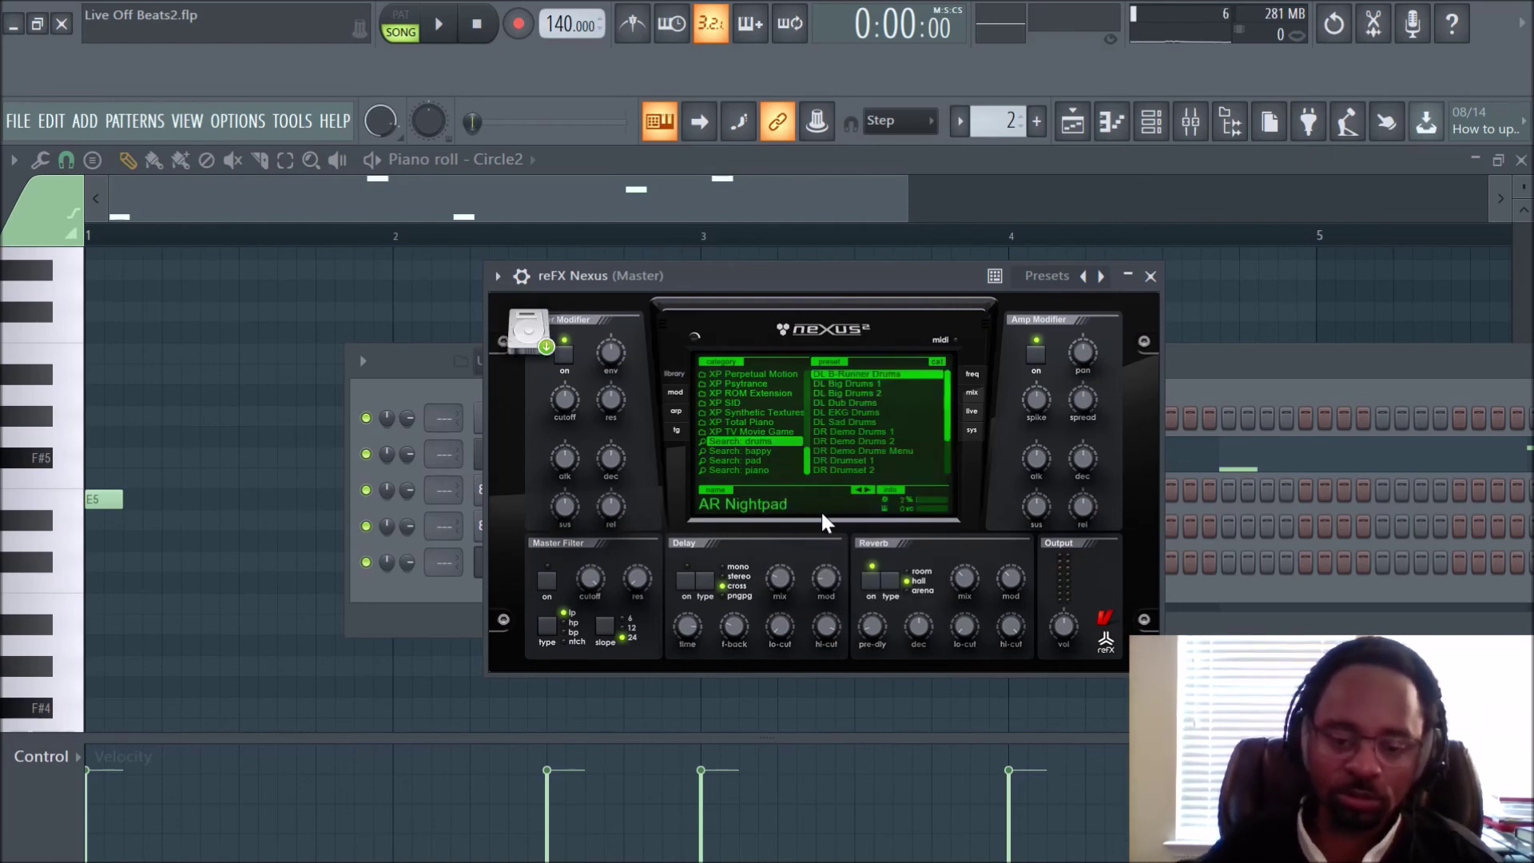
# - Audition the drums search presets in order from DL B-Runner Drums through DL Dub Drums
pyautogui.click(880, 370)
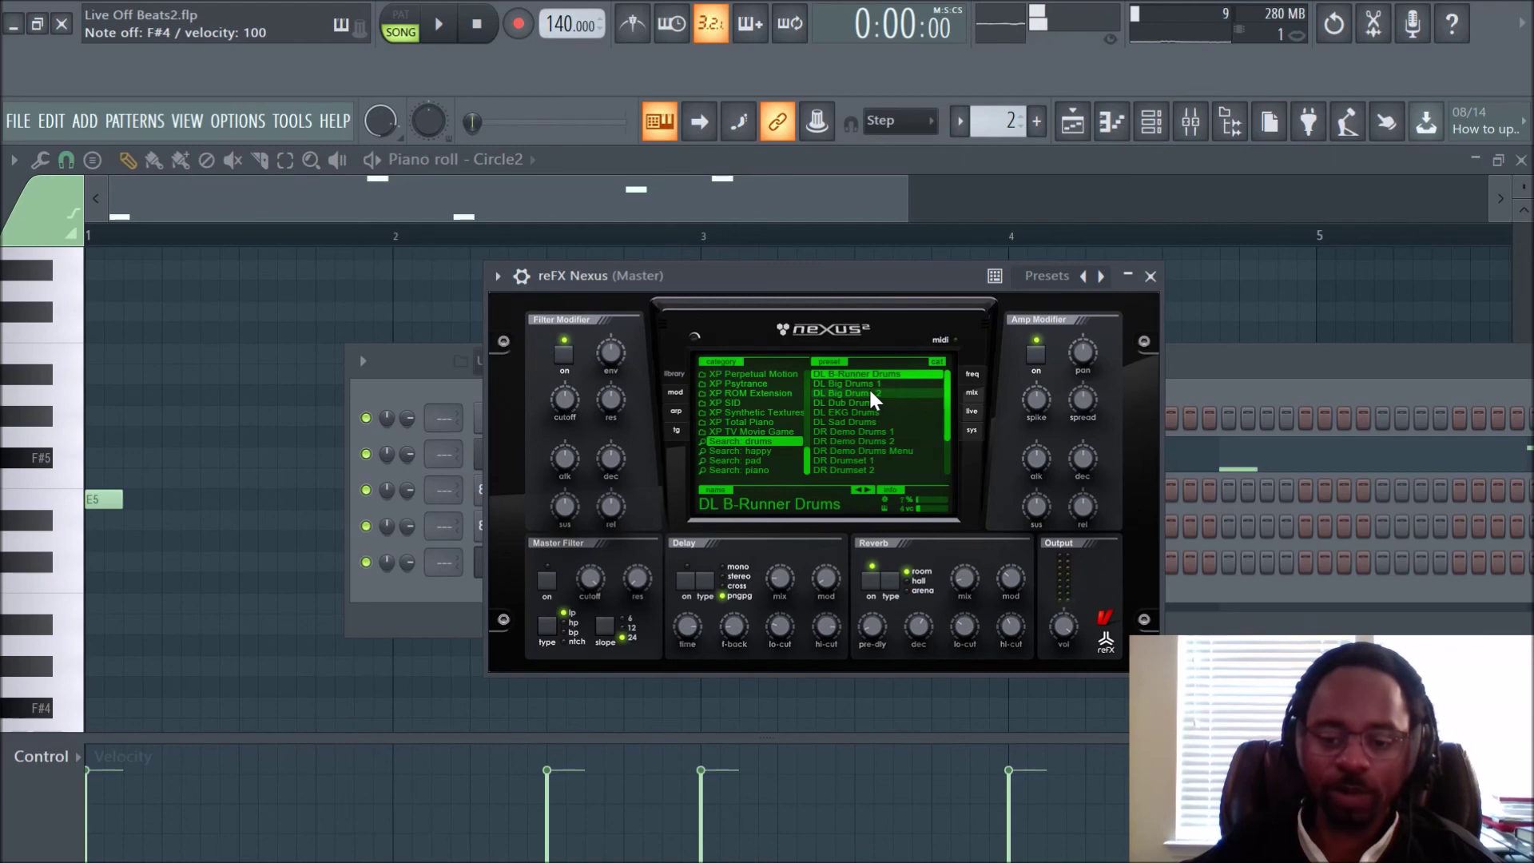
pyautogui.click(870, 383)
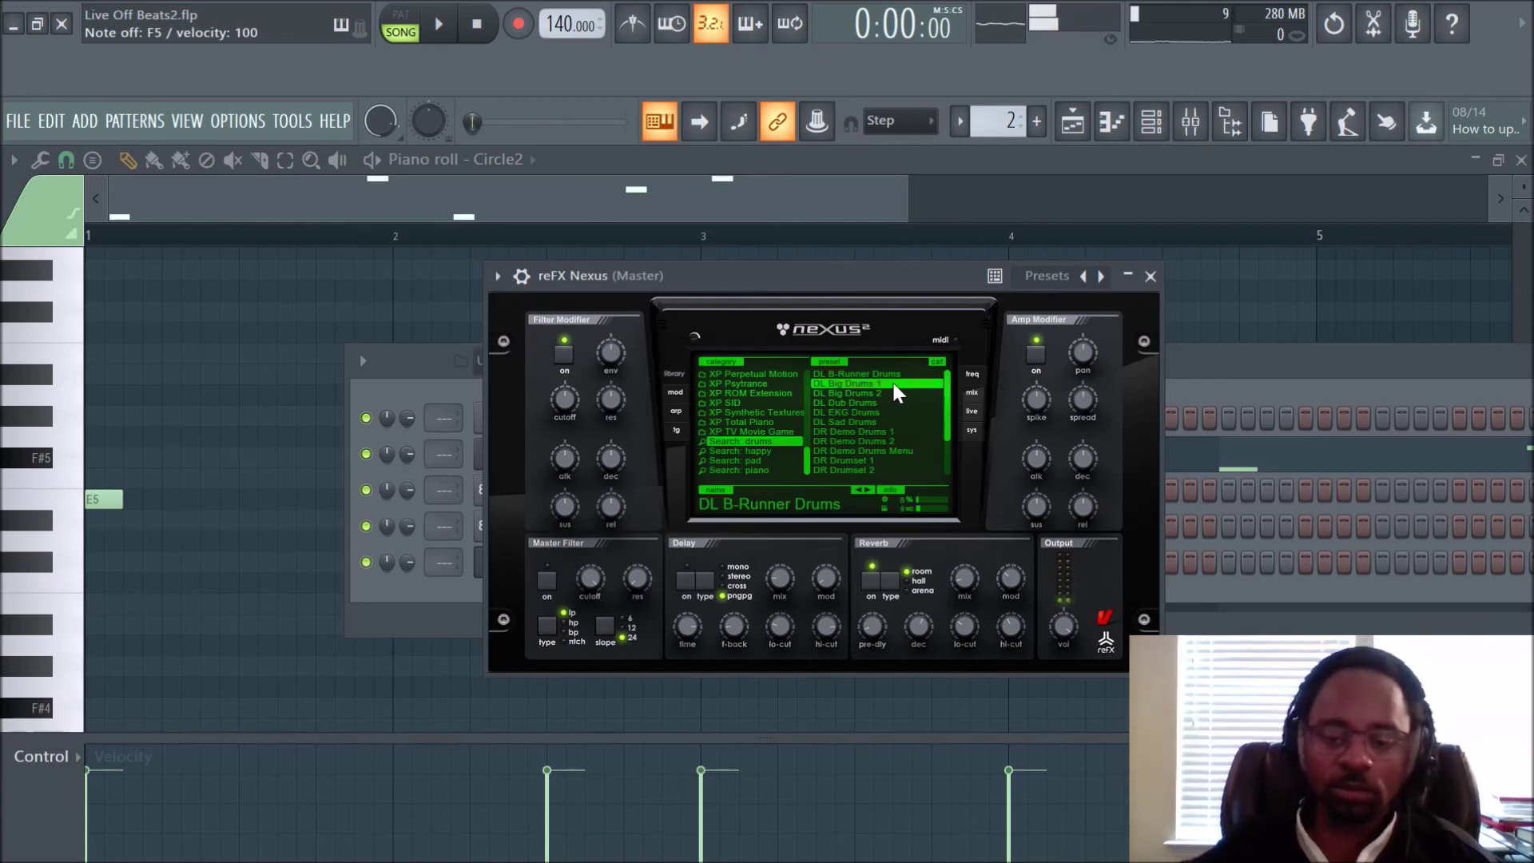
pyautogui.click(898, 378)
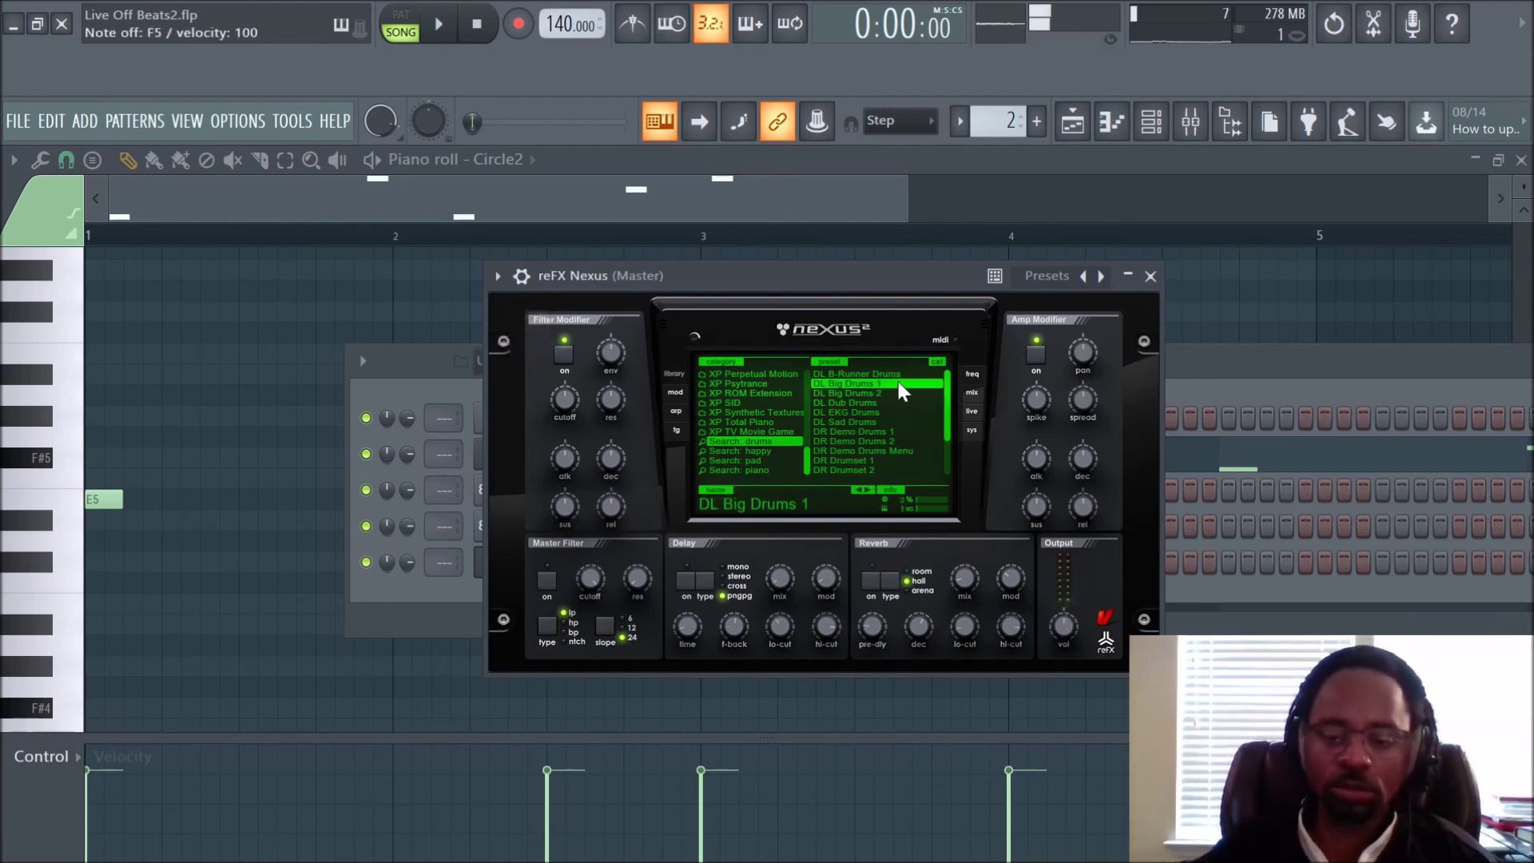
pyautogui.click(893, 392)
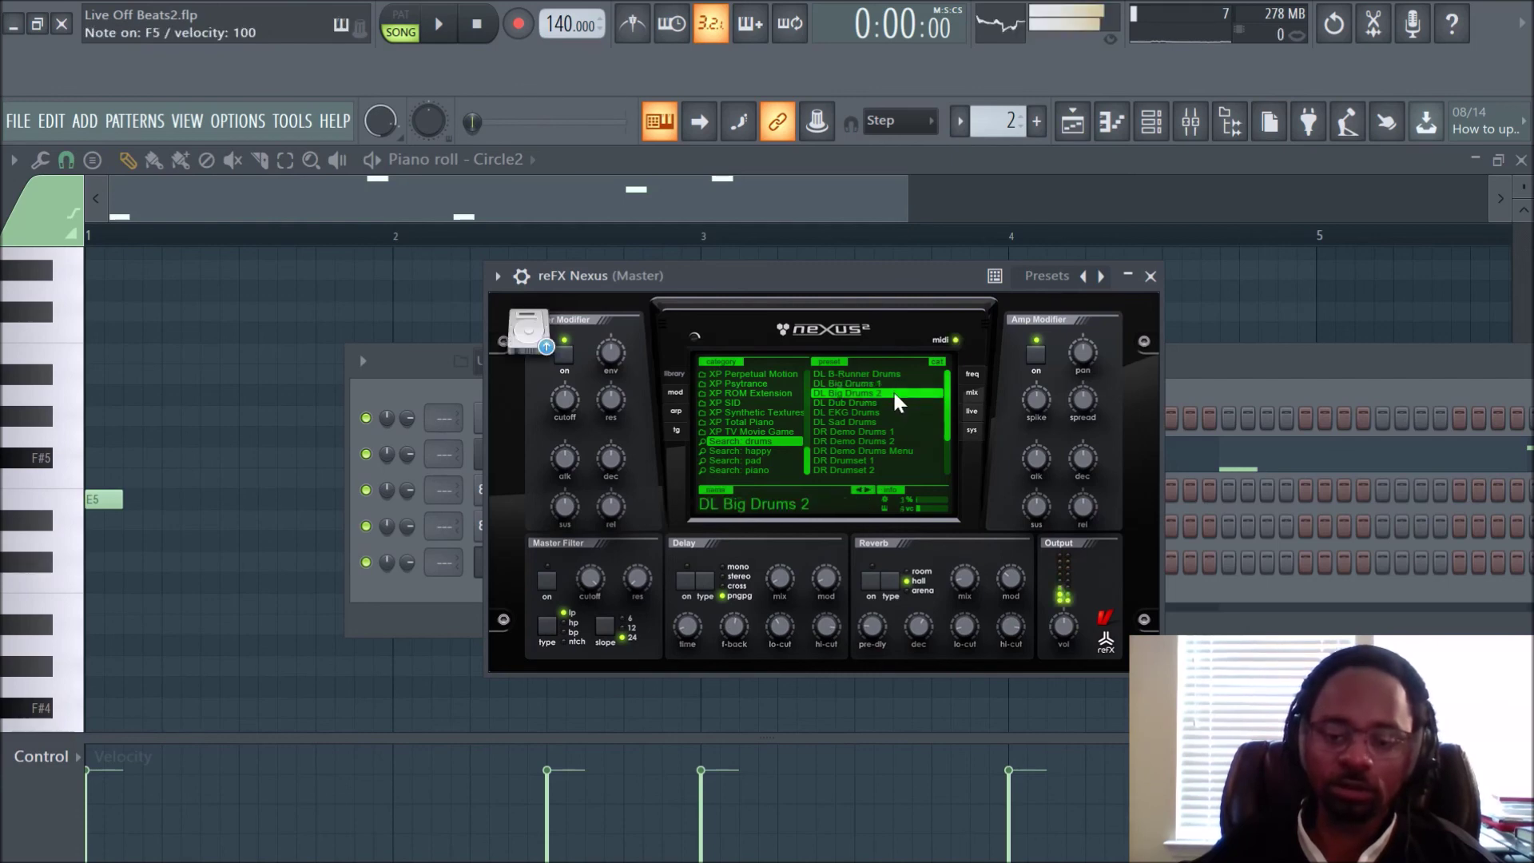
pyautogui.click(893, 403)
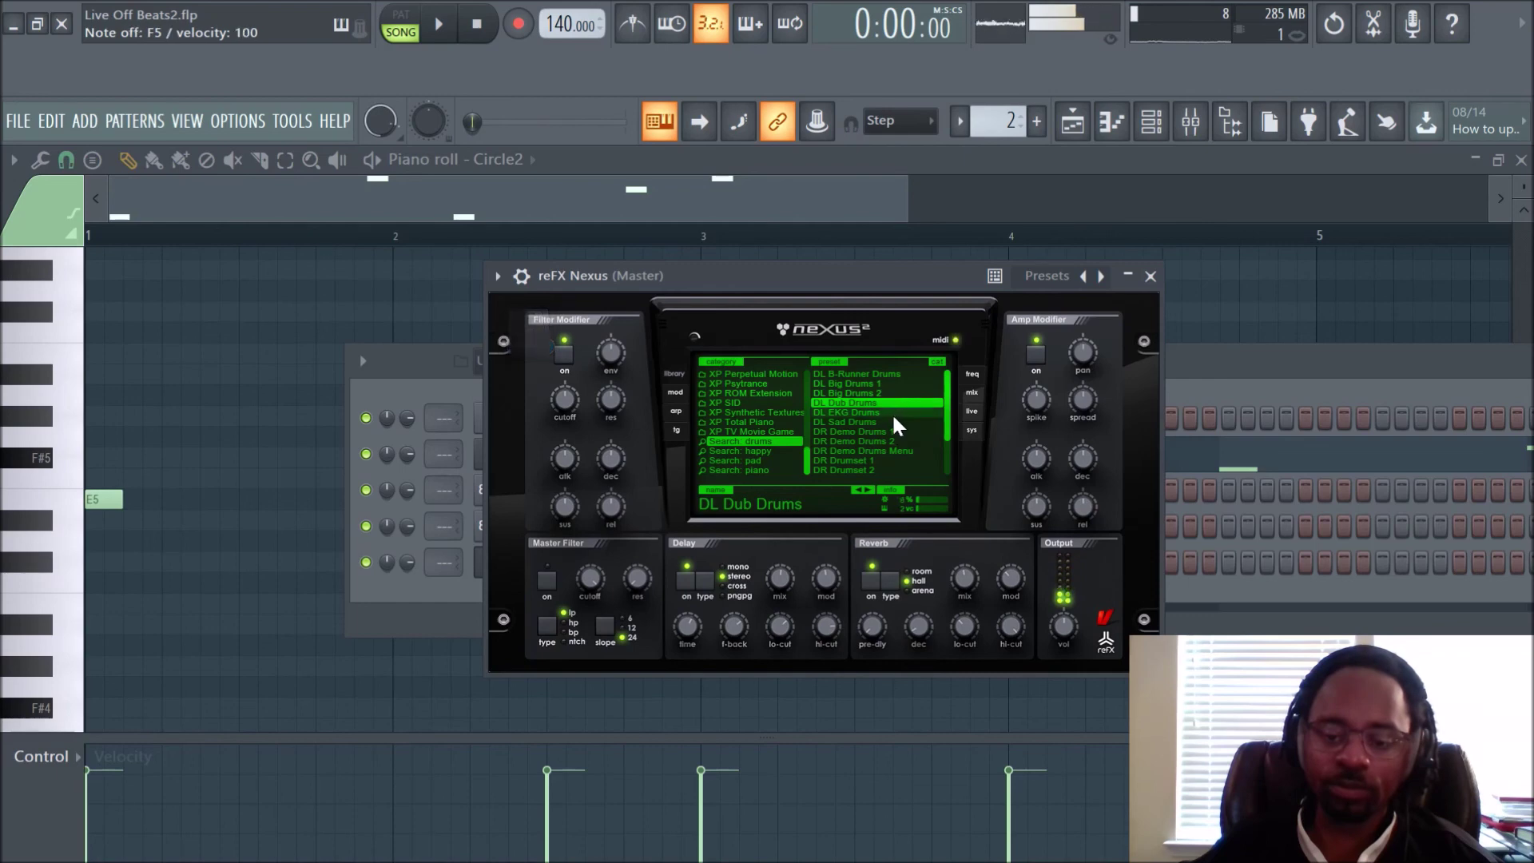
# - Load the DL EKG Drums preset from the drums search and play a few notes with it
pyautogui.click(891, 413)
pyautogui.click(895, 403)
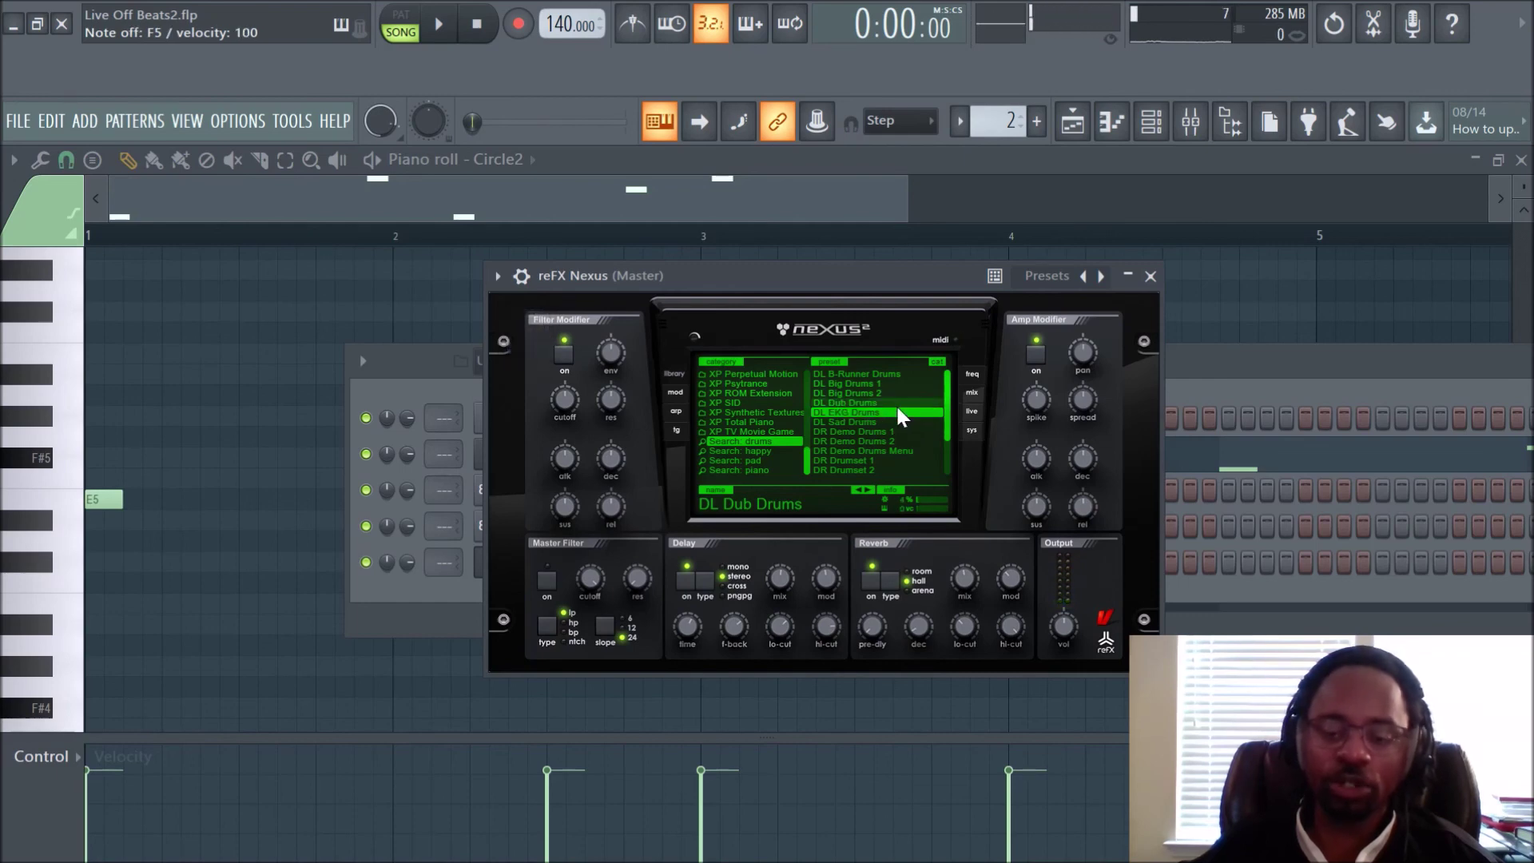
pyautogui.click(895, 412)
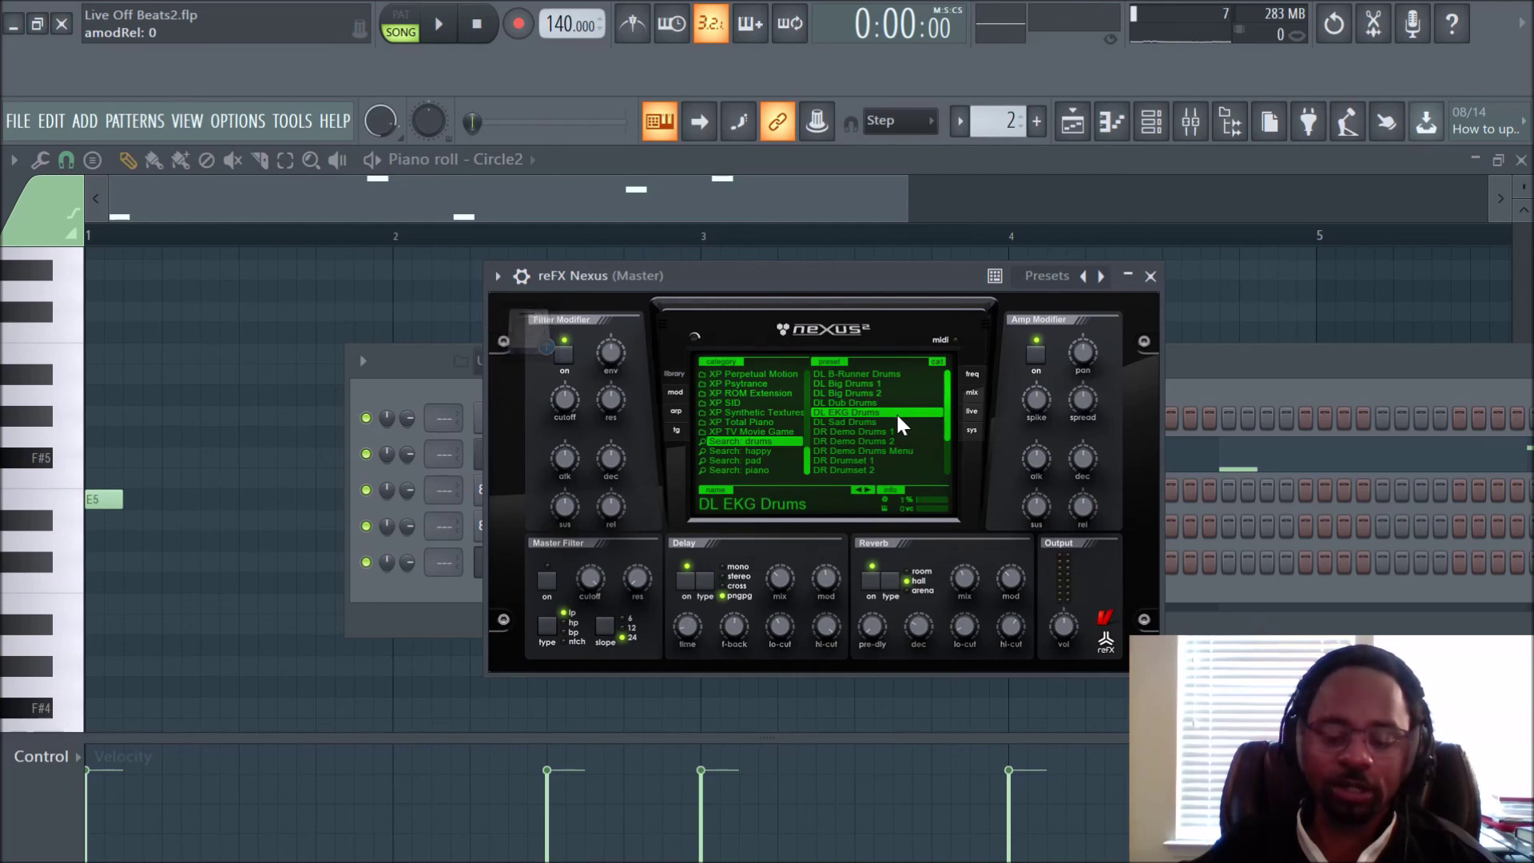
pyautogui.press('v')
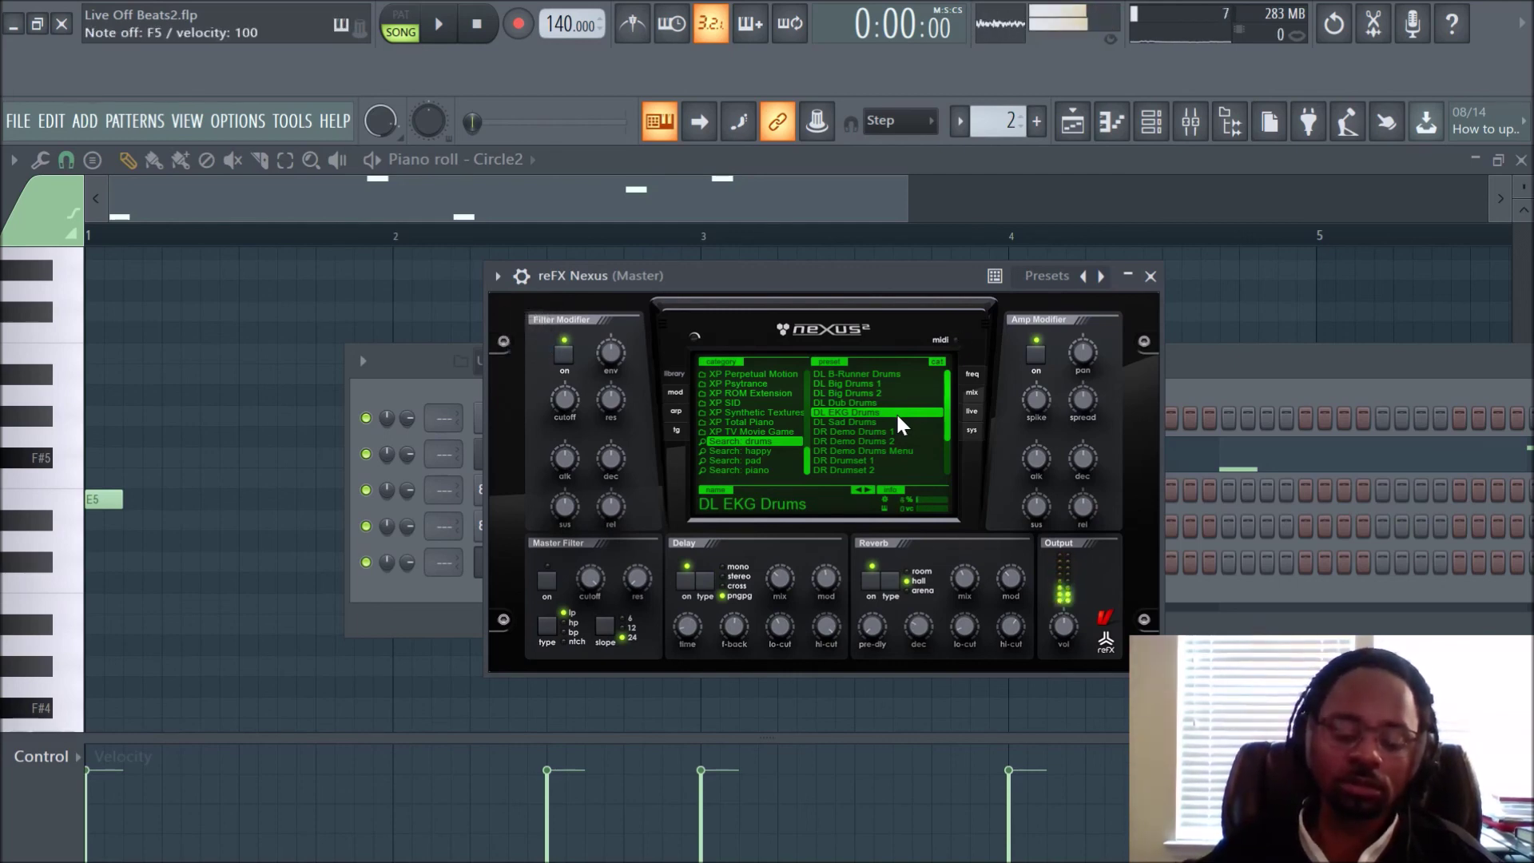
pyautogui.press('d')
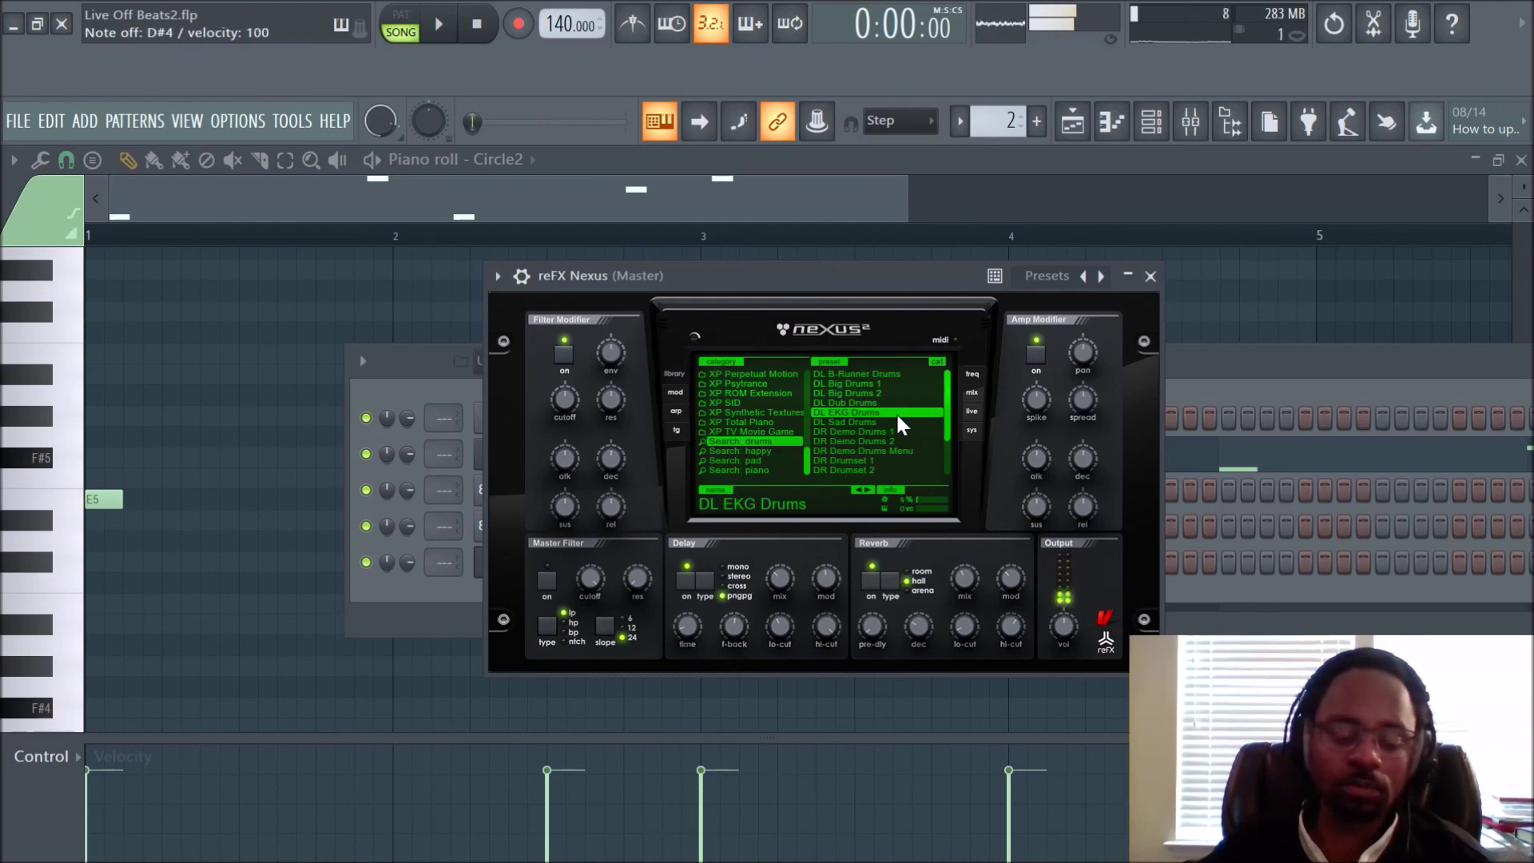
# - Switch between the saved pad, drums and piano searches to compare their preset lists
pyautogui.rightClick(768, 460)
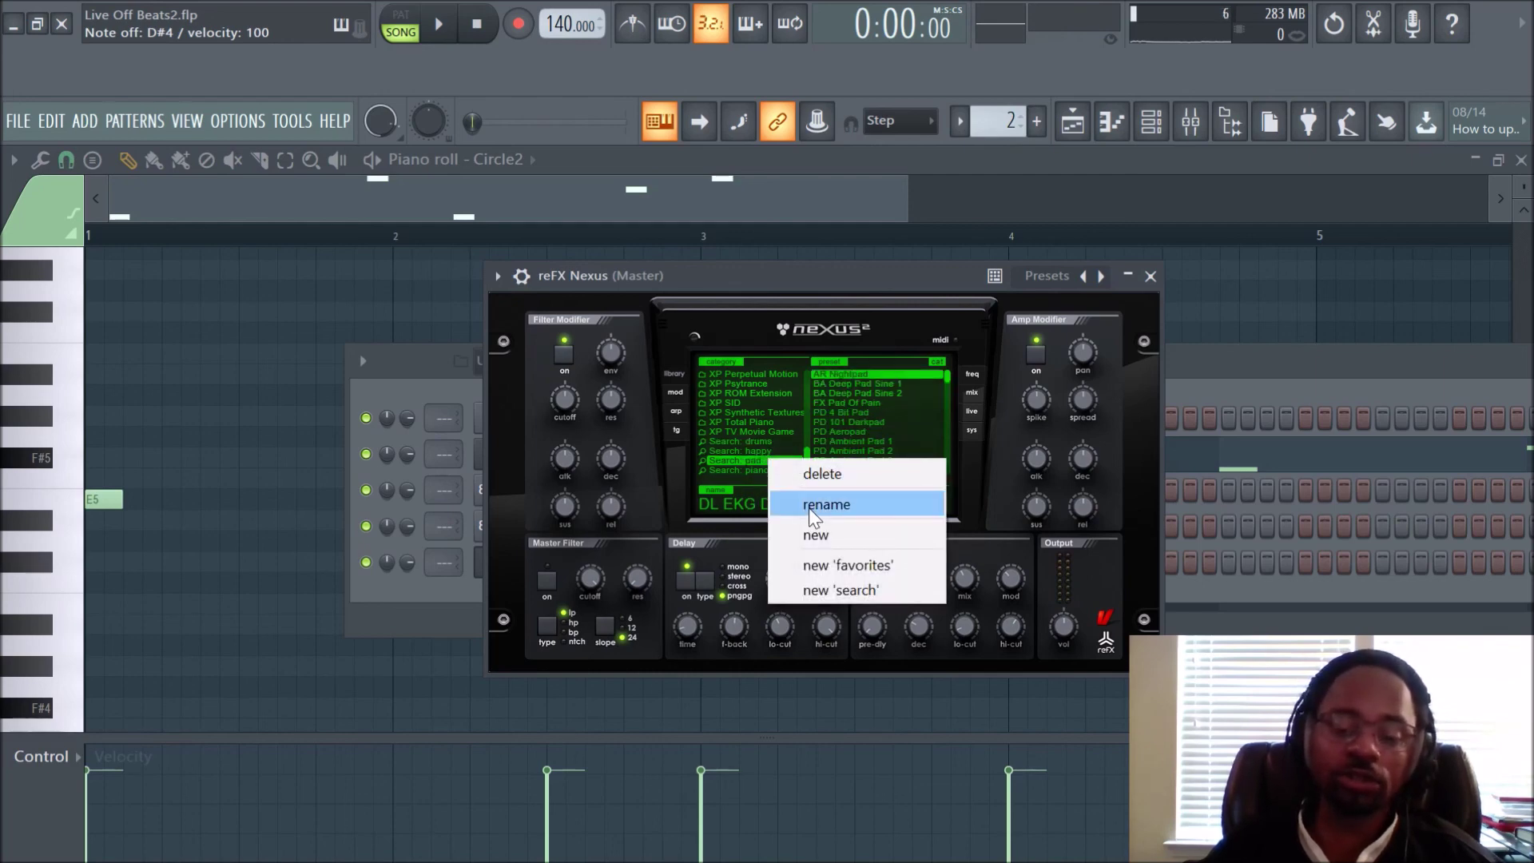
pyautogui.click(727, 441)
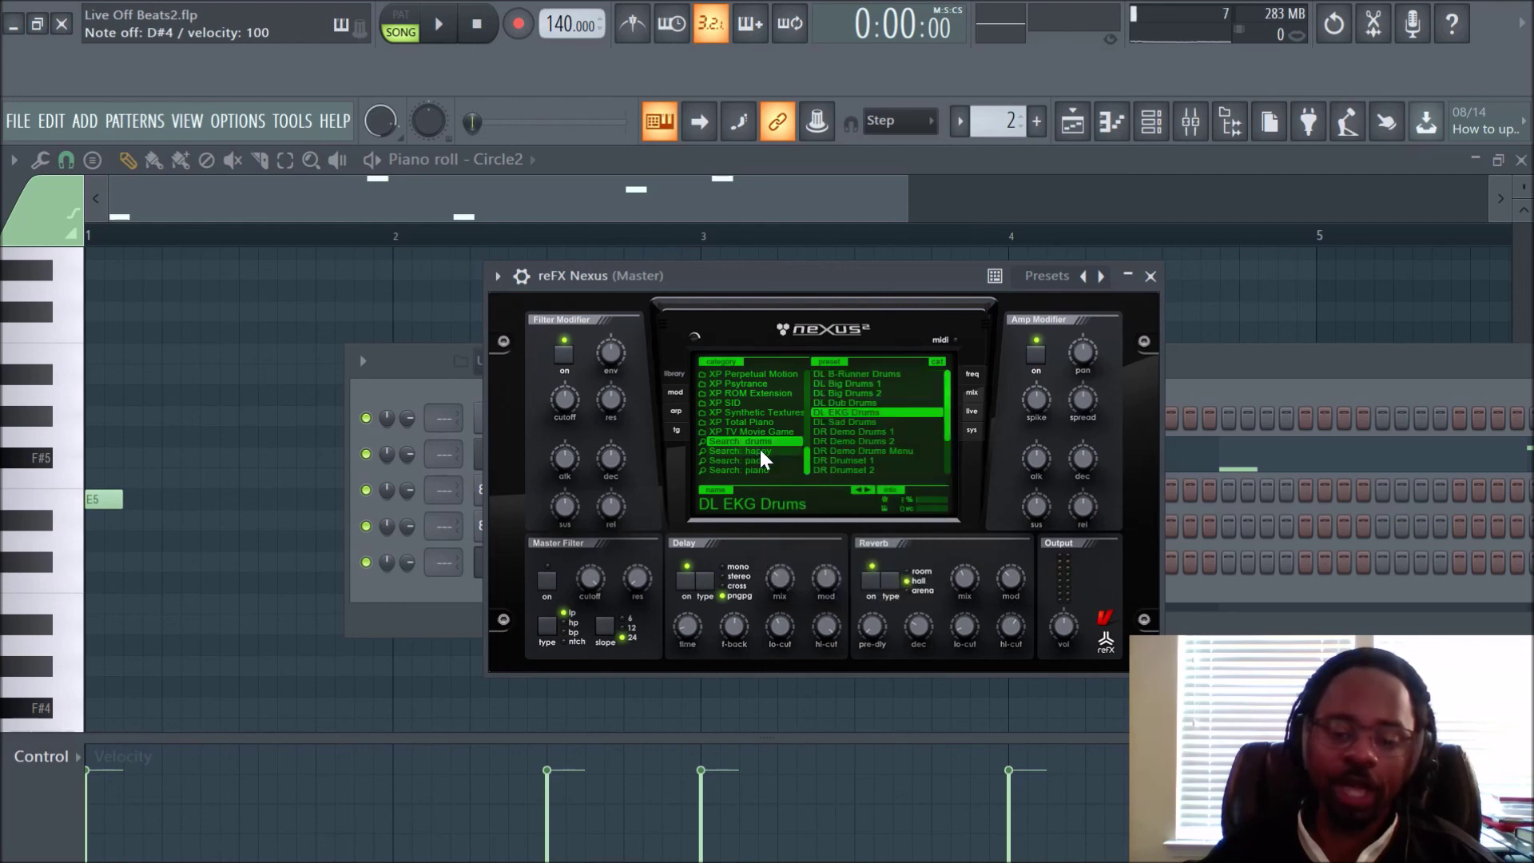
pyautogui.click(751, 462)
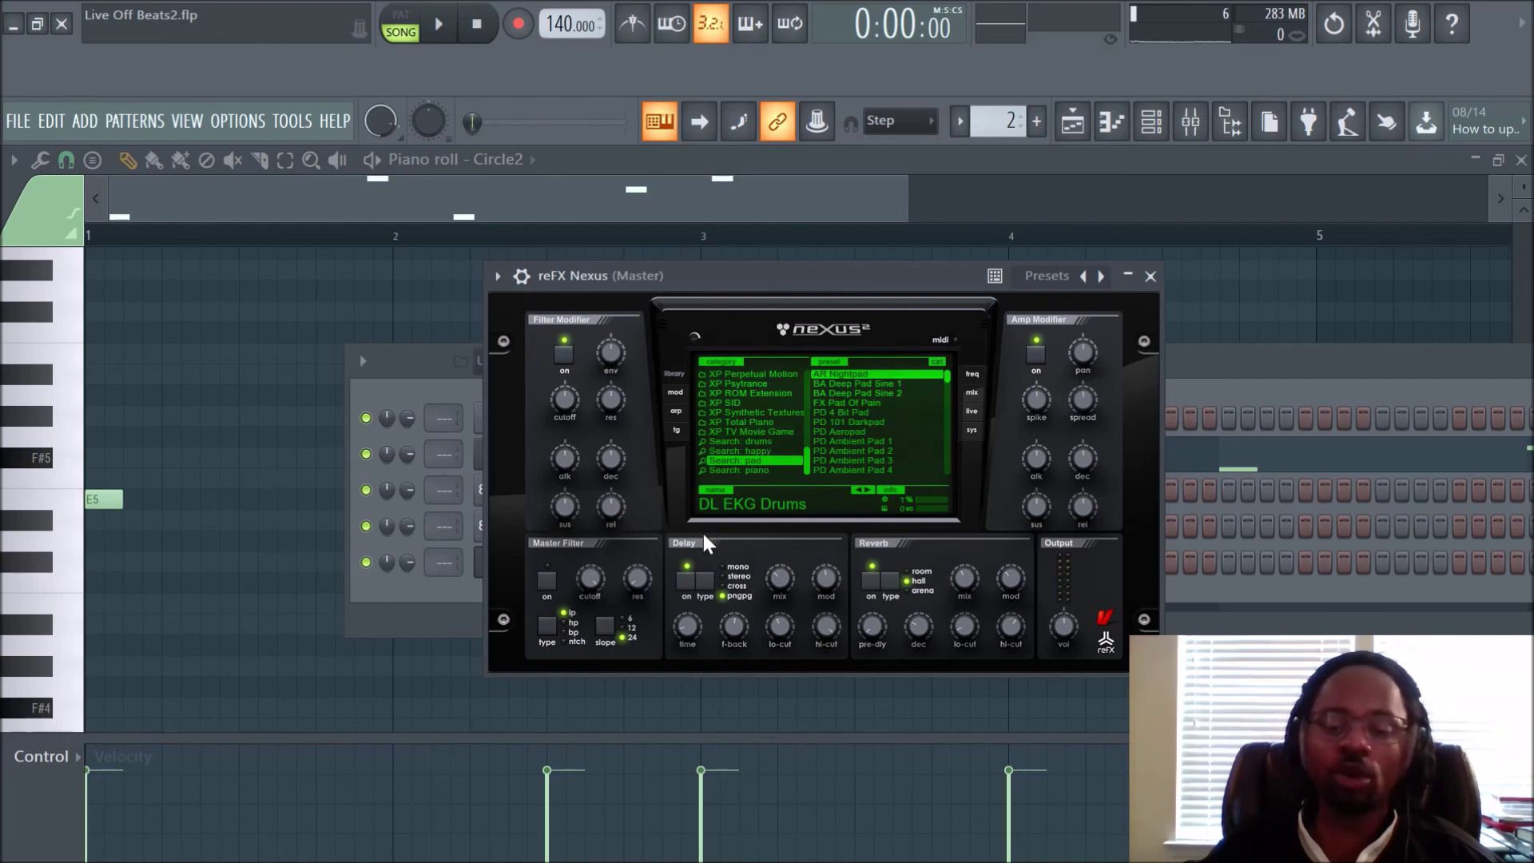
pyautogui.click(733, 470)
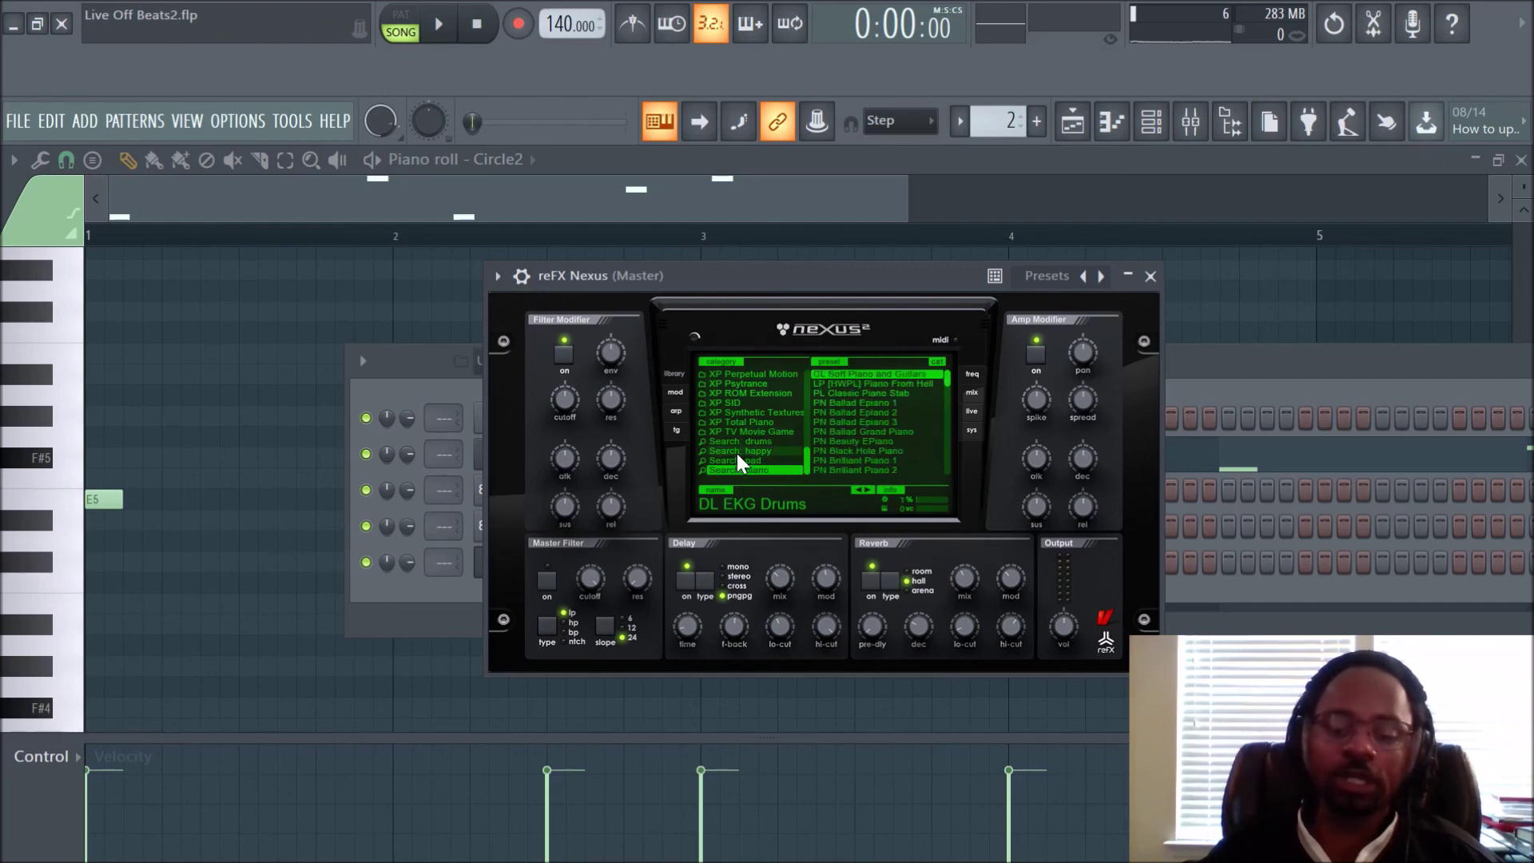
pyautogui.click(737, 452)
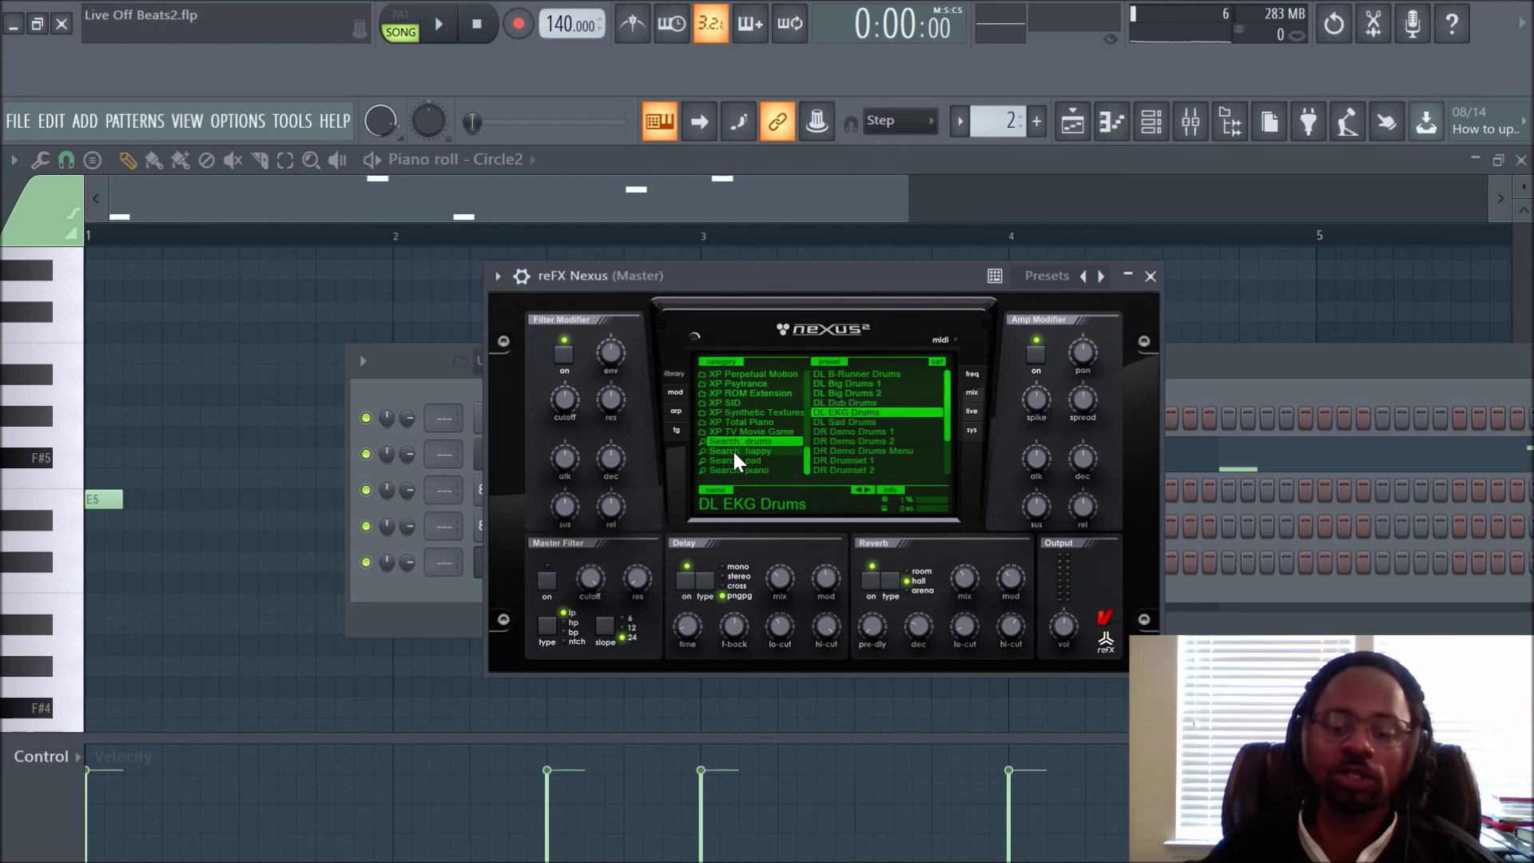
pyautogui.click(732, 463)
pyautogui.click(743, 444)
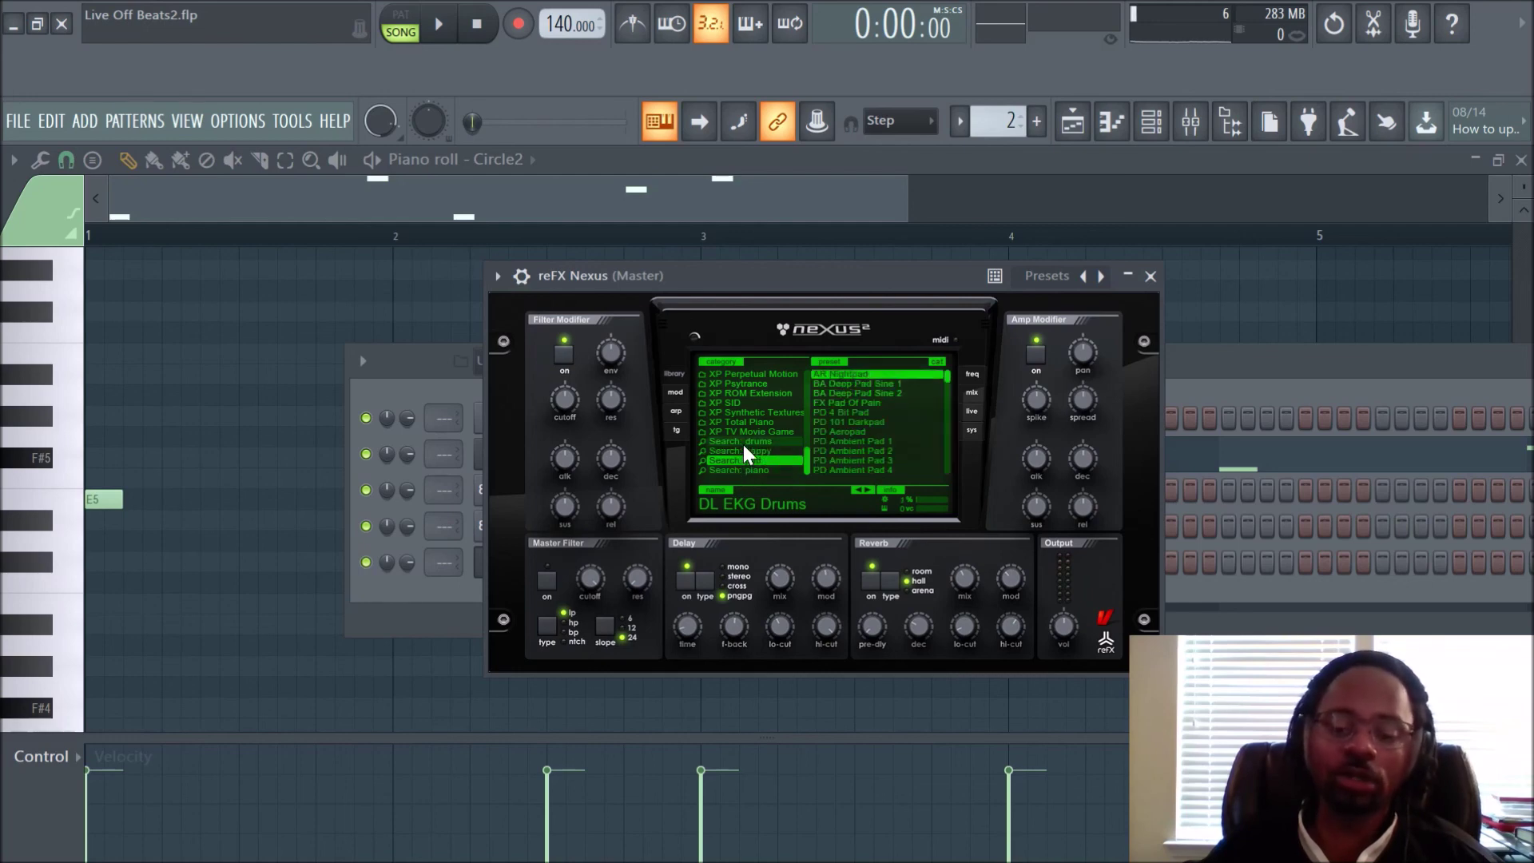